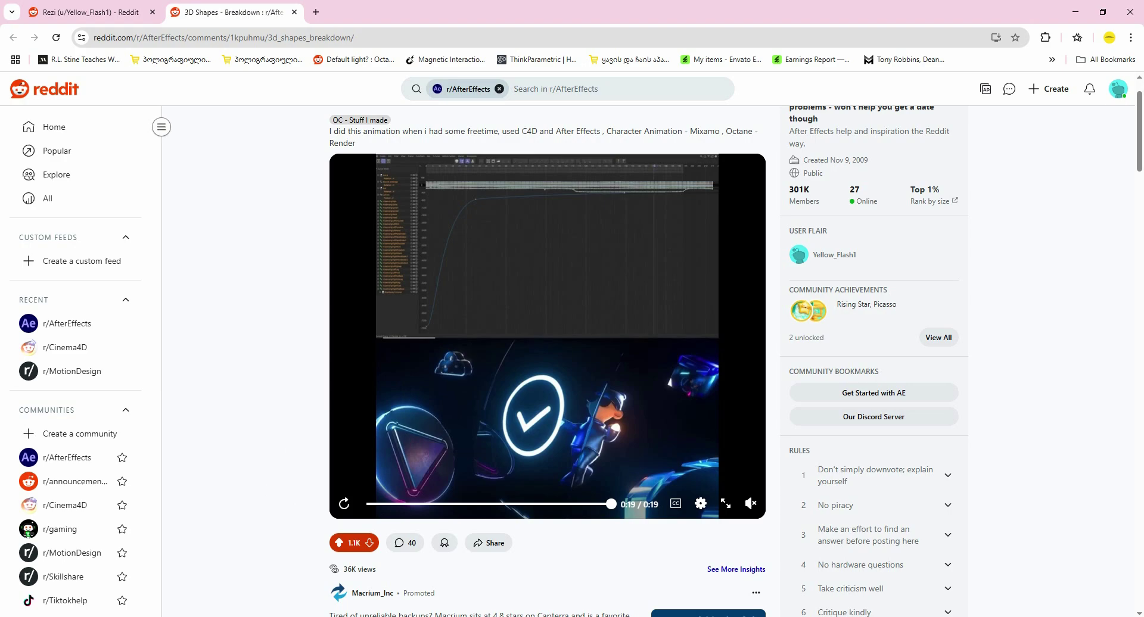
Switch to Cinema 4D and view Scene_001 through the default camera instead of the scene camera
{"action": "left_click", "coordinate": [566, 614]}
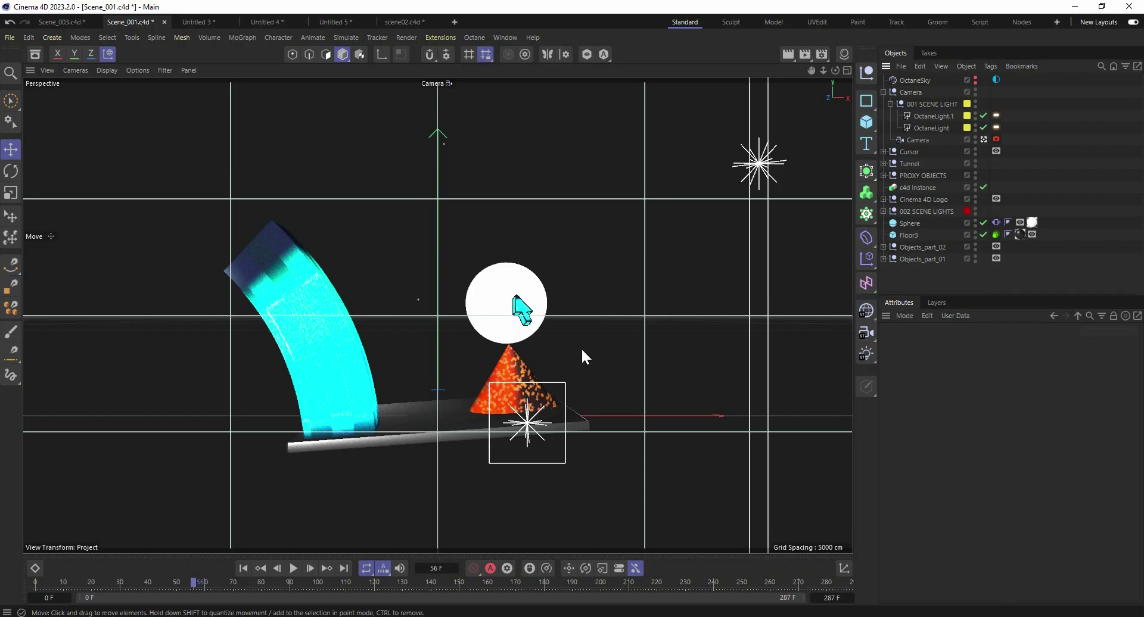
{"action": "left_click", "coordinate": [985, 139]}
{"action": "left_click", "coordinate": [984, 139]}
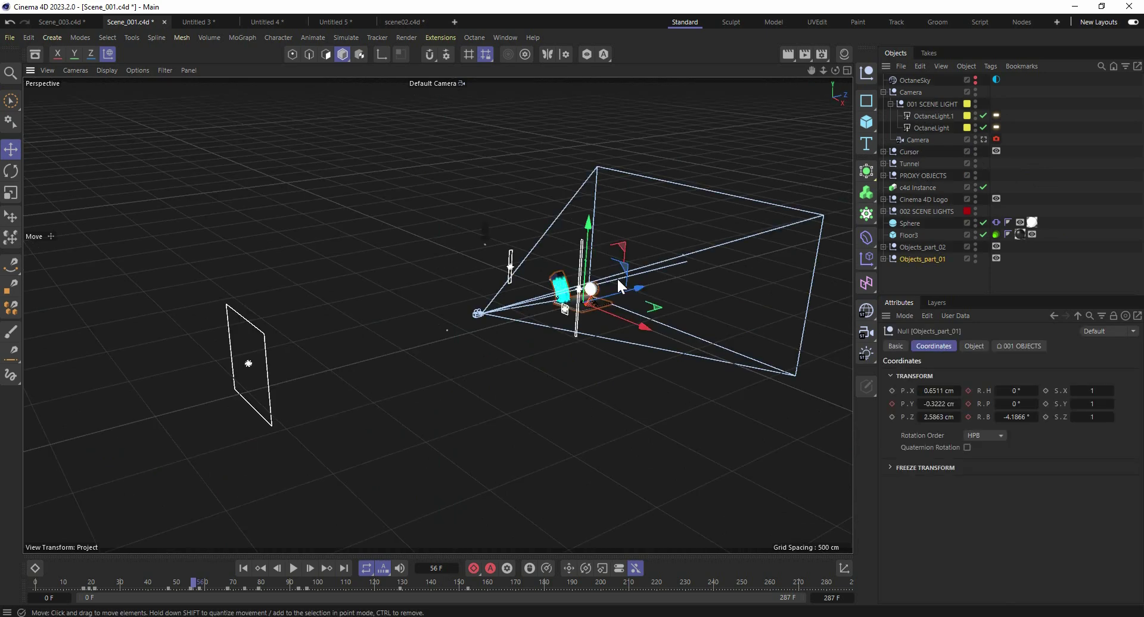
{"action": "right_click_drag", "start_coordinate": [562, 289], "coordinate": [666, 260], "text": "alt"}
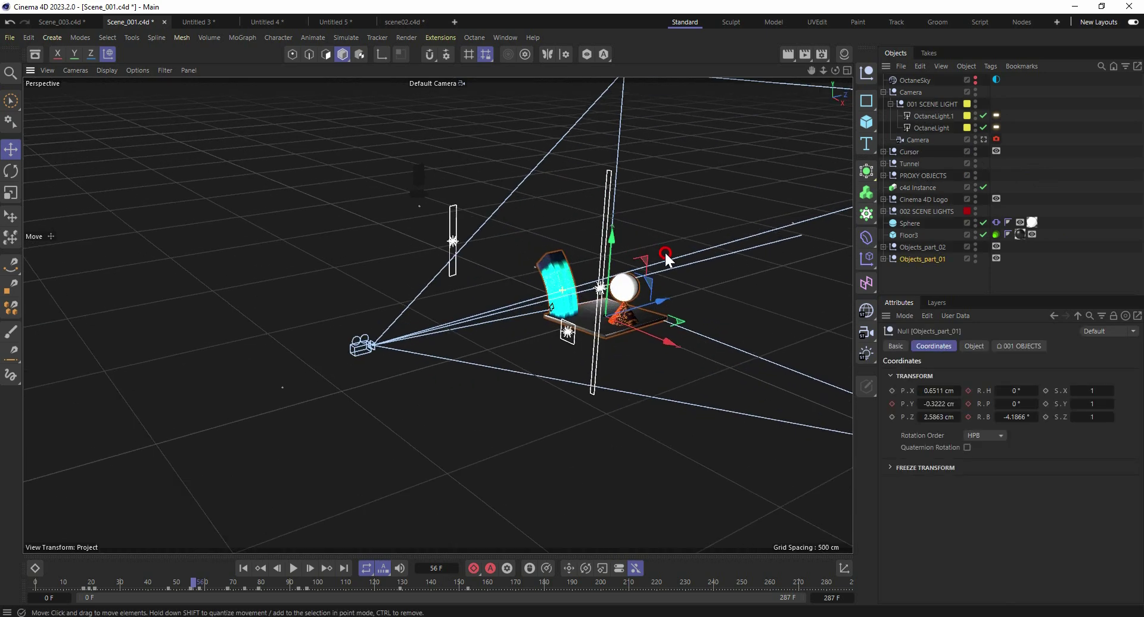
{"action": "left_click_drag", "start_coordinate": [666, 260], "coordinate": [715, 268], "text": "alt"}
Select the scene camera and play the animation from frame 0 to review its motion, stopping at frame 29
{"action": "left_click", "coordinate": [280, 443]}
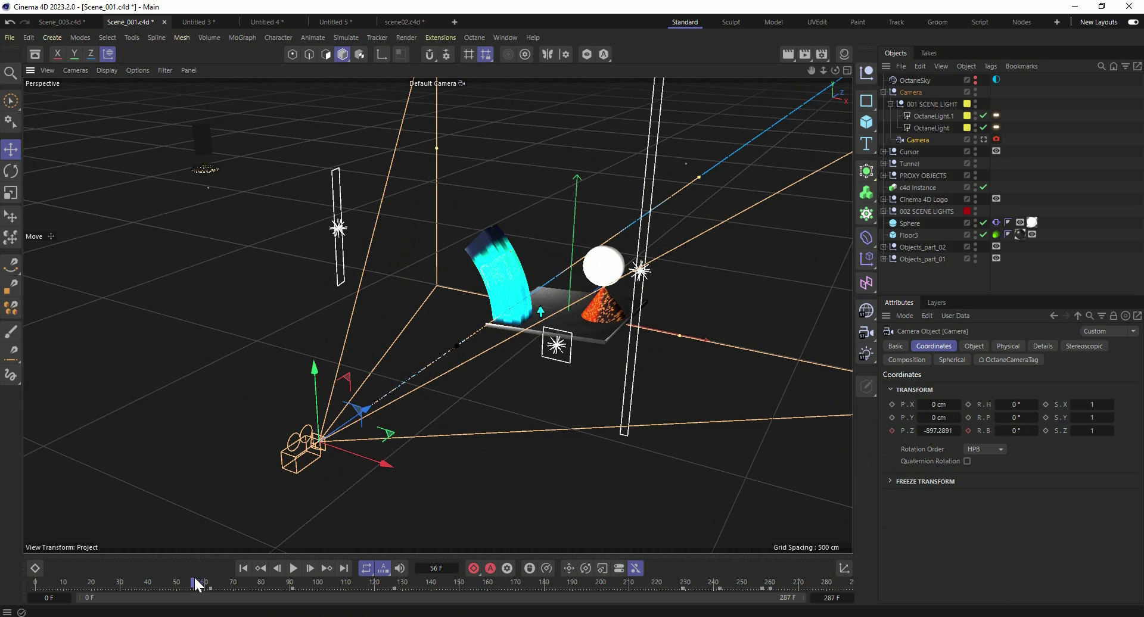
{"action": "left_click_drag", "start_coordinate": [196, 583], "coordinate": [20, 587]}
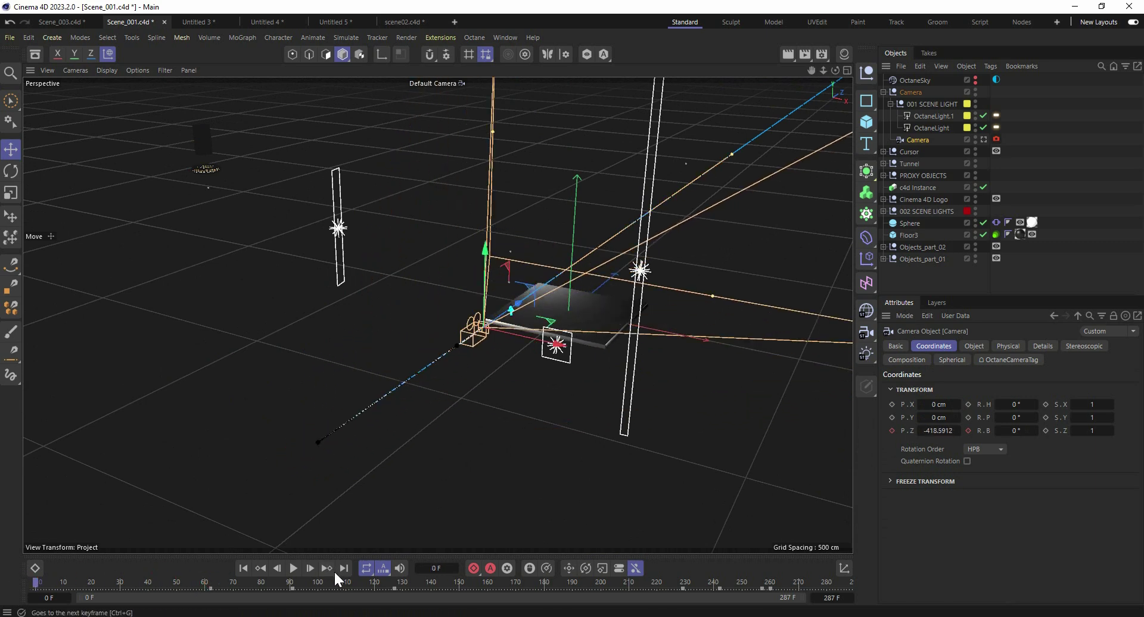
{"action": "left_click", "coordinate": [293, 569]}
{"action": "left_click", "coordinate": [294, 570]}
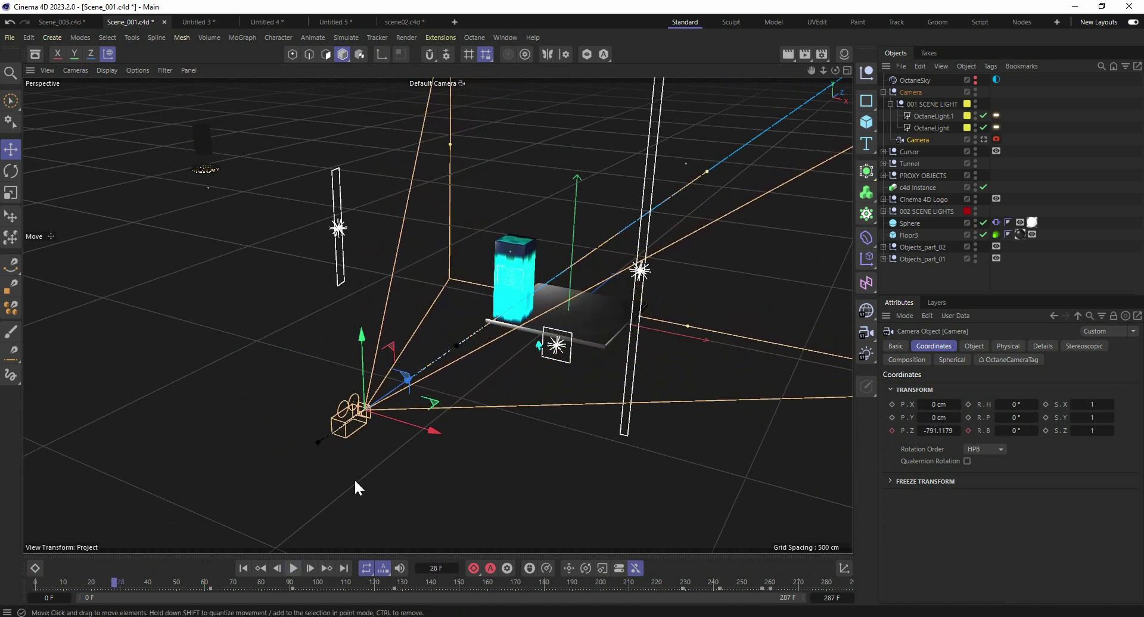
{"action": "mouse_move", "coordinate": [135, 583]}
{"action": "left_mouse_down"}
{"action": "mouse_move", "coordinate": [99, 598]}
{"action": "mouse_move", "coordinate": [118, 592]}
{"action": "left_mouse_up"}
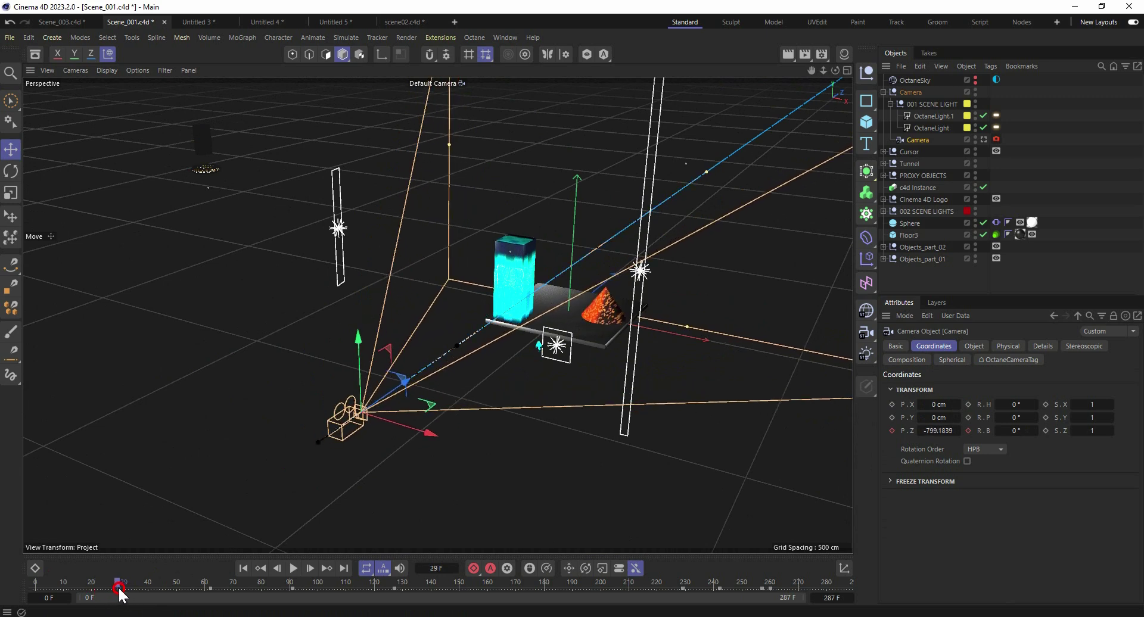
Expand the Objects_part_01 group and inspect the white sphere above the cone at frame 41
{"action": "left_click", "coordinate": [606, 313]}
{"action": "left_click", "coordinate": [900, 260]}
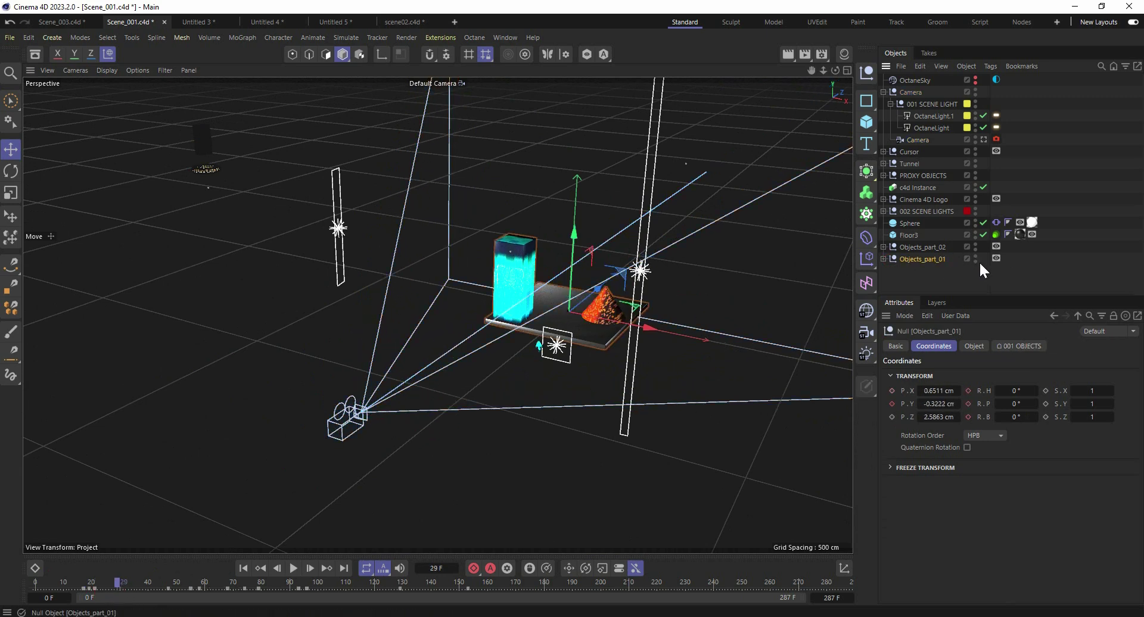
{"action": "left_click", "coordinate": [883, 260]}
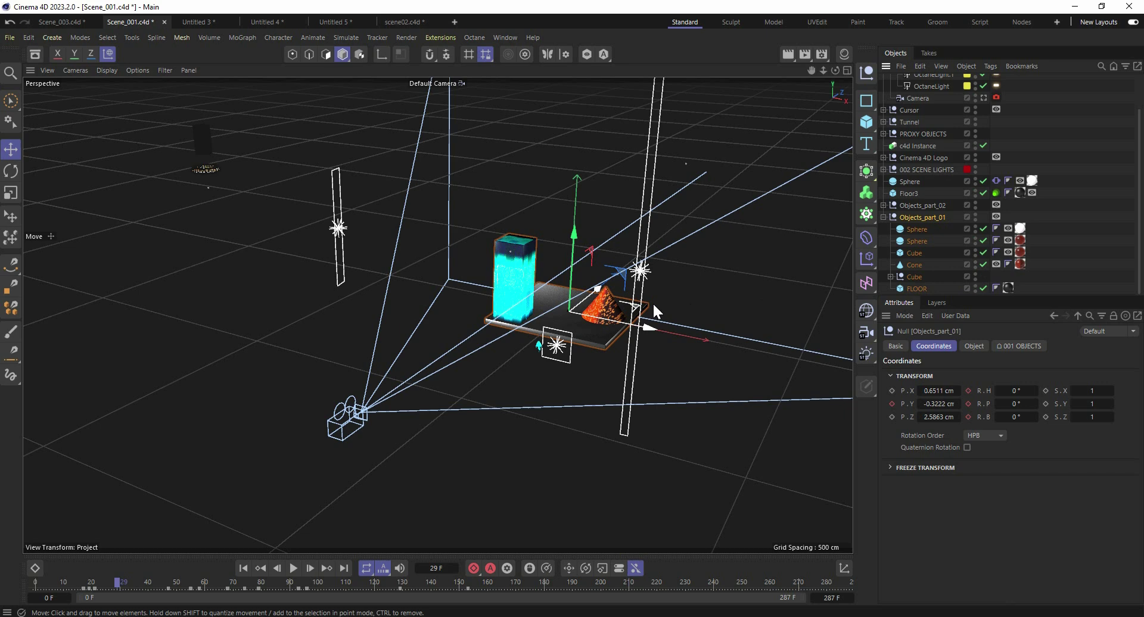
{"action": "left_click", "coordinate": [151, 583]}
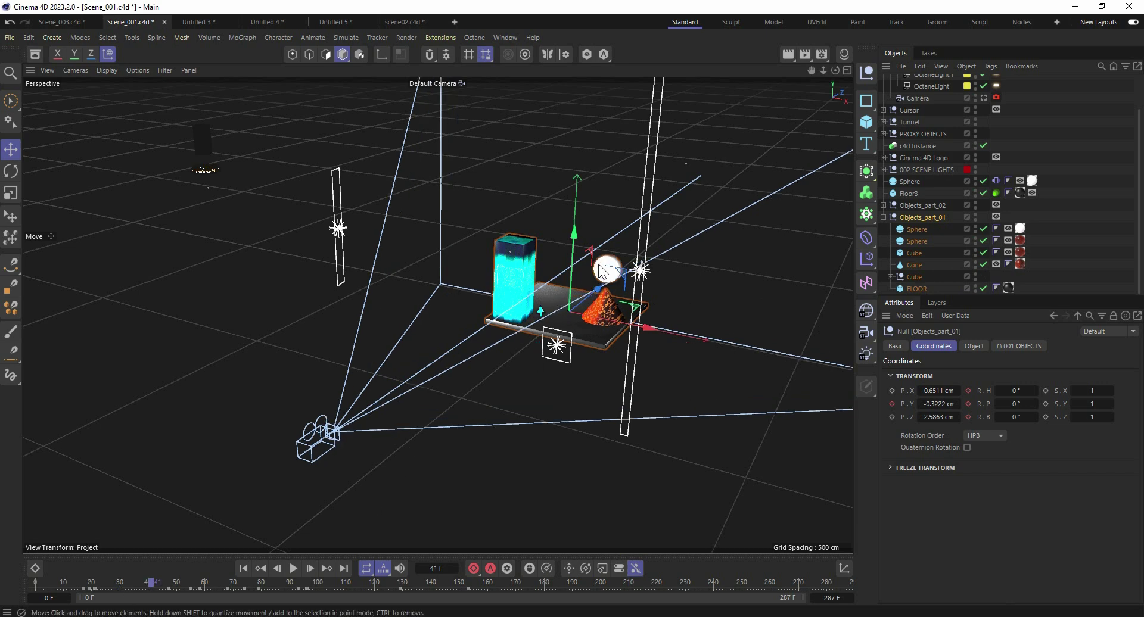
{"action": "left_click", "coordinate": [599, 266]}
{"action": "left_click", "coordinate": [972, 345]}
Select the cyan bending cube at frame 50 and expand its Cube group to examine the hierarchy
{"action": "left_click_drag", "start_coordinate": [164, 589], "coordinate": [177, 584]}
{"action": "left_click", "coordinate": [518, 259]}
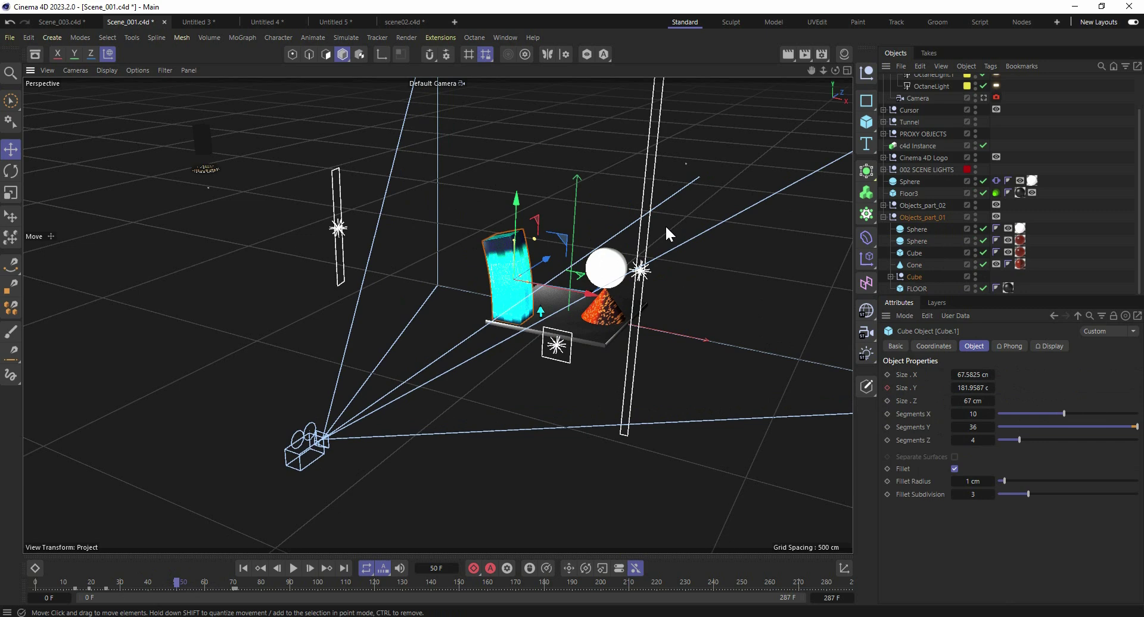
{"action": "left_click", "coordinate": [890, 277]}
{"action": "scroll", "coordinate": [883, 238], "scroll_direction": "down", "scroll_amount": 4}
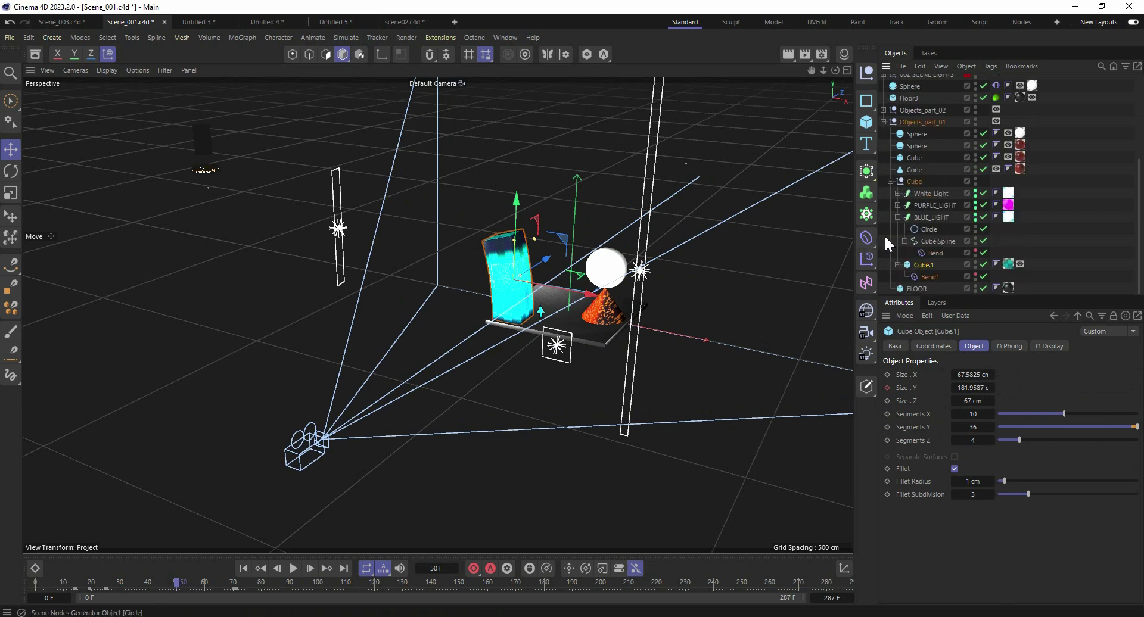
Examine how the cyan cube bends over the floor platform between frames 65 and 70
{"action": "mouse_move", "coordinate": [174, 582]}
{"action": "left_mouse_down"}
{"action": "mouse_move", "coordinate": [235, 585]}
{"action": "mouse_move", "coordinate": [204, 587]}
{"action": "mouse_move", "coordinate": [219, 584]}
{"action": "left_mouse_up"}
{"action": "left_click", "coordinate": [608, 349]}
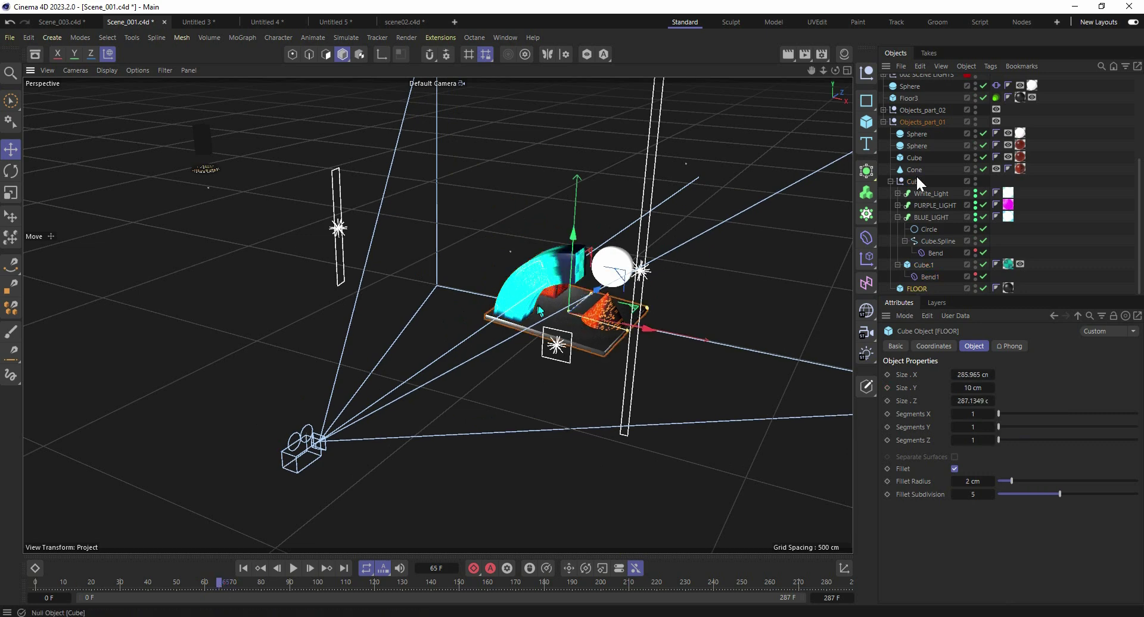
{"action": "left_click", "coordinate": [903, 123]}
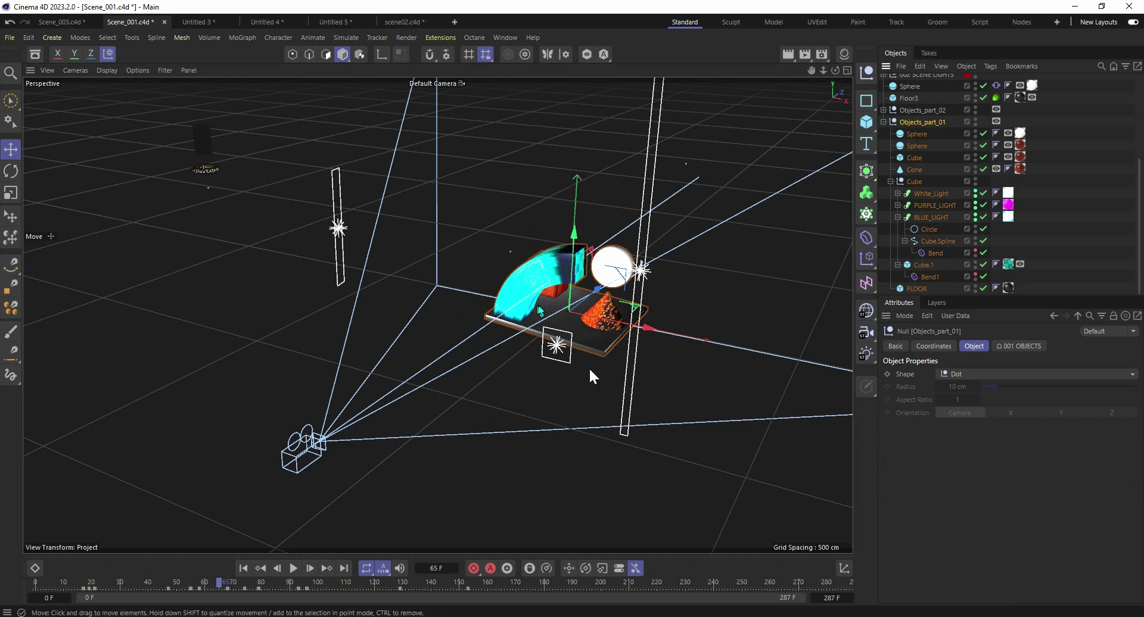
{"action": "left_click", "coordinate": [554, 273]}
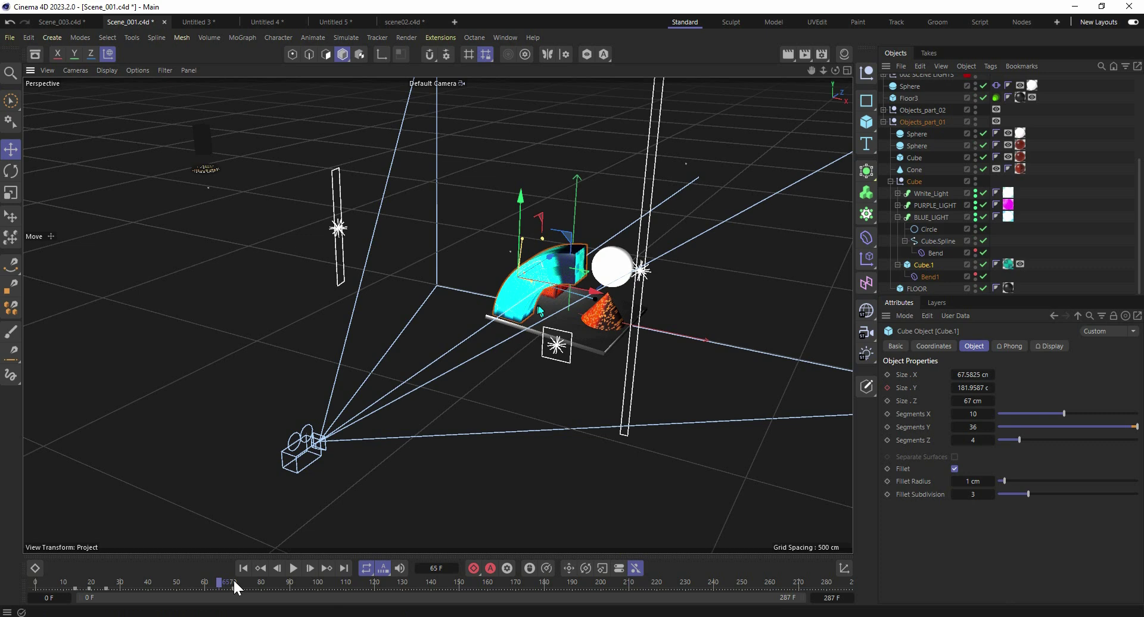
{"action": "mouse_move", "coordinate": [234, 583]}
{"action": "left_mouse_down"}
{"action": "mouse_move", "coordinate": [153, 578]}
{"action": "mouse_move", "coordinate": [207, 569]}
{"action": "mouse_move", "coordinate": [187, 579]}
{"action": "mouse_move", "coordinate": [234, 583]}
{"action": "left_mouse_up"}
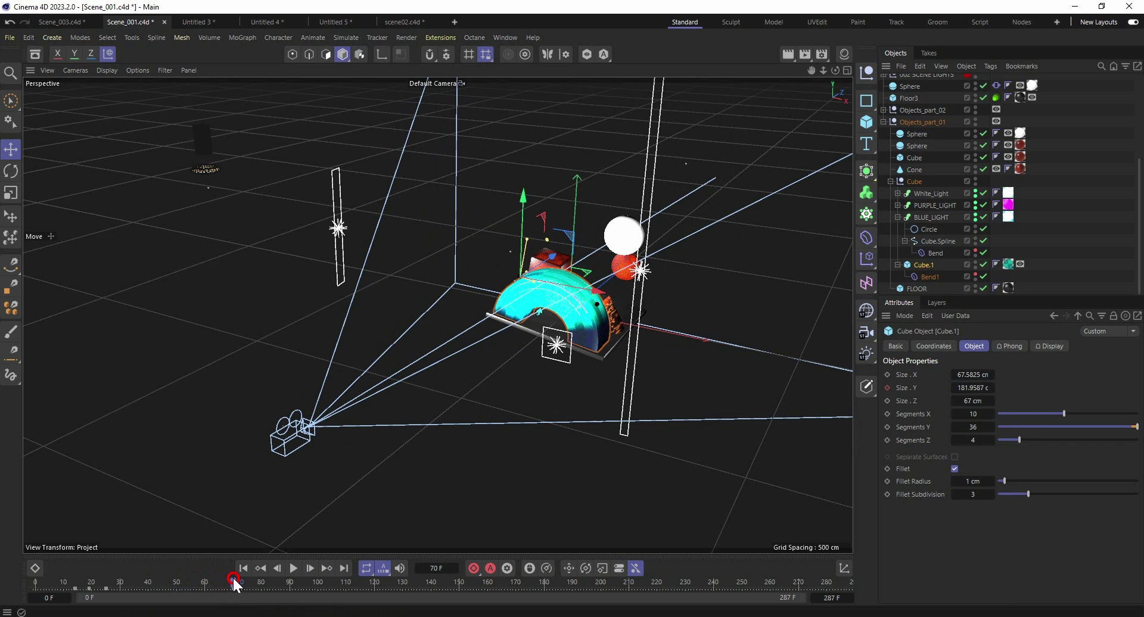
{"action": "left_click_drag", "start_coordinate": [235, 583], "coordinate": [236, 583]}
Switch to the Untitled 3 document and remove the existing Bend deformer from the tall segmented cube
{"action": "left_click", "coordinate": [322, 23]}
{"action": "left_click", "coordinate": [266, 20]}
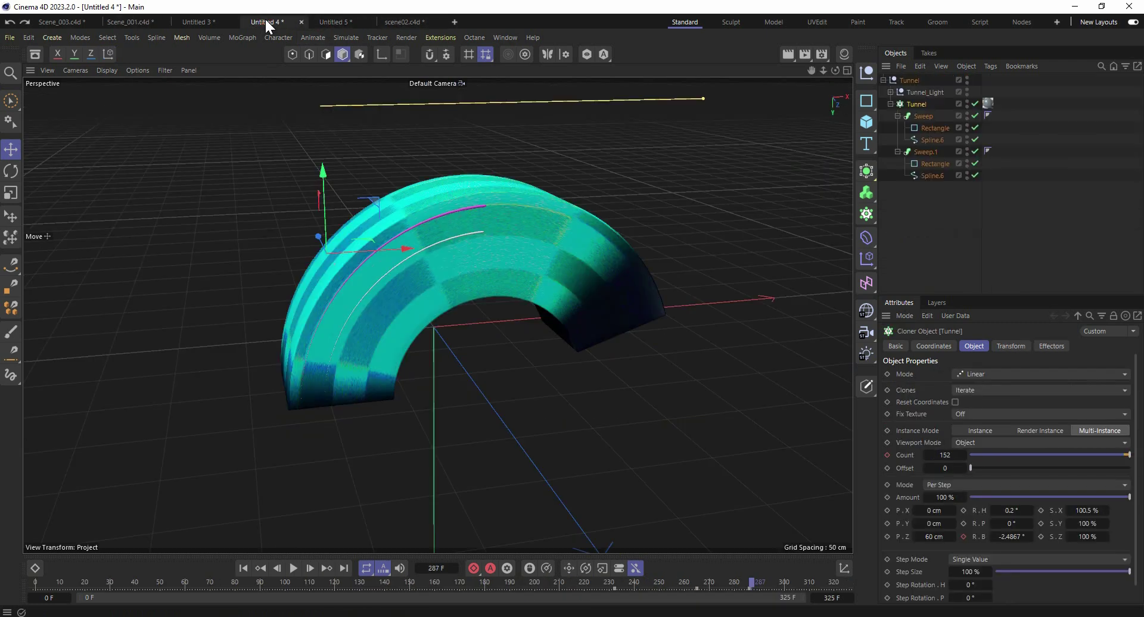
{"action": "left_click", "coordinate": [198, 21]}
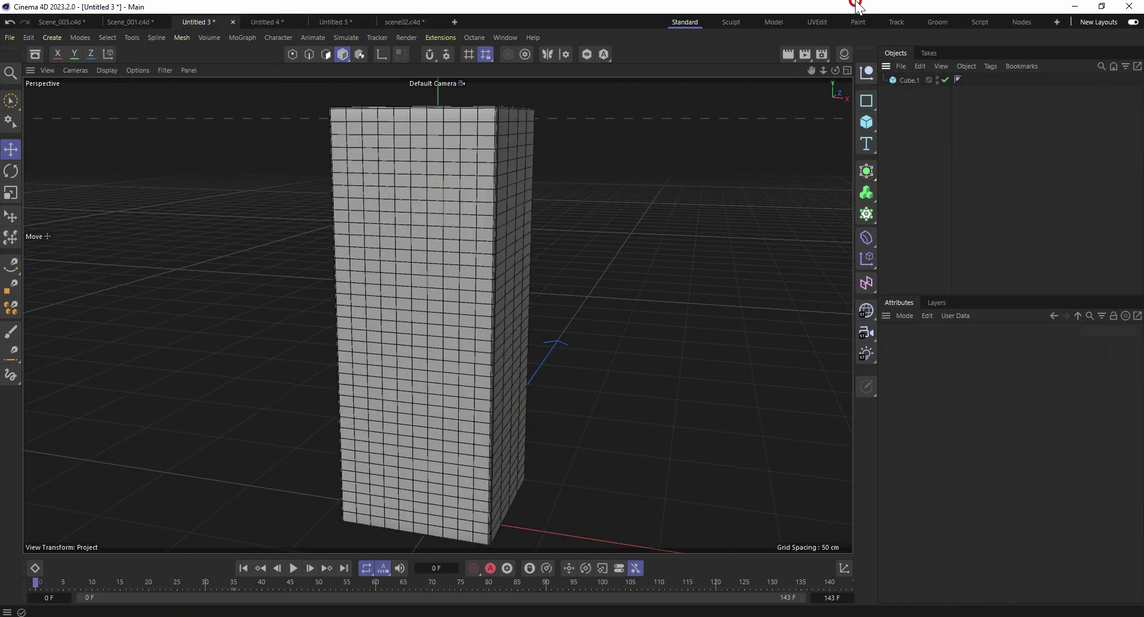
{"action": "left_click", "coordinate": [503, 190]}
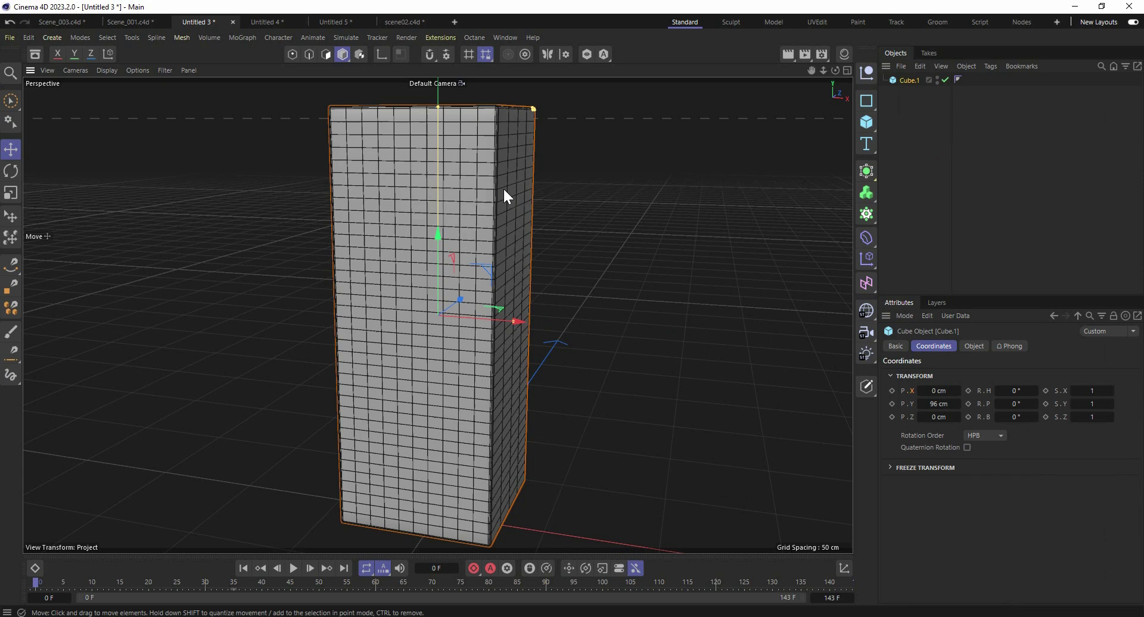
Add a Bend deformer as a child of the cube and fit it to its parent
{"action": "left_click_drag", "start_coordinate": [807, 373], "coordinate": [835, 161], "text": "alt"}
{"action": "key", "text": "shift+c"}
{"action": "type", "text": "b"}
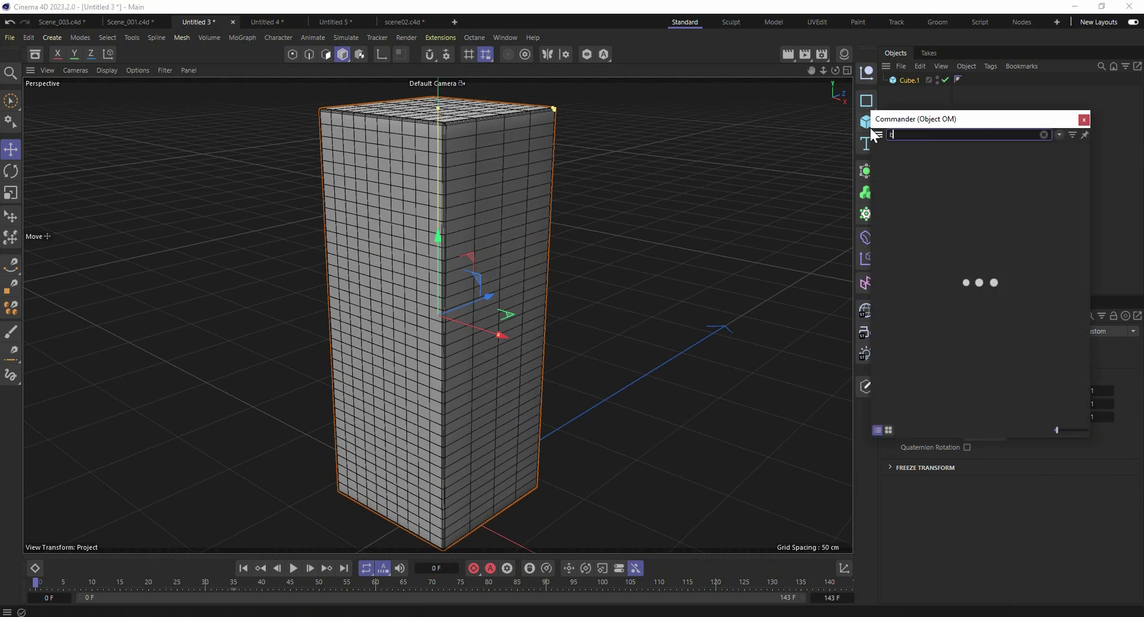
{"action": "type", "text": "erd"}
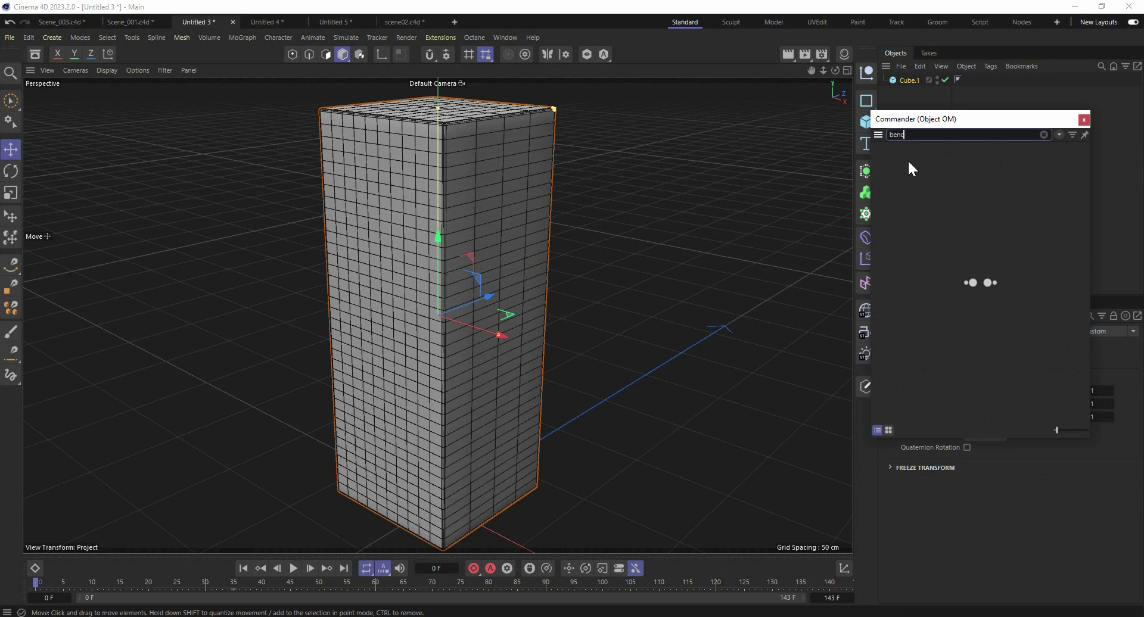
{"action": "left_click", "coordinate": [989, 288]}
{"action": "left_click", "coordinate": [966, 344]}
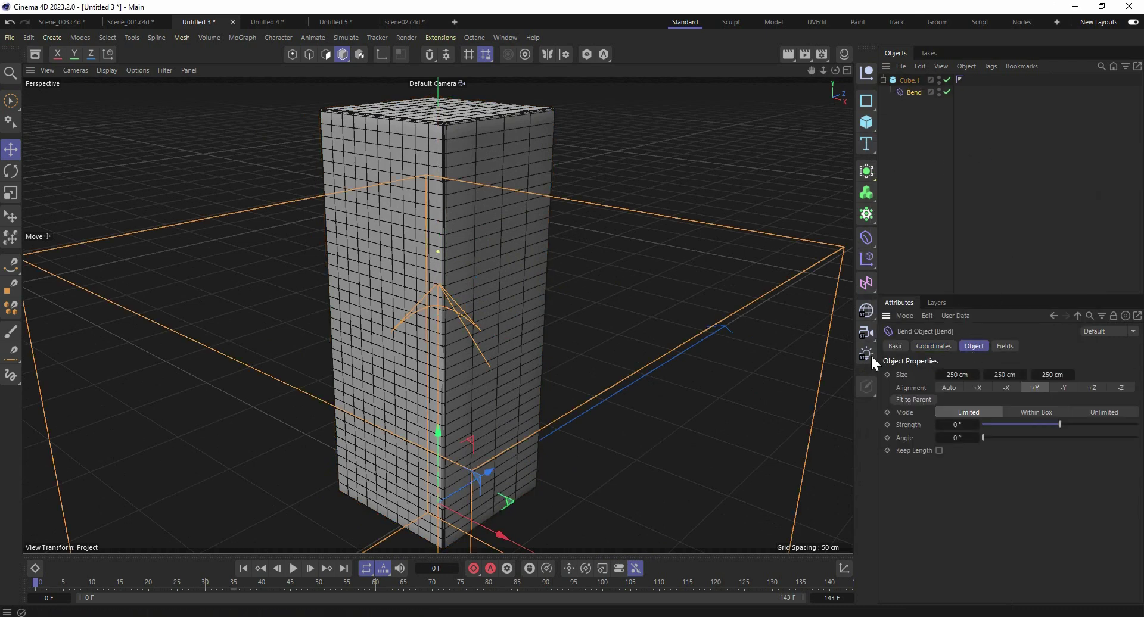
{"action": "left_click", "coordinate": [921, 400]}
{"action": "scroll", "coordinate": [446, 253], "scroll_direction": "down", "scroll_amount": 4}
{"action": "left_click_drag", "start_coordinate": [447, 252], "coordinate": [489, 231], "text": "alt"}
Keyframe the Bend's strength at 0° on frame 0 and at 180° on frame 31
{"action": "left_click_drag", "start_coordinate": [961, 432], "coordinate": [957, 431]}
{"action": "key", "text": "ctrl+z"}
{"action": "left_click", "coordinate": [887, 424]}
{"action": "left_click", "coordinate": [211, 584]}
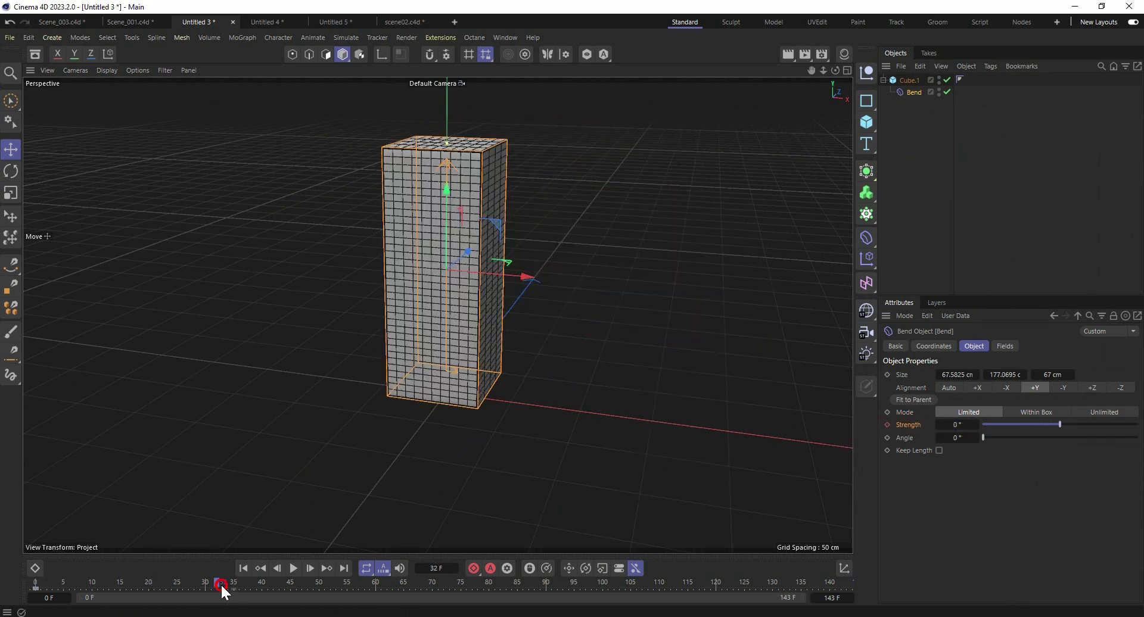
{"action": "left_click", "coordinate": [951, 422]}
{"action": "type", "text": "180"}
{"action": "key", "text": "Return"}
{"action": "left_click", "coordinate": [888, 424]}
Keyframe the Bend's heading rotation at 0° on frame 31 and at -180° on frame 32
{"action": "mouse_move", "coordinate": [483, 330]}
{"action": "left_mouse_down", "text": "alt"}
{"action": "mouse_move", "coordinate": [502, 337]}
{"action": "mouse_move", "coordinate": [490, 339]}
{"action": "left_mouse_up", "text": "alt"}
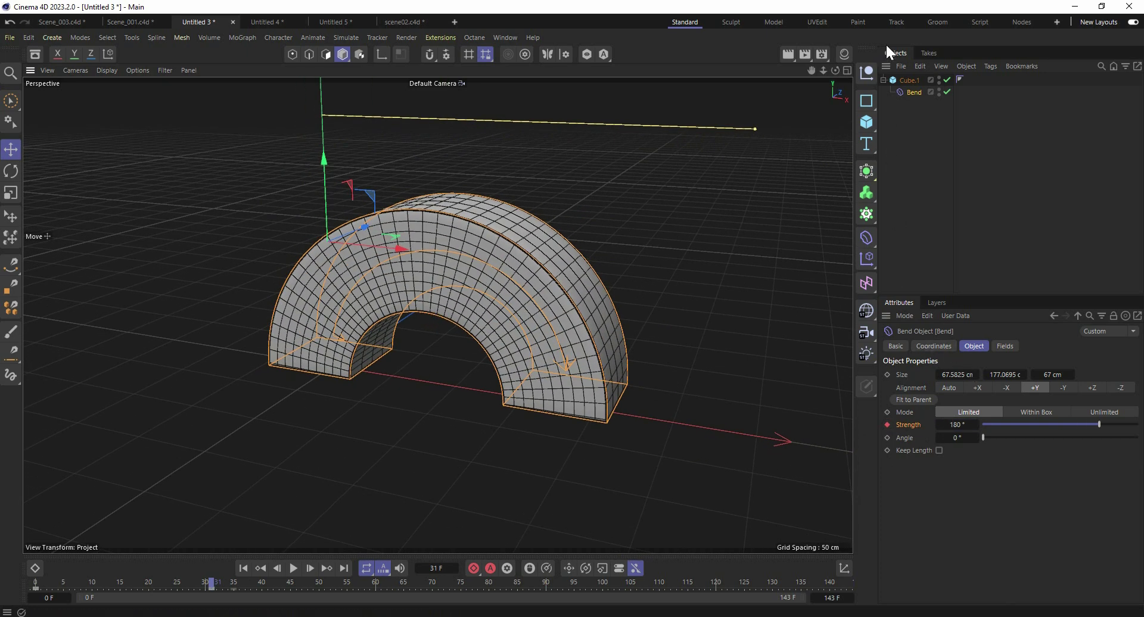
{"action": "left_click", "coordinate": [924, 347]}
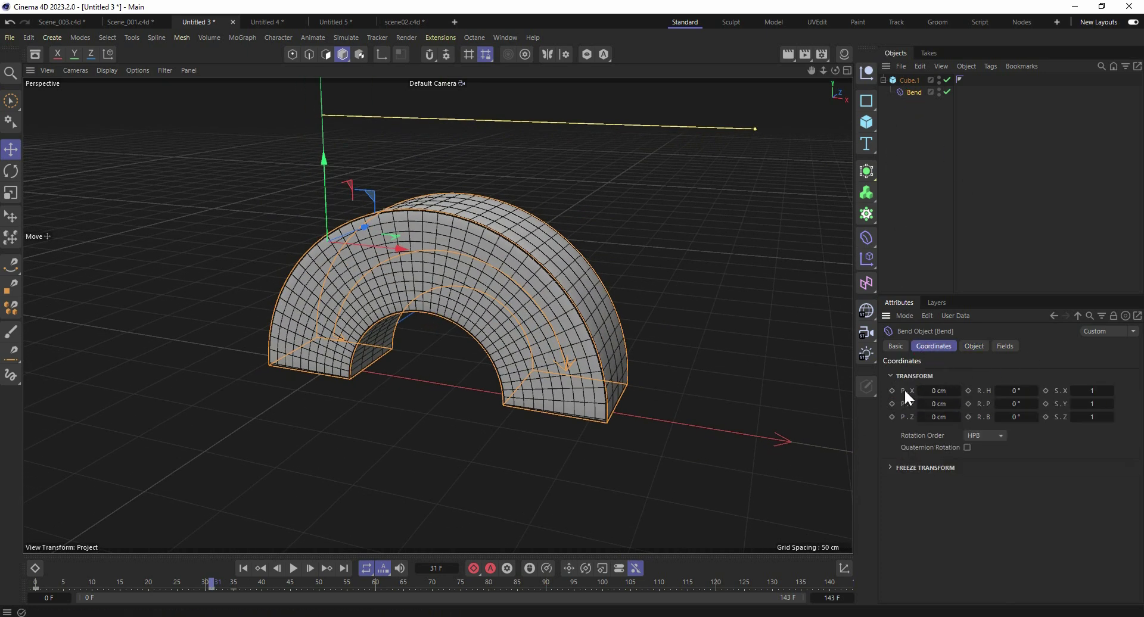
{"action": "left_click", "coordinate": [968, 391]}
{"action": "left_click_drag", "start_coordinate": [213, 587], "coordinate": [218, 587]}
{"action": "left_click", "coordinate": [1015, 391]}
{"action": "type", "text": "-180"}
{"action": "key", "text": "Return"}
{"action": "left_click", "coordinate": [968, 391]}
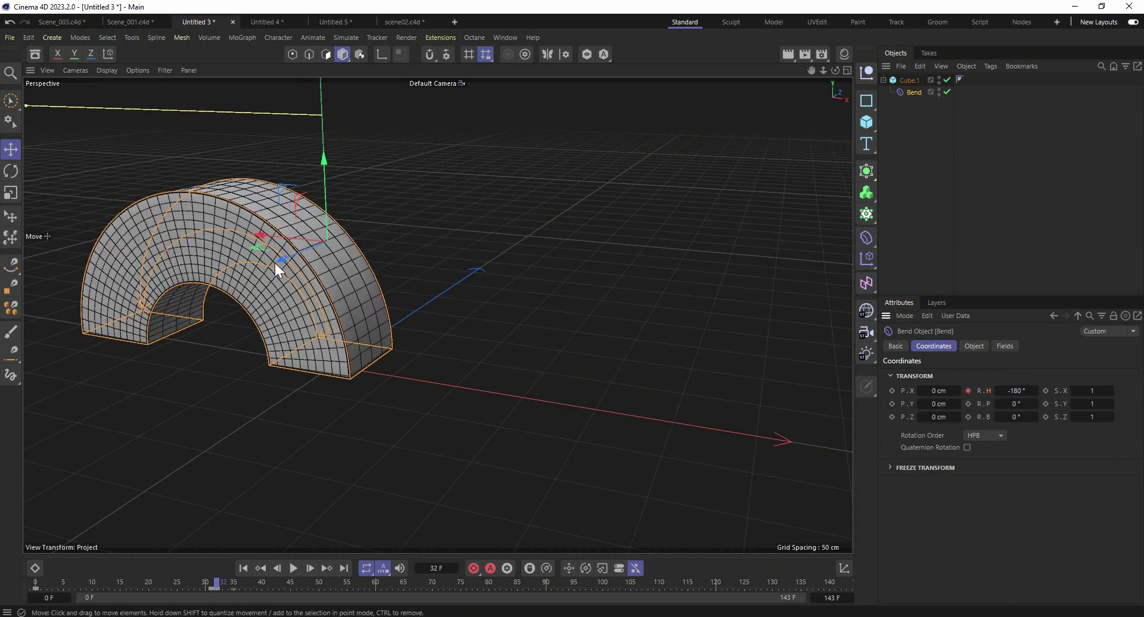
Review the Bend's strength at frame 33 and compare the arch with frame 31
{"action": "left_click_drag", "start_coordinate": [218, 587], "coordinate": [222, 585]}
{"action": "left_click", "coordinate": [943, 135]}
{"action": "left_click", "coordinate": [914, 92]}
{"action": "left_click", "coordinate": [975, 346]}
{"action": "left_click_drag", "start_coordinate": [955, 424], "coordinate": [964, 422]}
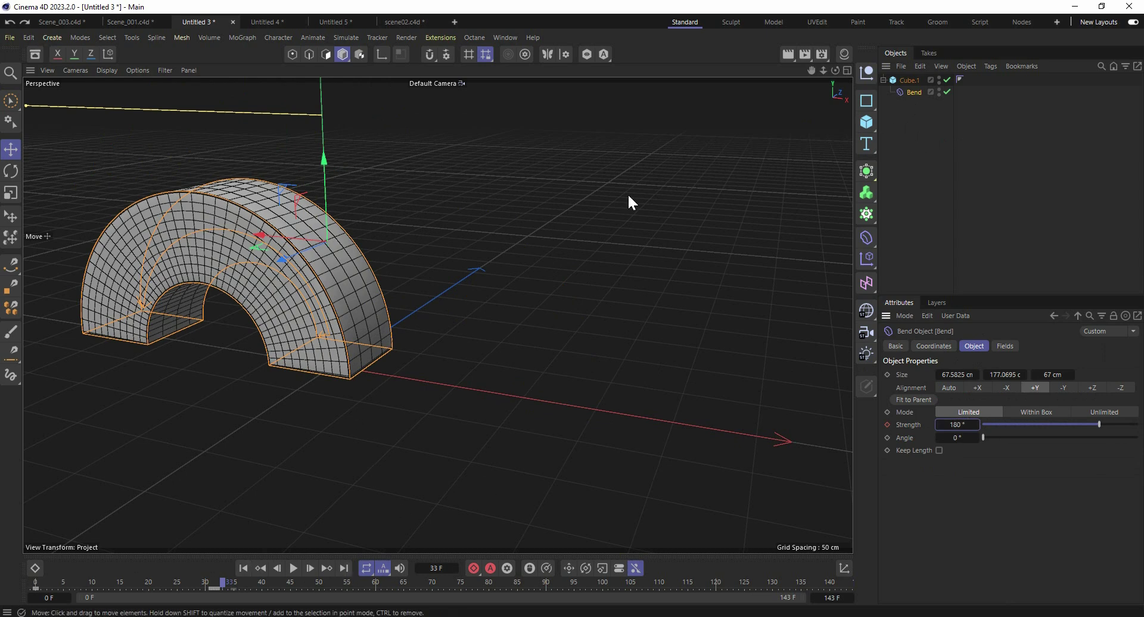
{"action": "left_click_drag", "start_coordinate": [225, 587], "coordinate": [212, 584]}
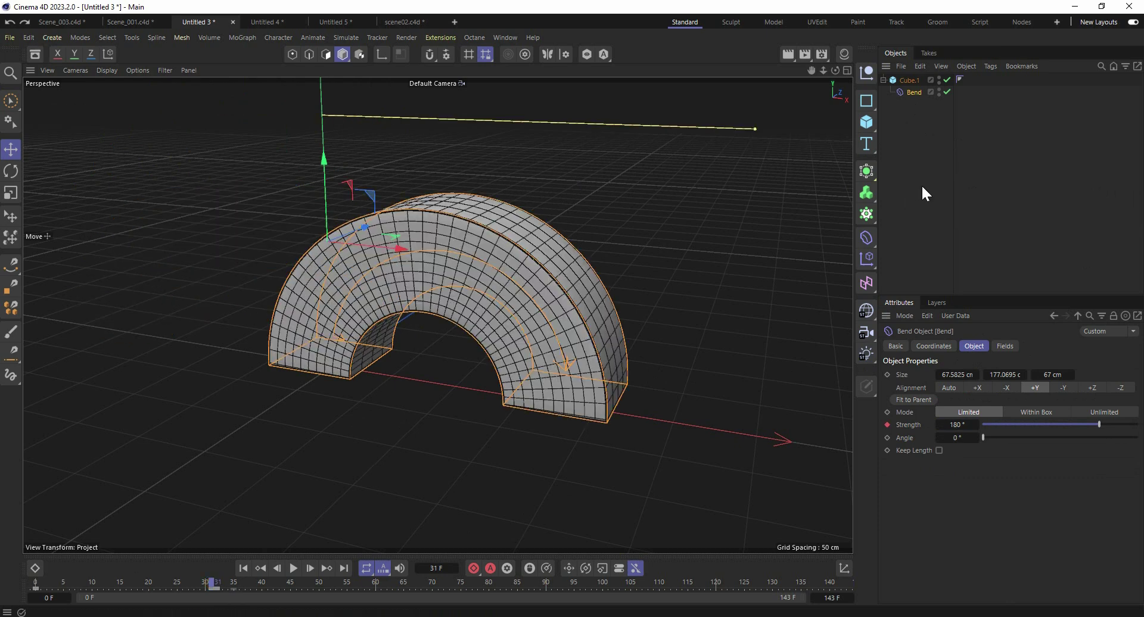
Show the cube in the four-view layout and keyframe its X position at 0 cm on frame 31
{"action": "left_click", "coordinate": [922, 187]}
{"action": "left_click", "coordinate": [908, 80]}
{"action": "left_click", "coordinate": [848, 71]}
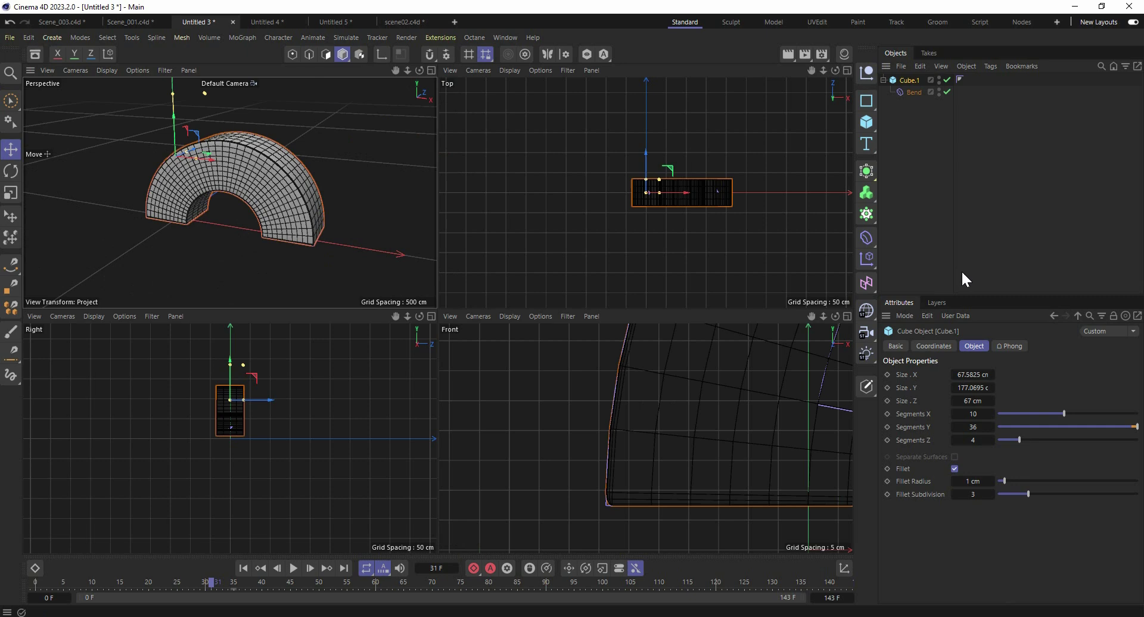
{"action": "left_click", "coordinate": [924, 347]}
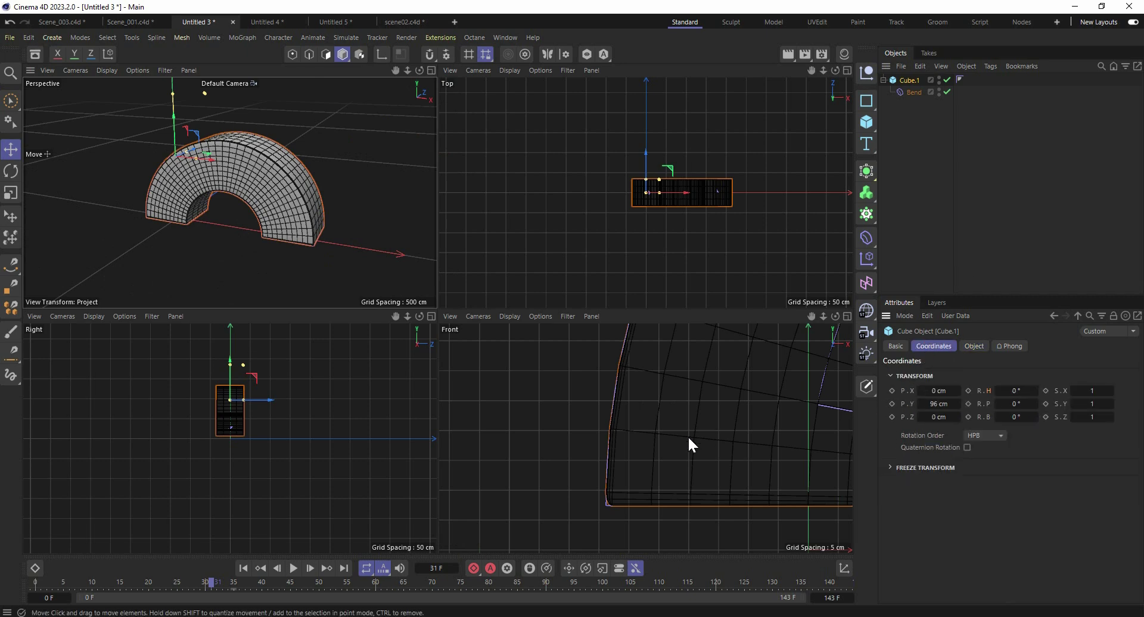
{"action": "left_click", "coordinate": [219, 582]}
{"action": "left_click_drag", "start_coordinate": [218, 582], "coordinate": [214, 583]}
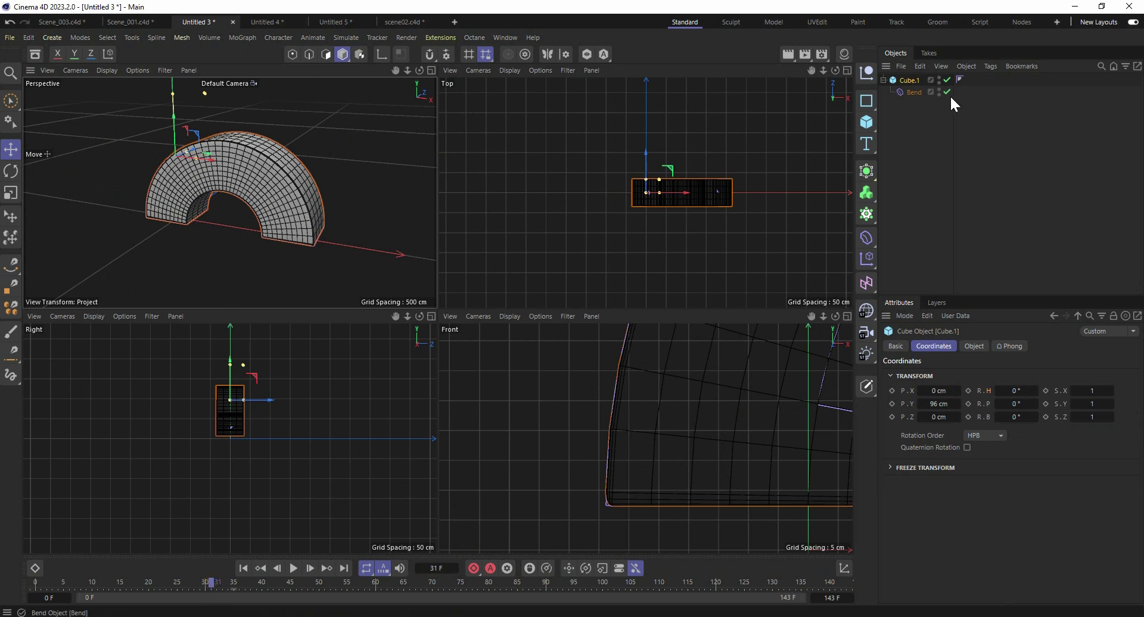
{"action": "left_click", "coordinate": [892, 391]}
Keyframe the cube's X position at 180.3 cm on frame 32, lining the arch up with frame 31, and maximize the perspective view
{"action": "left_click_drag", "start_coordinate": [218, 584], "coordinate": [216, 583]}
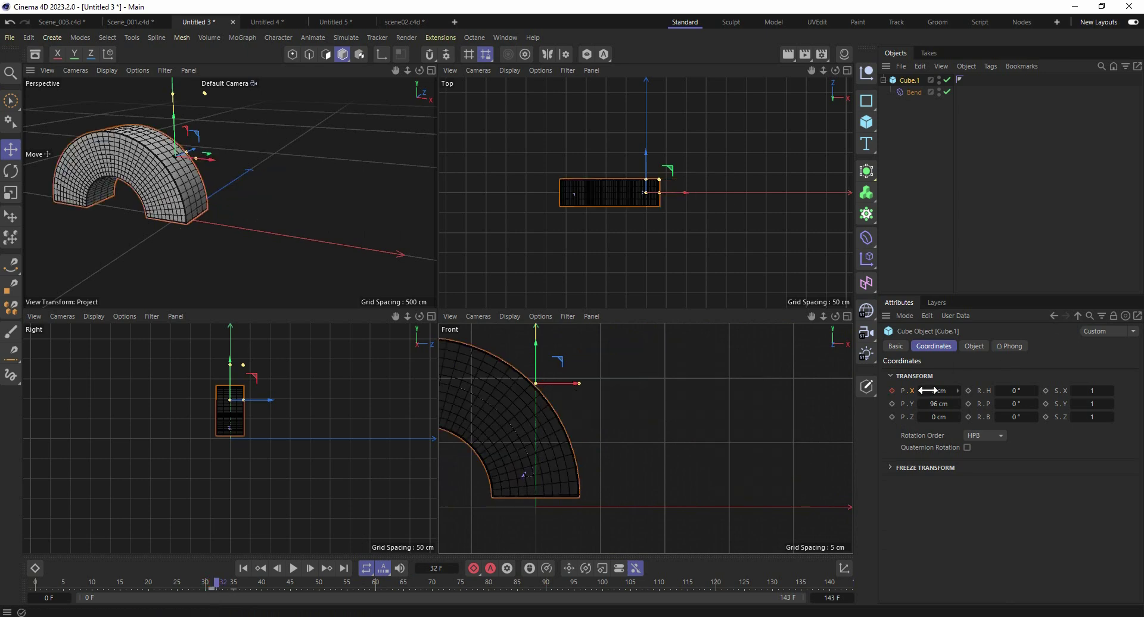
{"action": "left_click_drag", "start_coordinate": [928, 391], "coordinate": [1048, 391]}
{"action": "right_click_drag", "start_coordinate": [506, 485], "coordinate": [571, 464], "text": "alt"}
{"action": "middle_click_drag", "start_coordinate": [571, 465], "coordinate": [597, 445], "text": "alt"}
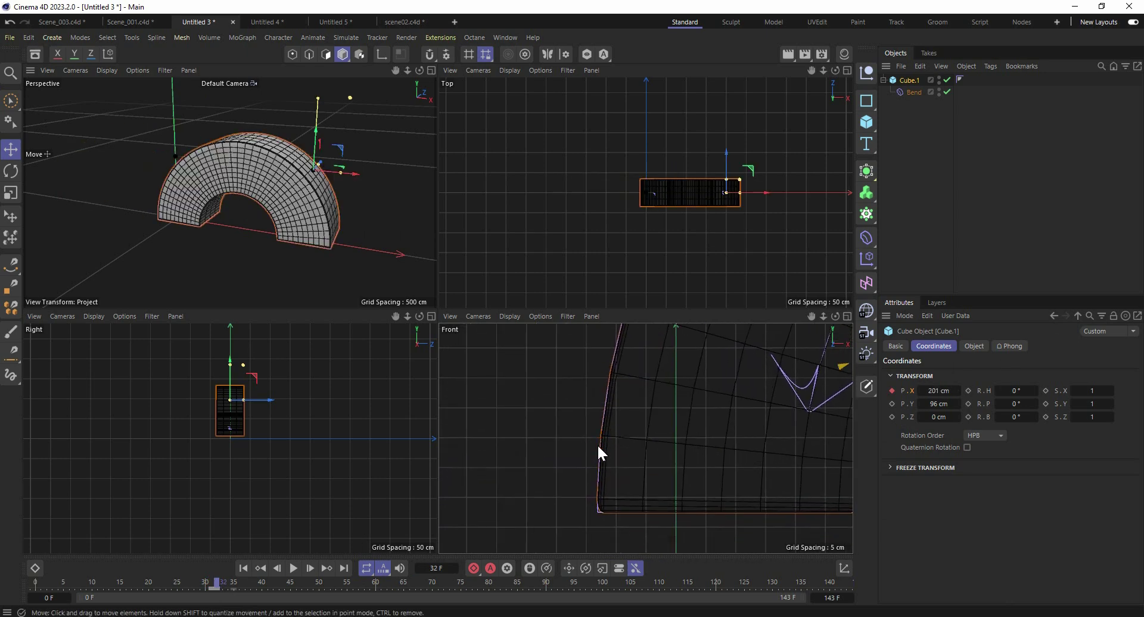
{"action": "left_click", "coordinate": [214, 586]}
{"action": "middle_click_drag", "start_coordinate": [454, 507], "coordinate": [549, 475], "text": "alt"}
{"action": "scroll", "coordinate": [549, 476], "scroll_direction": "up", "scroll_amount": 5}
{"action": "left_click_drag", "start_coordinate": [938, 392], "coordinate": [958, 396]}
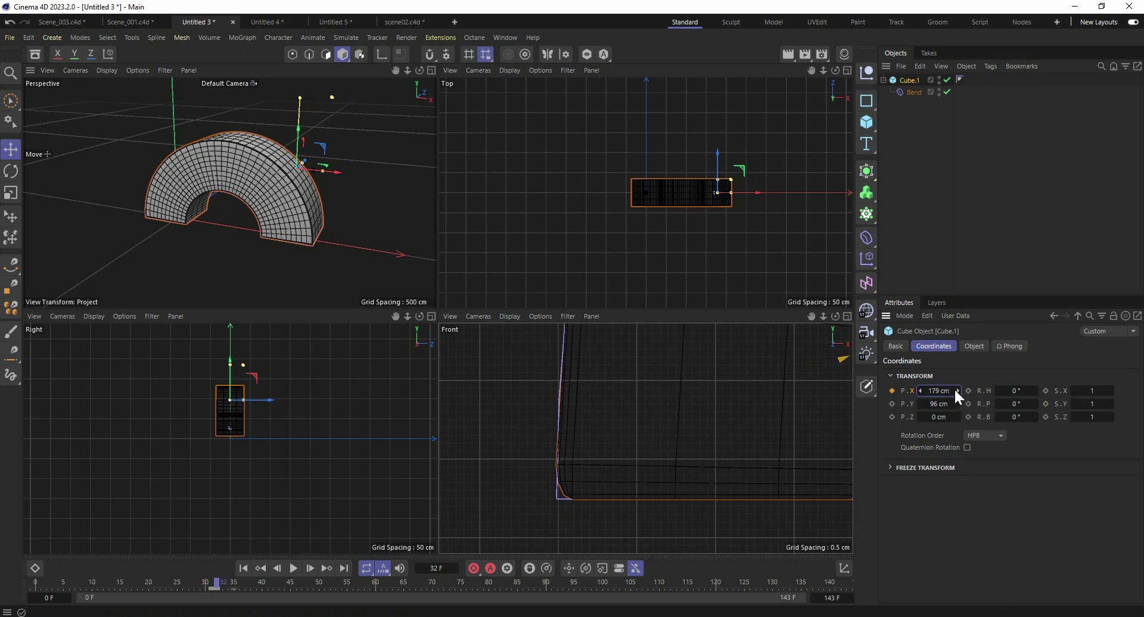
{"action": "left_click", "coordinate": [431, 69]}
Keyframe the Bend's strength at 0° on frame 81 so the cube straightens out of the arch
{"action": "left_click", "coordinate": [914, 92]}
{"action": "left_click_drag", "start_coordinate": [306, 584], "coordinate": [513, 578]}
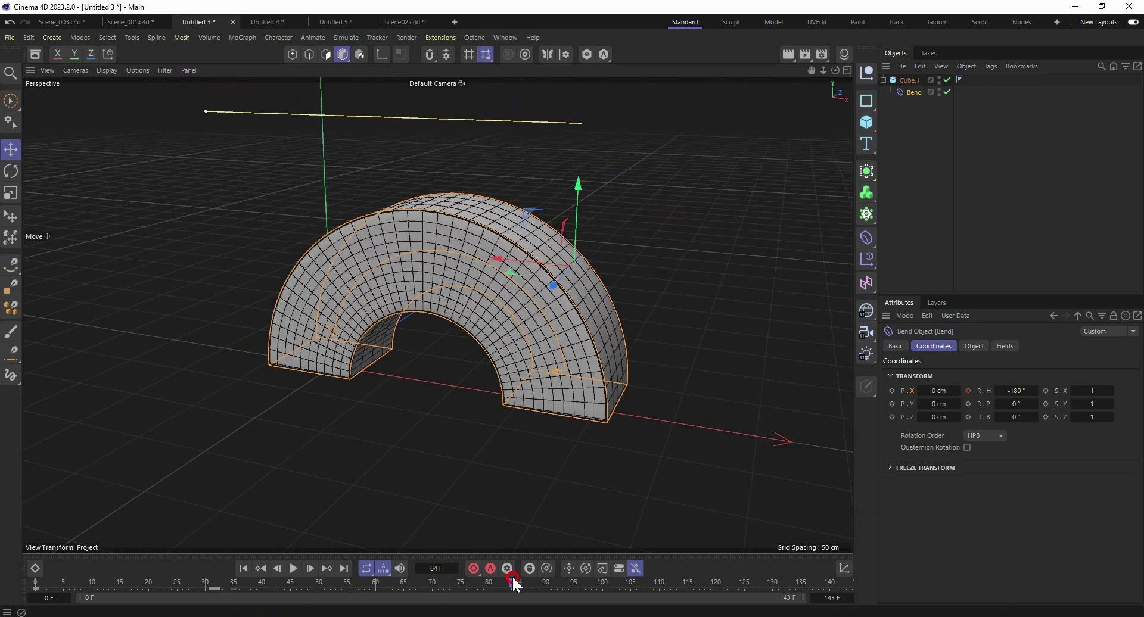
{"action": "left_click", "coordinate": [974, 346]}
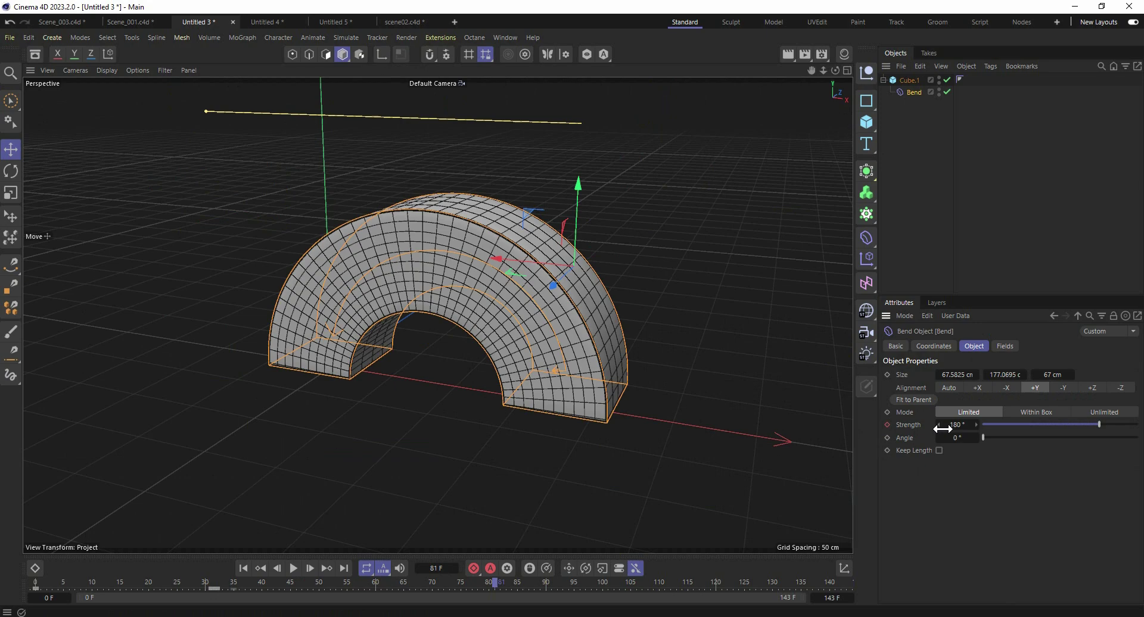
{"action": "left_click", "coordinate": [888, 424]}
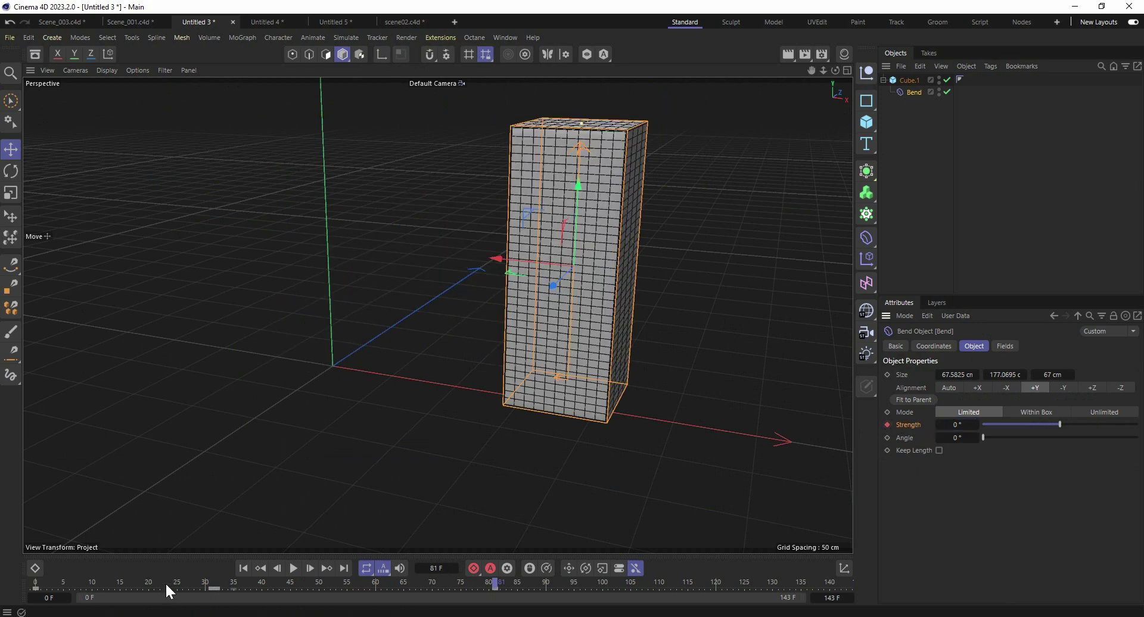
Play the cube's animation from the first frame to check the full bending move
{"action": "left_click", "coordinate": [239, 570]}
{"action": "left_click", "coordinate": [242, 568]}
{"action": "left_click", "coordinate": [293, 569]}
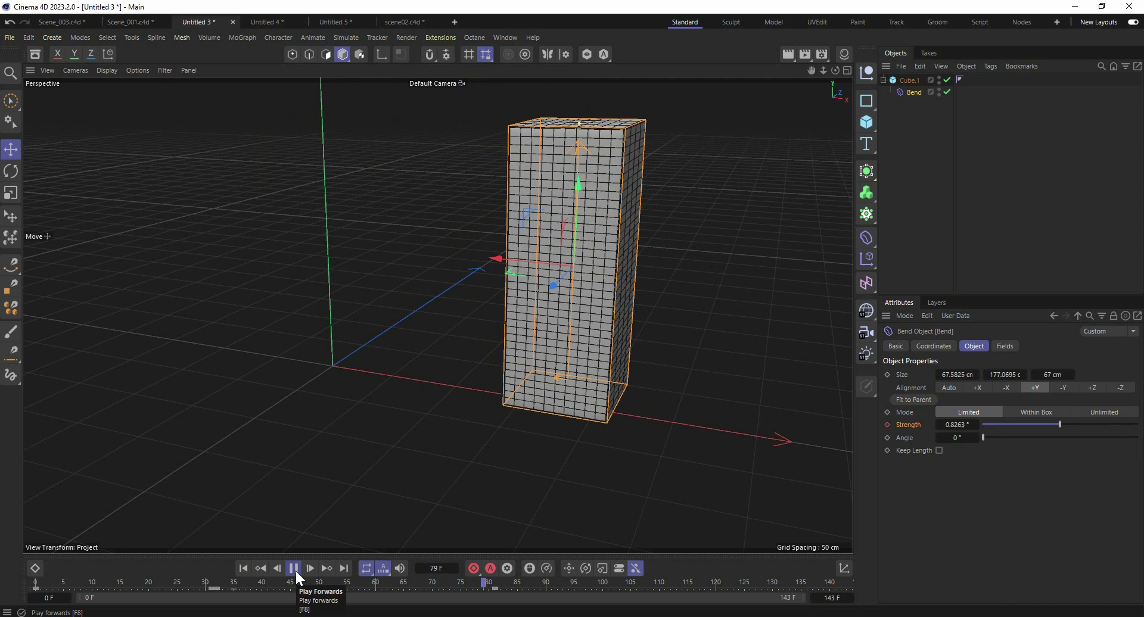
{"action": "left_click", "coordinate": [294, 568]}
Switch to the Scene_001.c4d project and examine the animation curves of the Bend1 deformer in the F-Curve timeline
{"action": "left_click", "coordinate": [130, 22]}
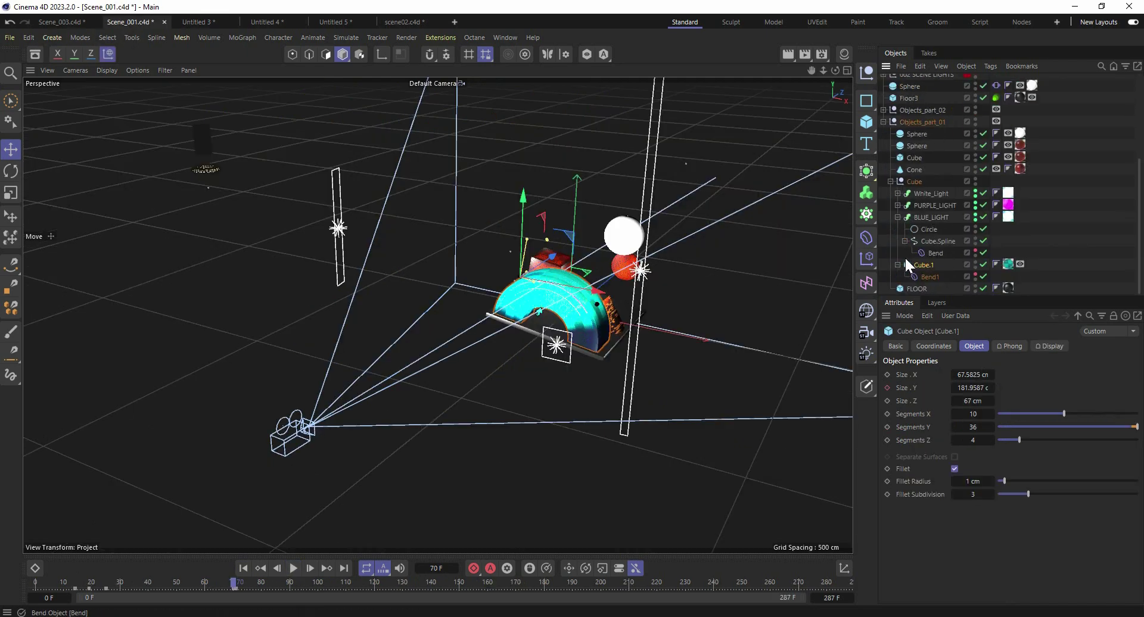
{"action": "left_click", "coordinate": [920, 277]}
{"action": "left_click", "coordinate": [505, 38]}
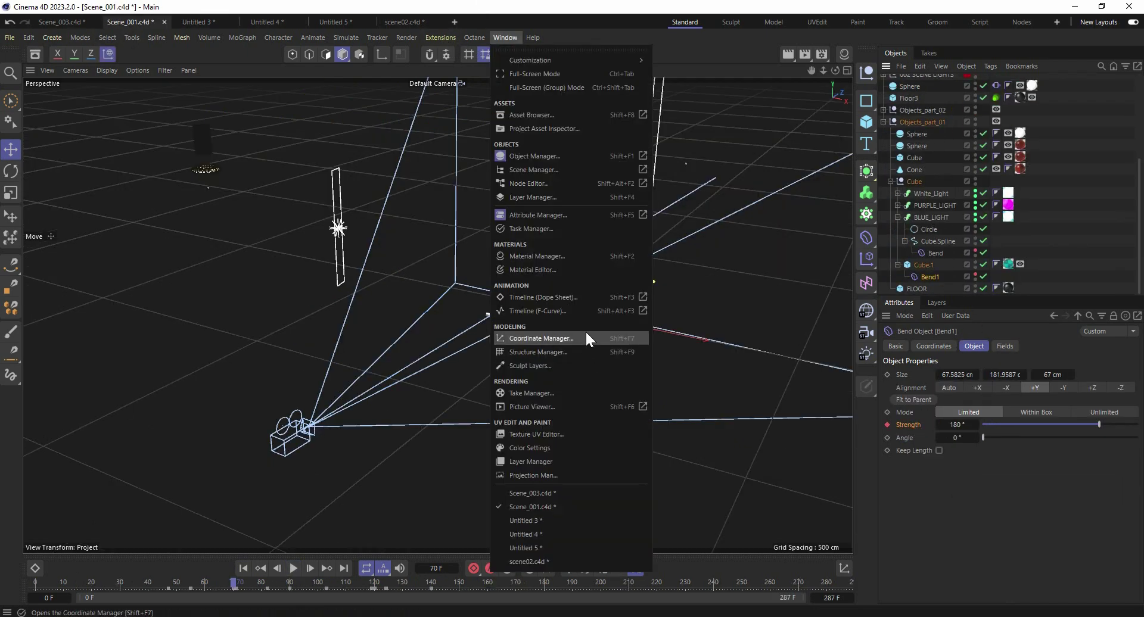
{"action": "left_click", "coordinate": [585, 313]}
{"action": "left_click_drag", "start_coordinate": [748, 386], "coordinate": [747, 174]}
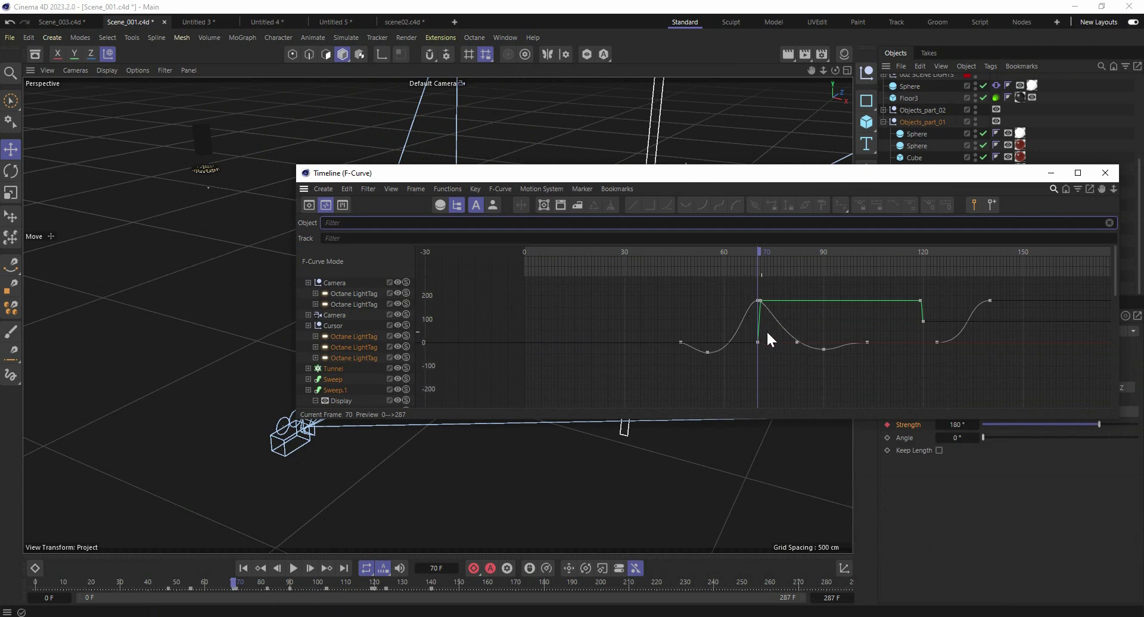
{"action": "left_click", "coordinate": [707, 353]}
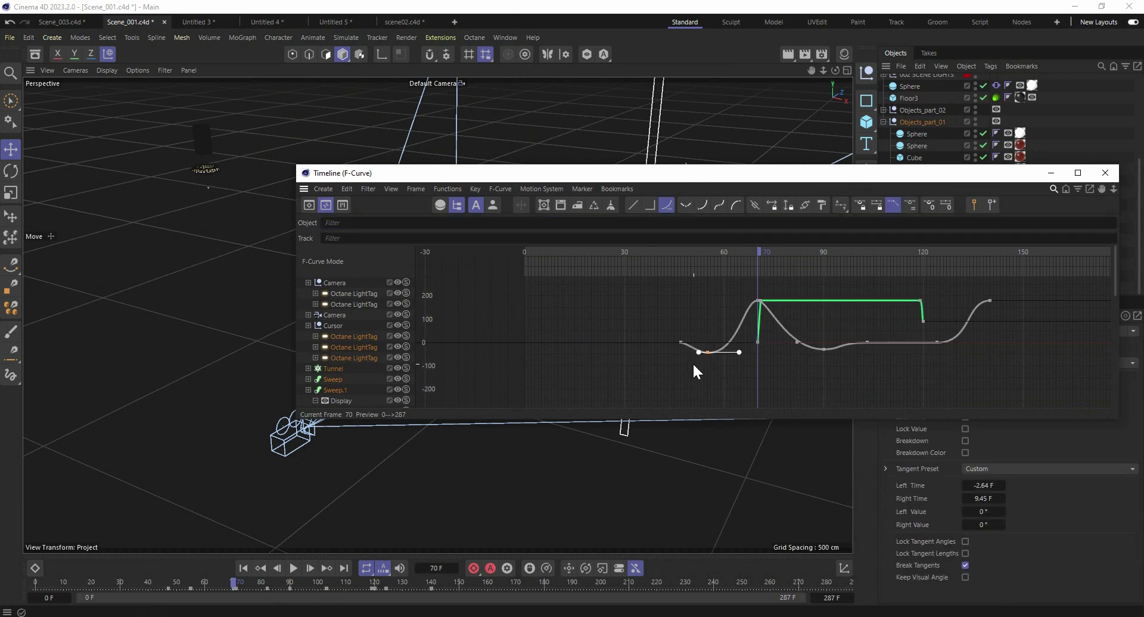
{"action": "left_click", "coordinate": [669, 376]}
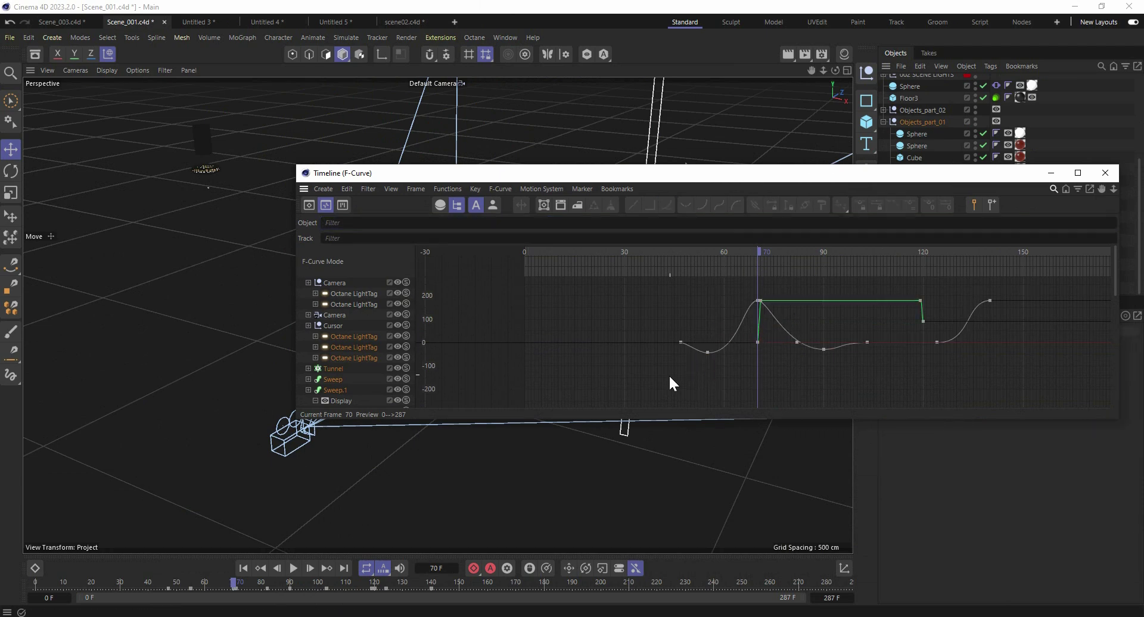
{"action": "left_click", "coordinate": [1060, 178]}
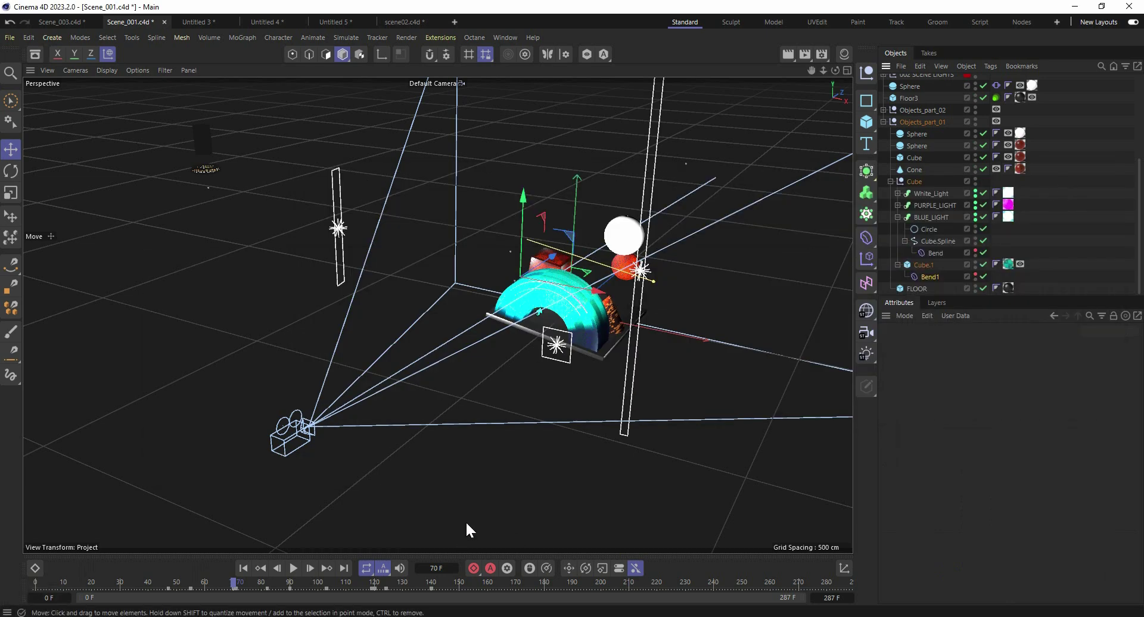
Examine the scene camera's movement between frames 62 and 90 and the 01 SCENE LIGHTS layer
{"action": "left_click_drag", "start_coordinate": [248, 583], "coordinate": [291, 584]}
{"action": "left_click", "coordinate": [302, 461]}
{"action": "left_click", "coordinate": [936, 302]}
{"action": "left_click", "coordinate": [976, 358]}
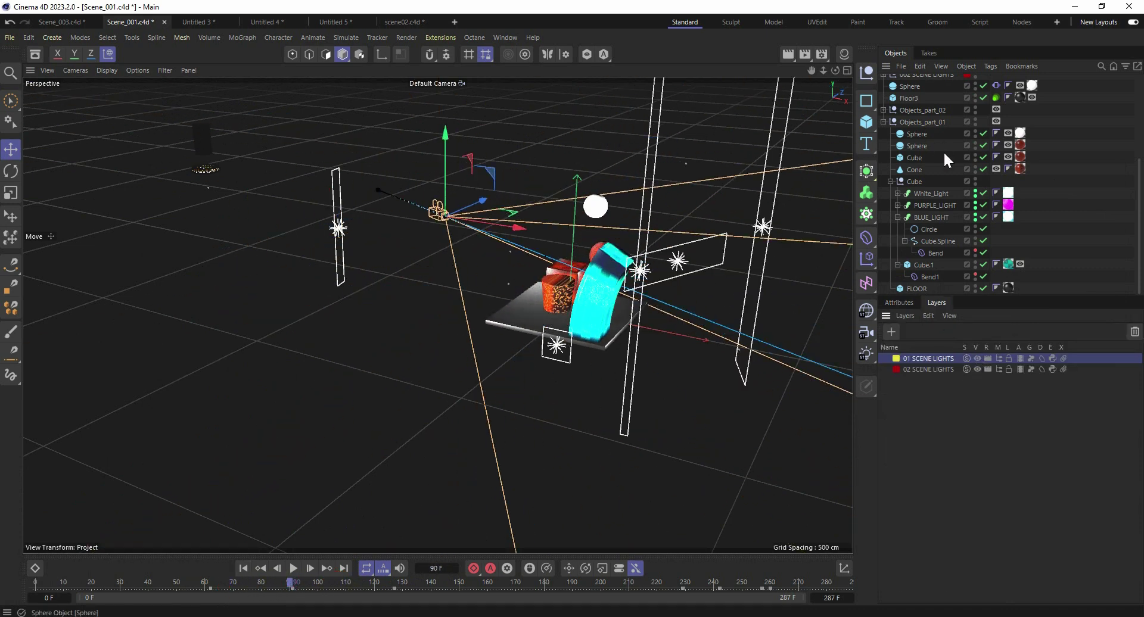
{"action": "scroll", "coordinate": [954, 179], "scroll_direction": "up", "scroll_amount": 5}
{"action": "left_click_drag", "start_coordinate": [291, 582], "coordinate": [206, 567]}
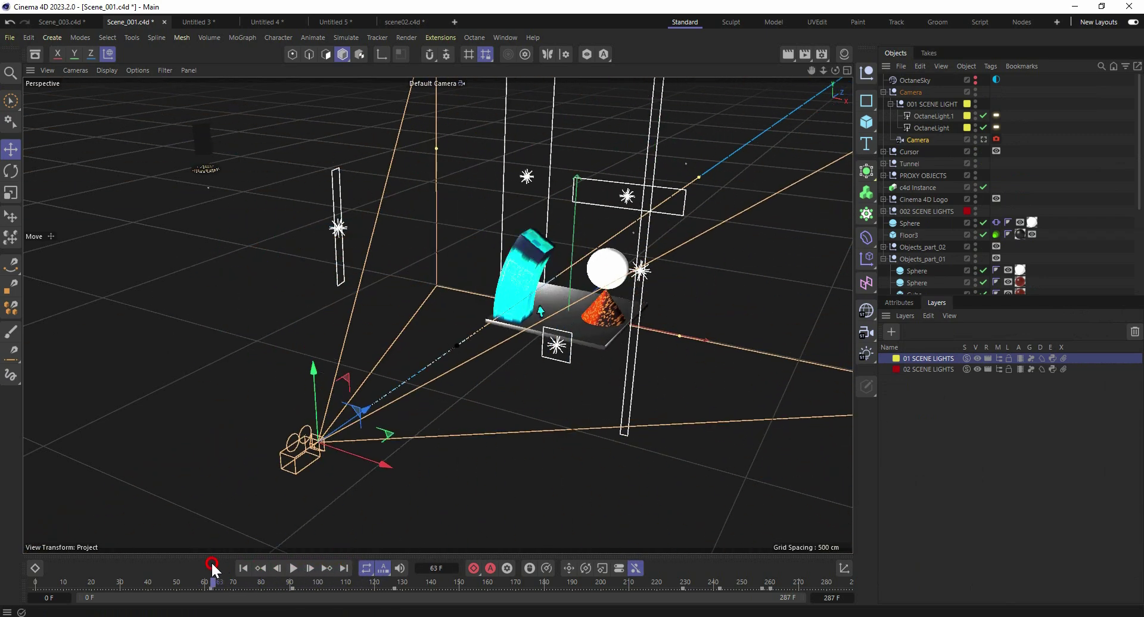
Examine the light power of both 001 SCENE LIGHT tags between frames 130 and 147
{"action": "left_click", "coordinate": [905, 92]}
{"action": "left_click_drag", "start_coordinate": [210, 583], "coordinate": [403, 553]}
{"action": "left_click_drag", "start_coordinate": [1014, 112], "coordinate": [995, 128]}
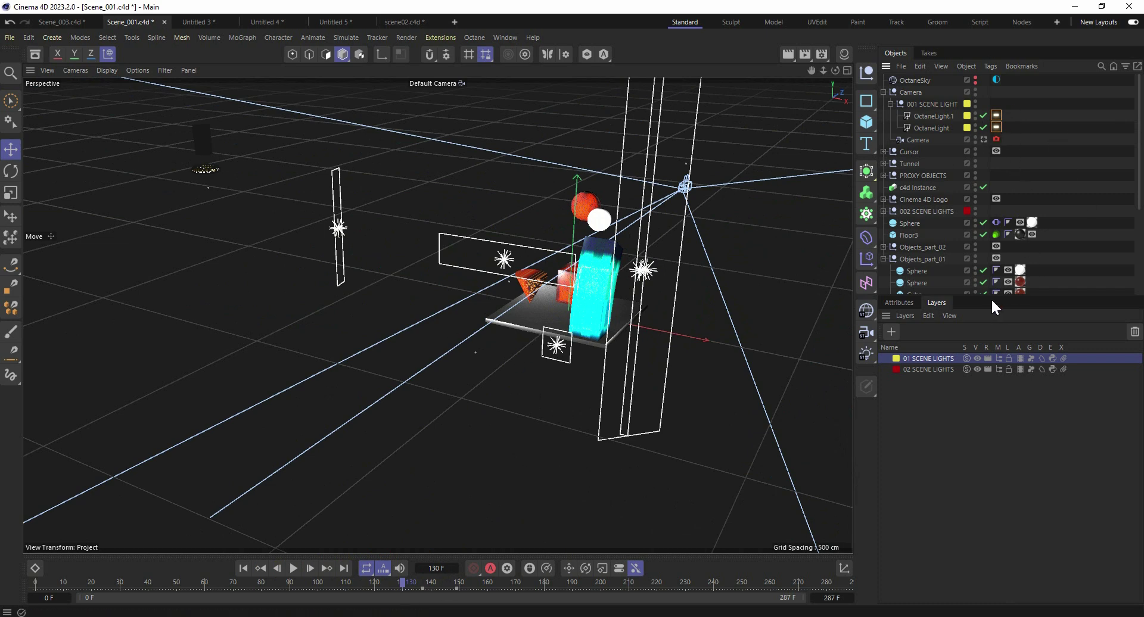
{"action": "left_click", "coordinate": [899, 303]}
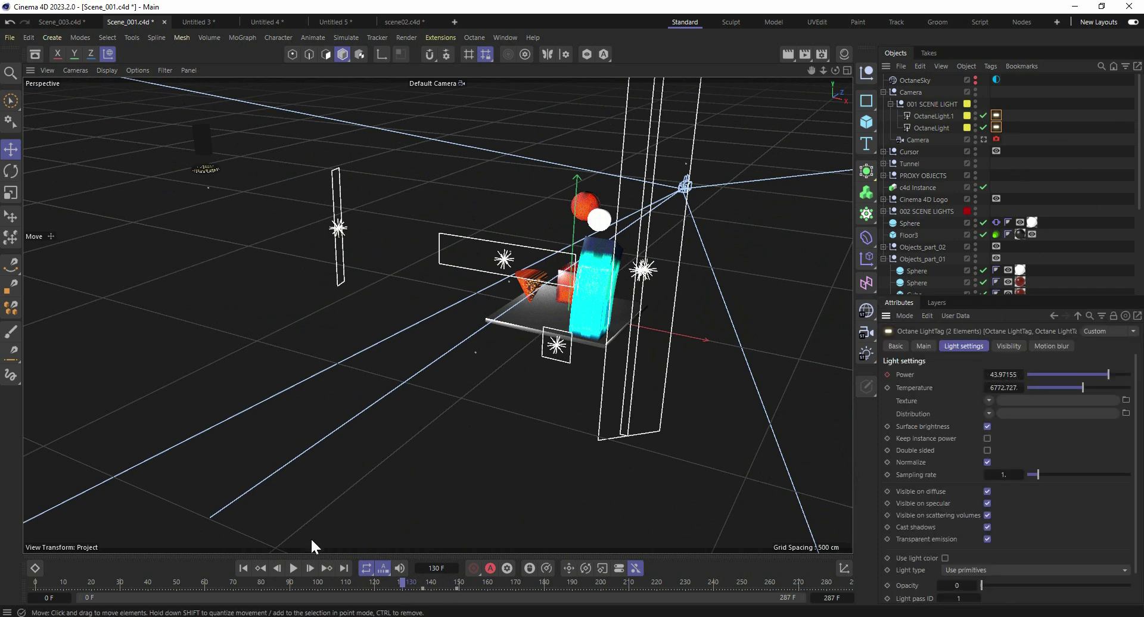
{"action": "left_click_drag", "start_coordinate": [404, 584], "coordinate": [451, 583]}
Examine the light power of the three 002 SCENE LIGHTS tags between frames 147 and 170
{"action": "scroll", "coordinate": [1025, 179], "scroll_direction": "down", "scroll_amount": 5}
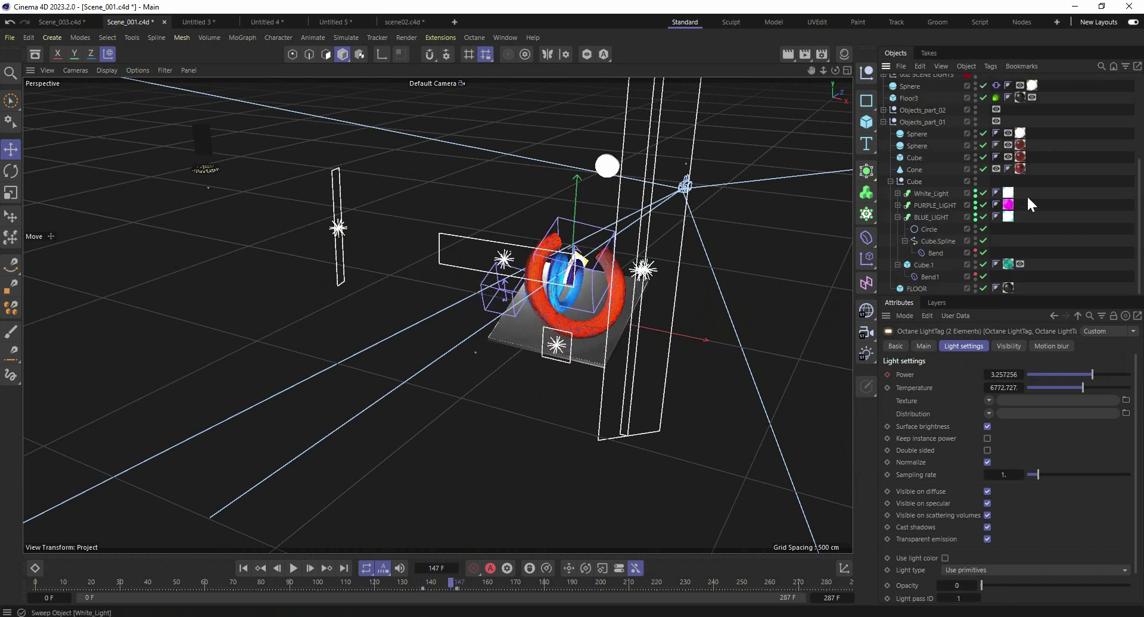
{"action": "scroll", "coordinate": [1027, 197], "scroll_direction": "up", "scroll_amount": 2}
{"action": "left_click", "coordinate": [885, 193]}
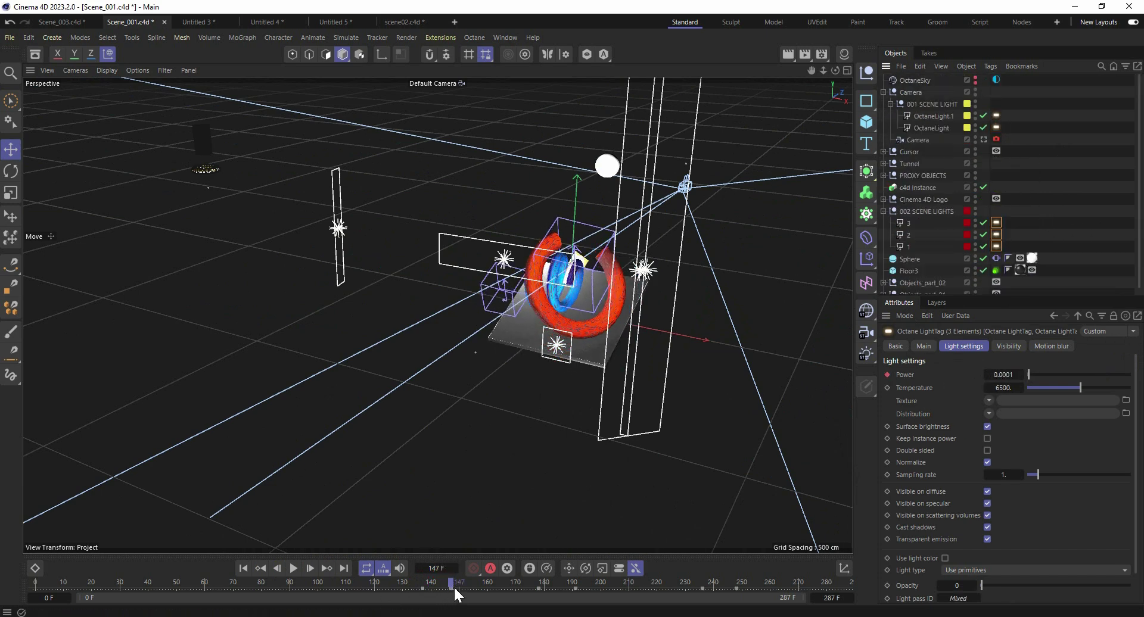
{"action": "left_click_drag", "start_coordinate": [455, 588], "coordinate": [516, 582]}
{"action": "left_click", "coordinate": [517, 584]}
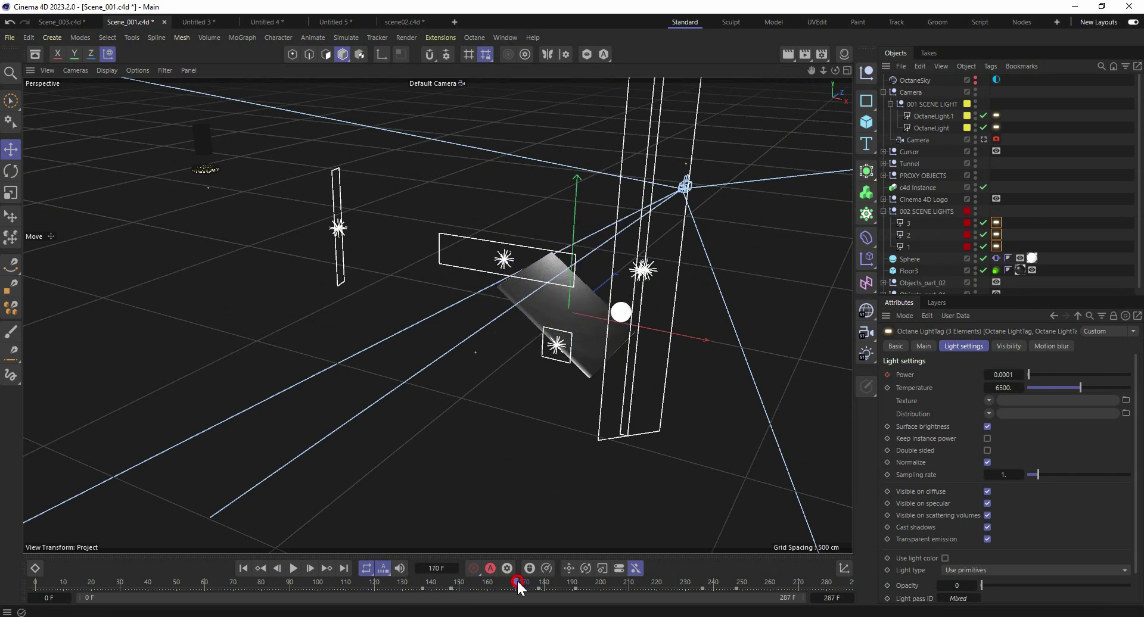
{"action": "left_click", "coordinate": [493, 583]}
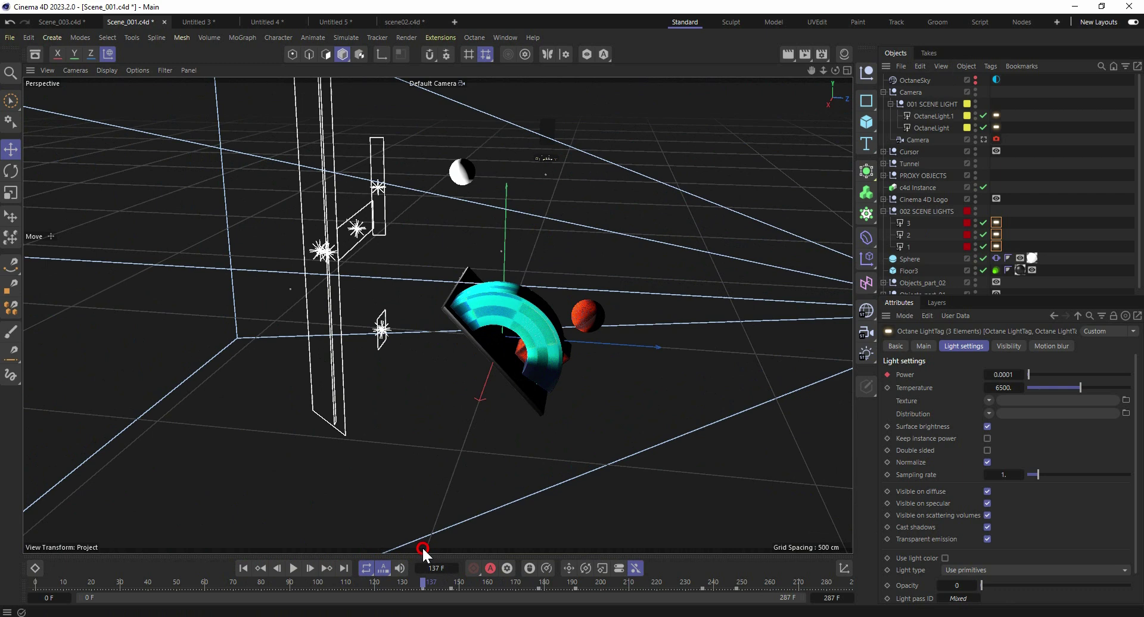
Play the scene from before the change of objects to about frame 157, and collapse the 002 SCENE LIGHTS group
{"action": "mouse_move", "coordinate": [422, 546]}
{"action": "left_mouse_down"}
{"action": "mouse_move", "coordinate": [449, 539]}
{"action": "mouse_move", "coordinate": [401, 544]}
{"action": "left_mouse_up"}
{"action": "left_click", "coordinate": [292, 569]}
{"action": "left_click", "coordinate": [293, 569]}
{"action": "left_click", "coordinate": [883, 211]}
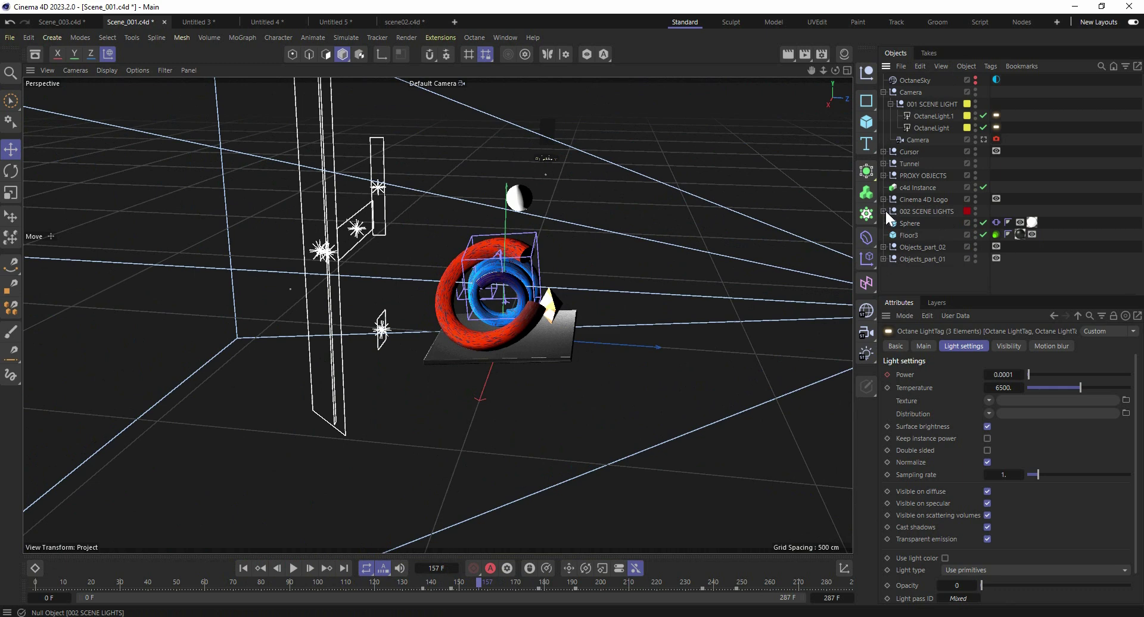
Compare the keyframed visibility in the Display tags of Objects_part_01 and Objects_part_02 up to frame 169
{"action": "left_click", "coordinate": [953, 260]}
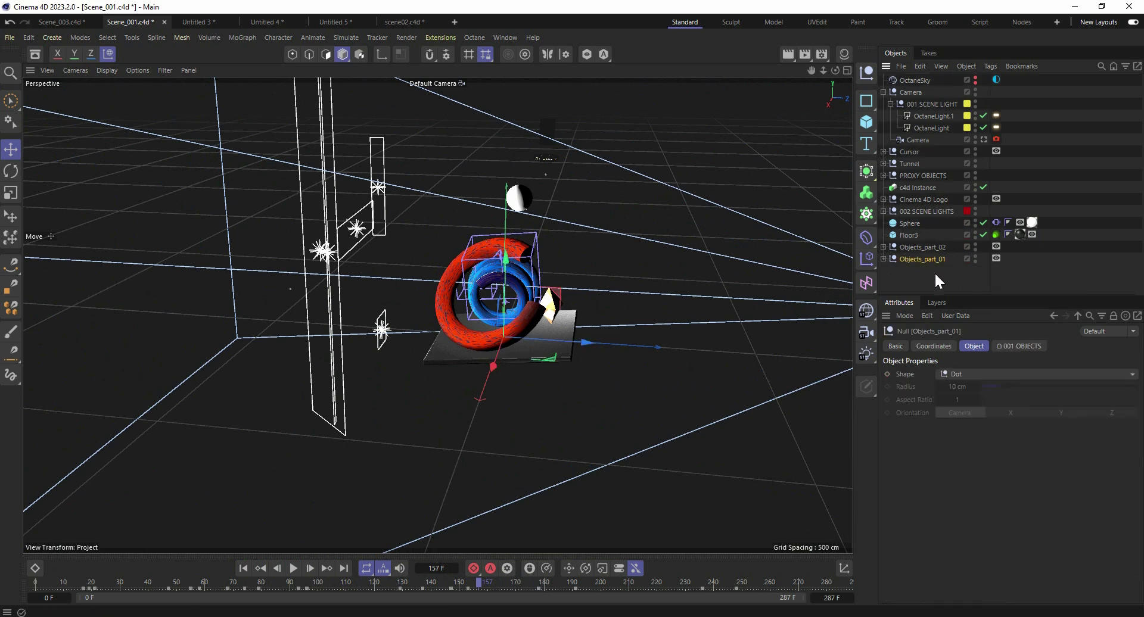
{"action": "left_click", "coordinate": [996, 258]}
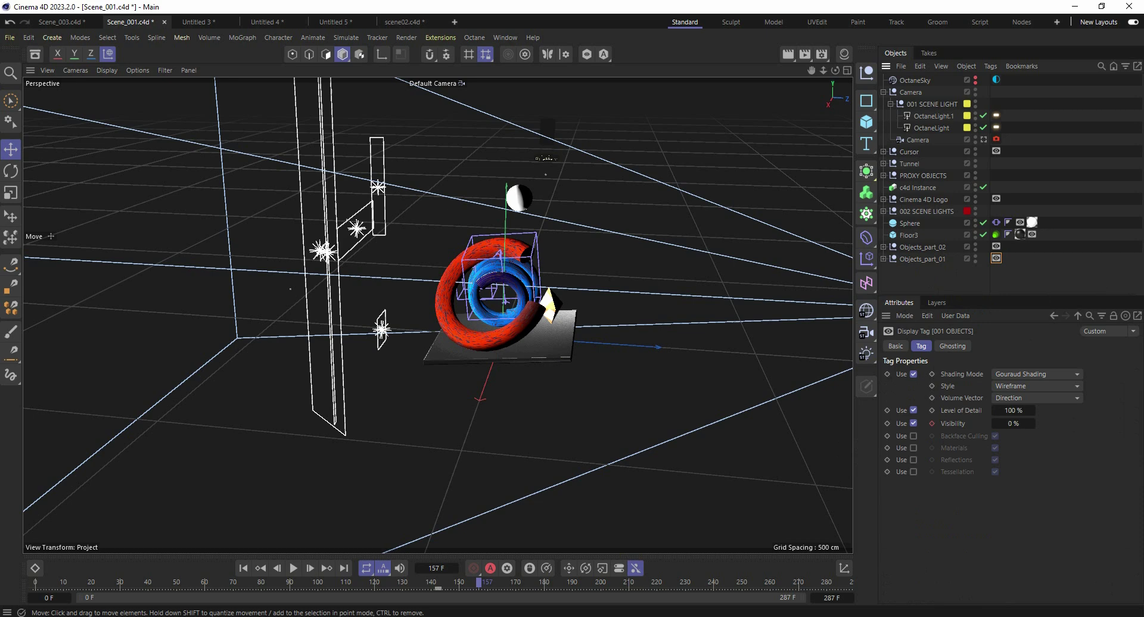
{"action": "mouse_move", "coordinate": [510, 583]}
{"action": "left_mouse_down"}
{"action": "mouse_move", "coordinate": [396, 587]}
{"action": "mouse_move", "coordinate": [493, 587]}
{"action": "left_mouse_up"}
{"action": "left_click", "coordinate": [996, 247]}
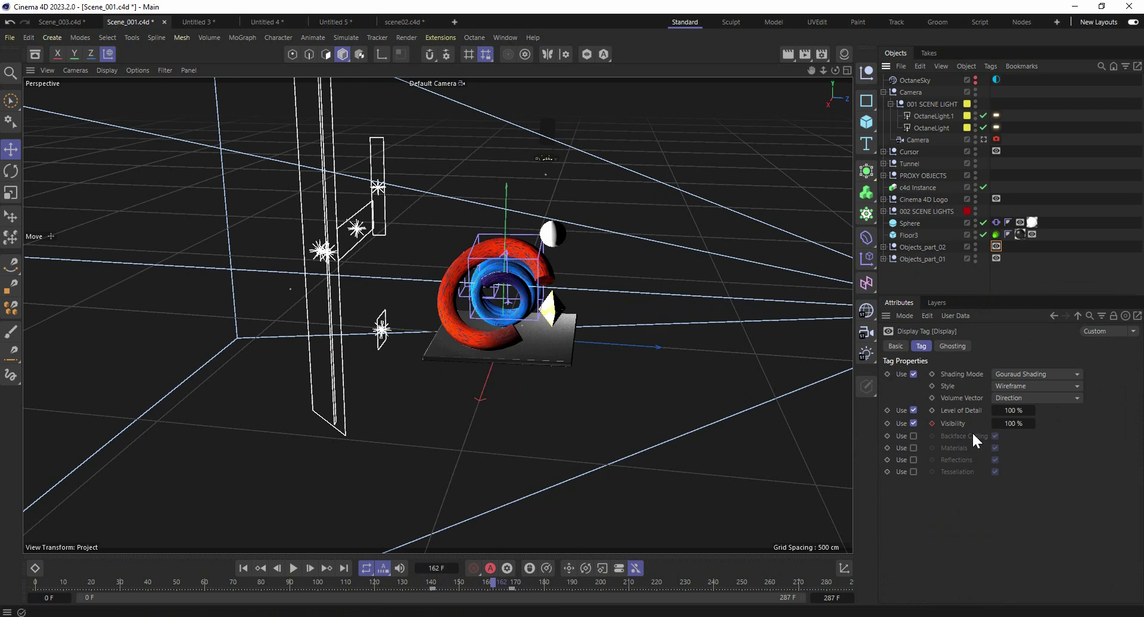
{"action": "mouse_move", "coordinate": [493, 587]}
{"action": "left_mouse_down"}
{"action": "mouse_move", "coordinate": [352, 590]}
{"action": "mouse_move", "coordinate": [552, 589]}
{"action": "mouse_move", "coordinate": [494, 587]}
{"action": "mouse_move", "coordinate": [513, 578]}
{"action": "left_mouse_up"}
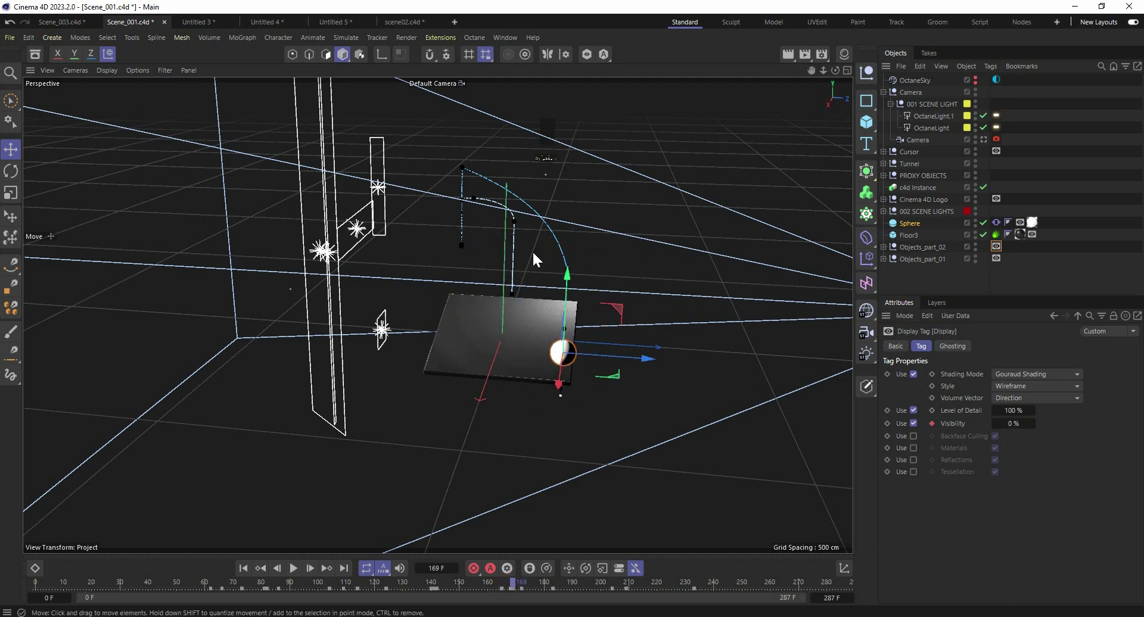
Examine the sphere's motion path and the c4d Instance's reference object between frames 169 and 181
{"action": "left_click_drag", "start_coordinate": [553, 313], "coordinate": [489, 316], "text": "alt"}
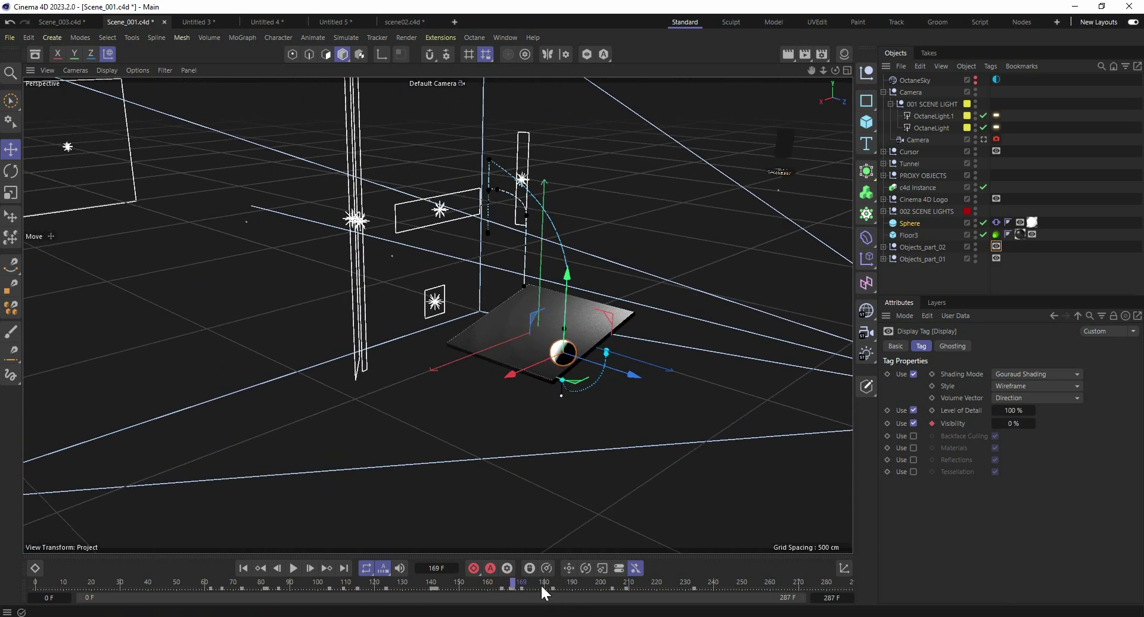
{"action": "left_click_drag", "start_coordinate": [513, 587], "coordinate": [533, 587]}
{"action": "left_click", "coordinate": [539, 248]}
{"action": "scroll", "coordinate": [540, 229], "scroll_direction": "up", "scroll_amount": 5}
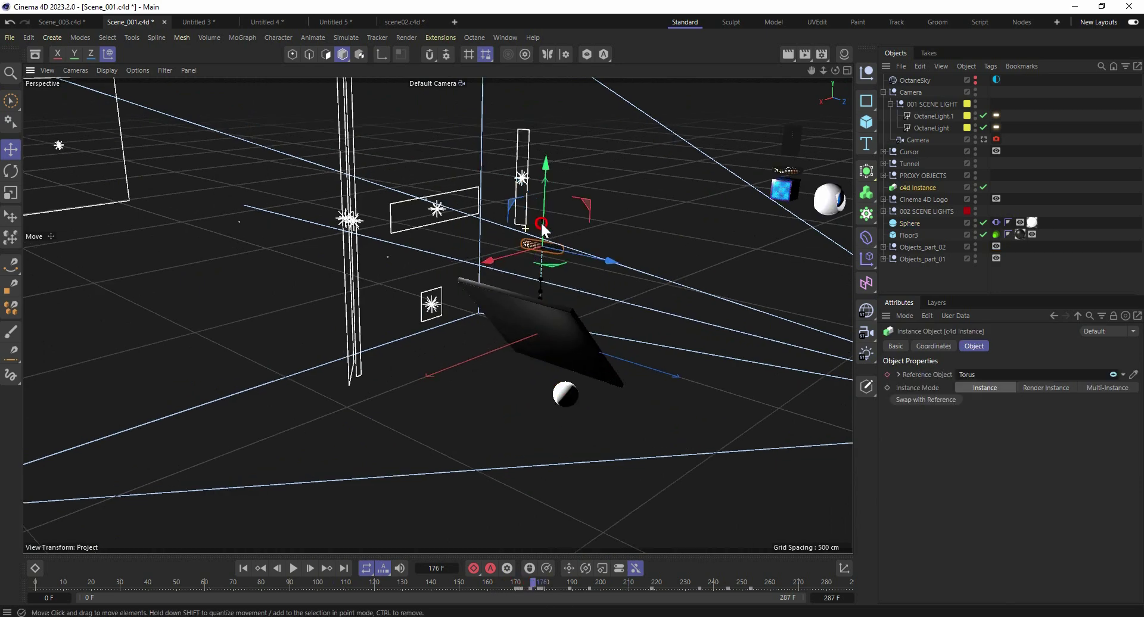
{"action": "left_click_drag", "start_coordinate": [541, 238], "coordinate": [471, 265], "text": "alt"}
{"action": "mouse_move", "coordinate": [527, 578]}
{"action": "left_mouse_down"}
{"action": "mouse_move", "coordinate": [572, 587]}
{"action": "mouse_move", "coordinate": [508, 585]}
{"action": "mouse_move", "coordinate": [547, 587]}
{"action": "left_mouse_up"}
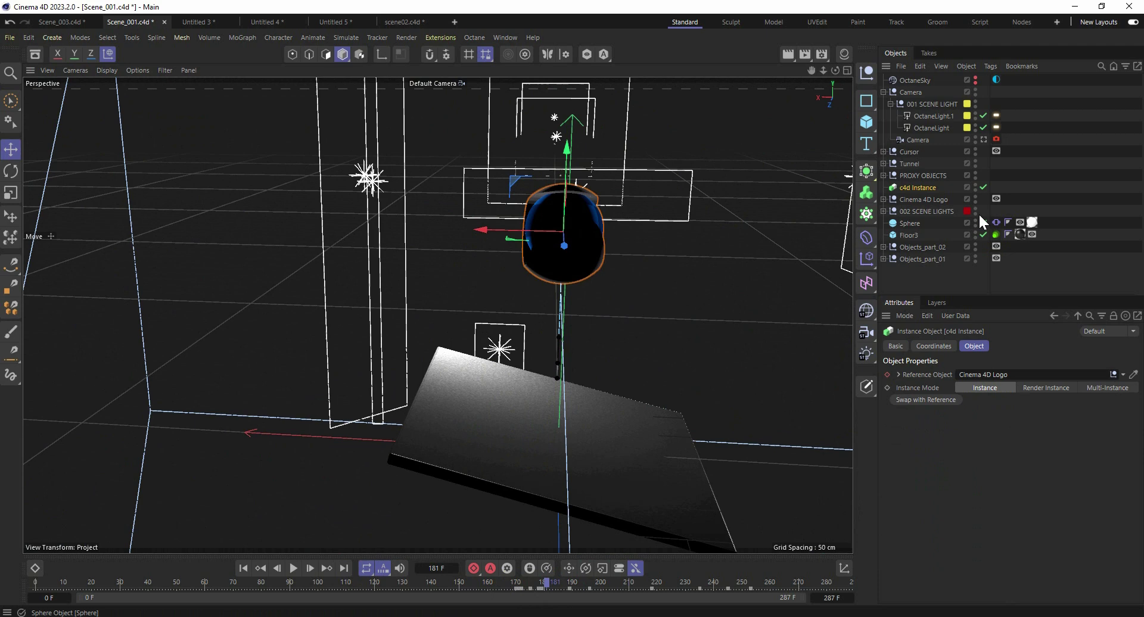
Review the c4d Instance's basic, coordinate and object settings at frame 181 and its coordinates at frame 218
{"action": "left_click", "coordinate": [933, 347]}
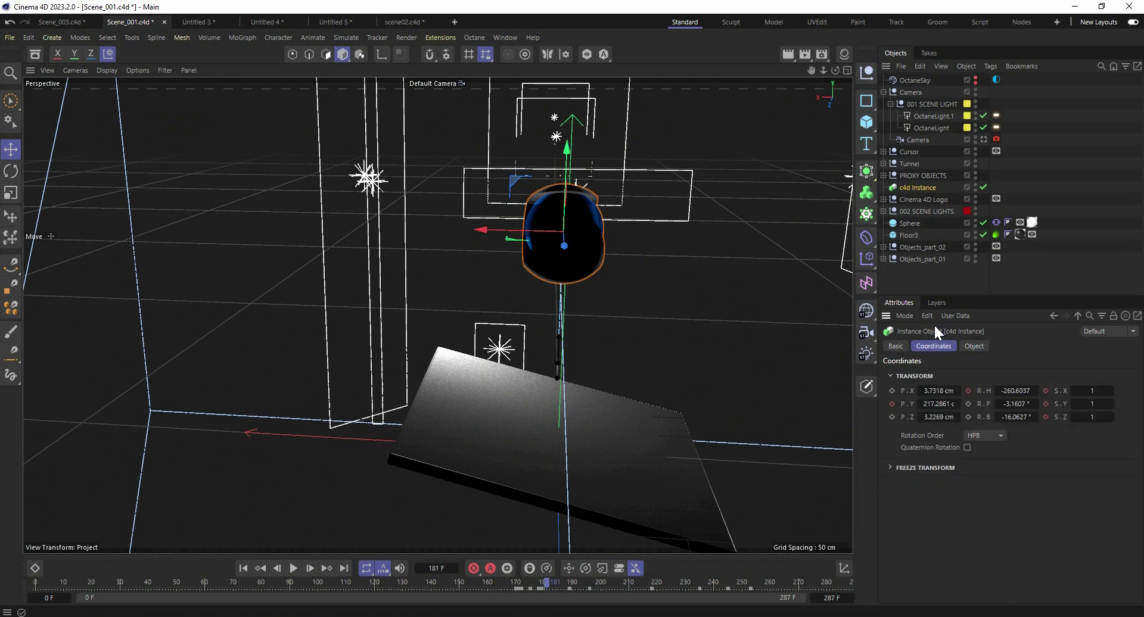
{"action": "left_click", "coordinate": [897, 346]}
{"action": "left_click", "coordinate": [923, 346]}
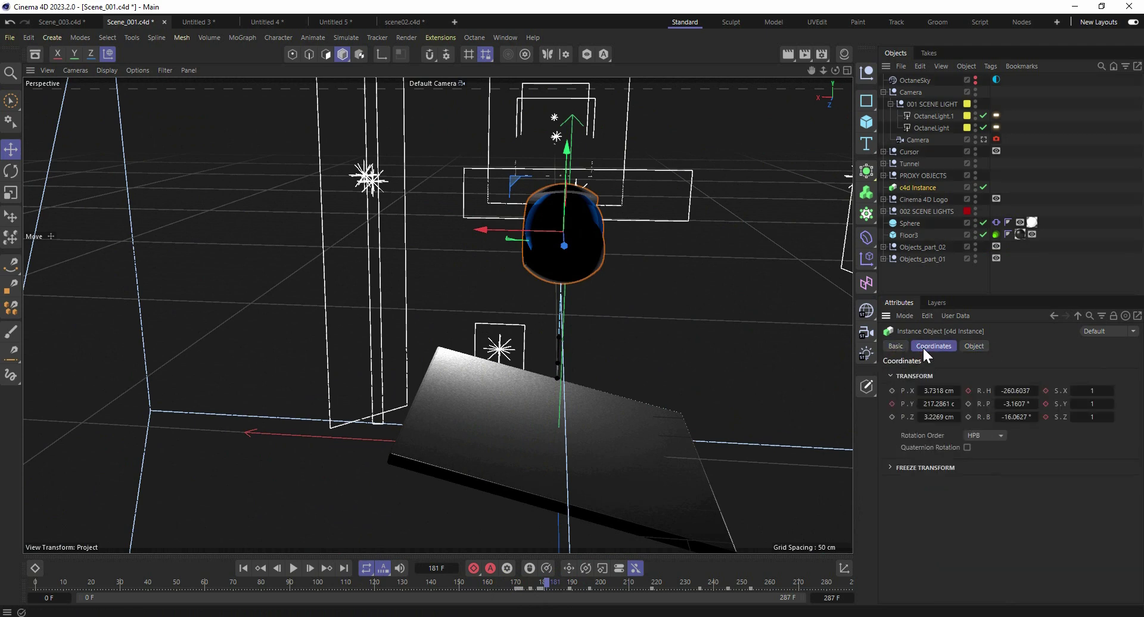
{"action": "left_click", "coordinate": [971, 346]}
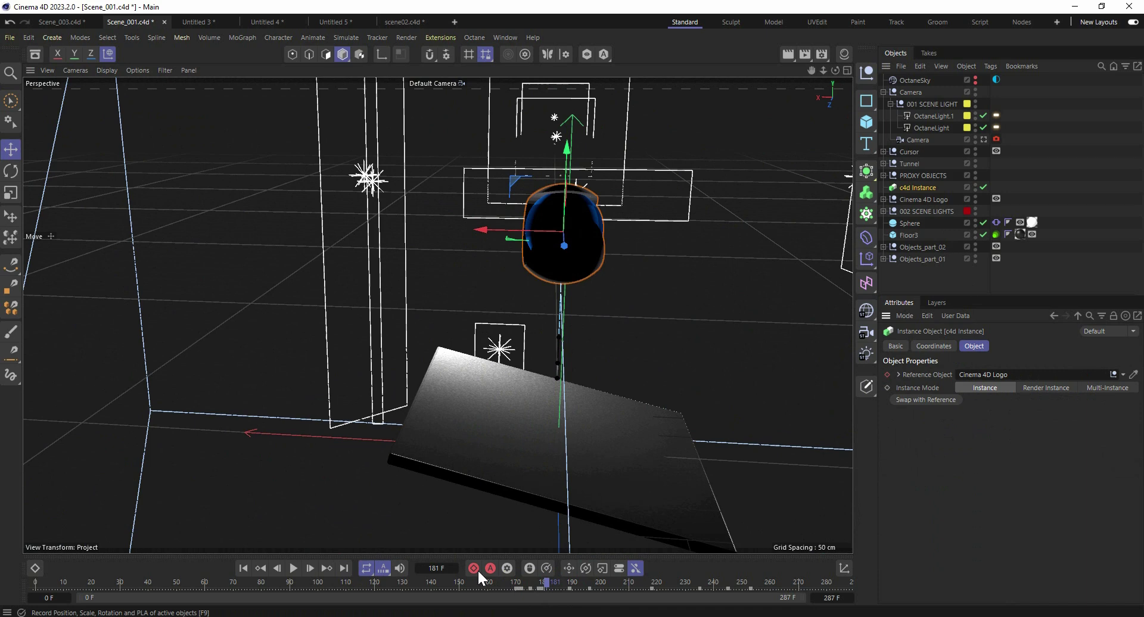
{"action": "left_click_drag", "start_coordinate": [546, 587], "coordinate": [652, 582]}
{"action": "left_click", "coordinate": [931, 346]}
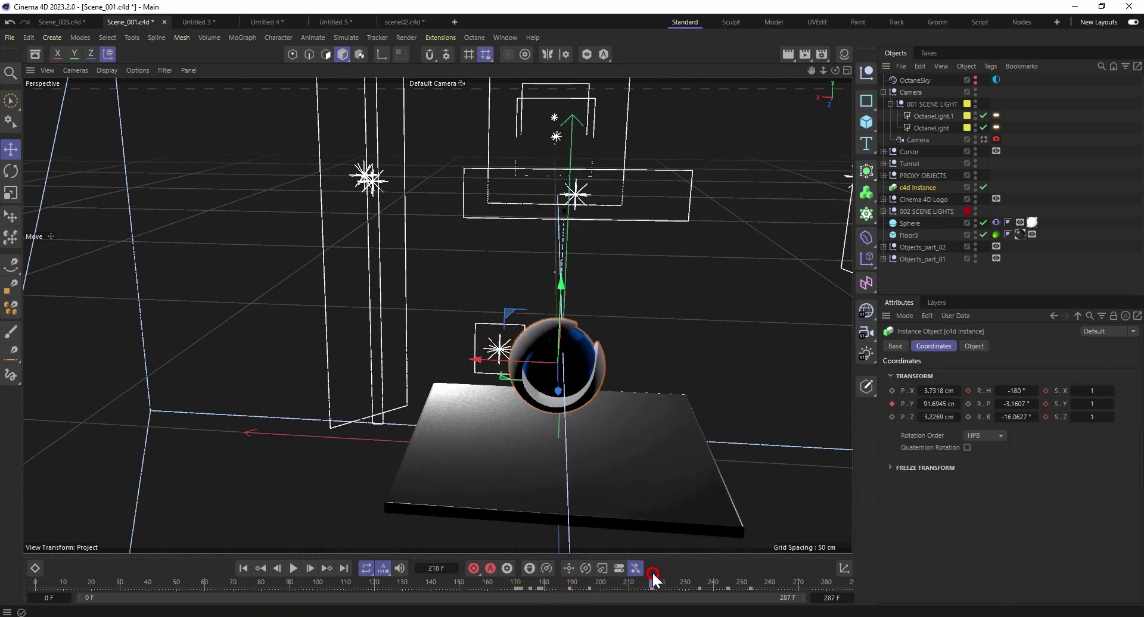
Look through the scene camera and review the closing tunnel animation from frame 218 to frame 287
{"action": "left_click", "coordinate": [984, 140]}
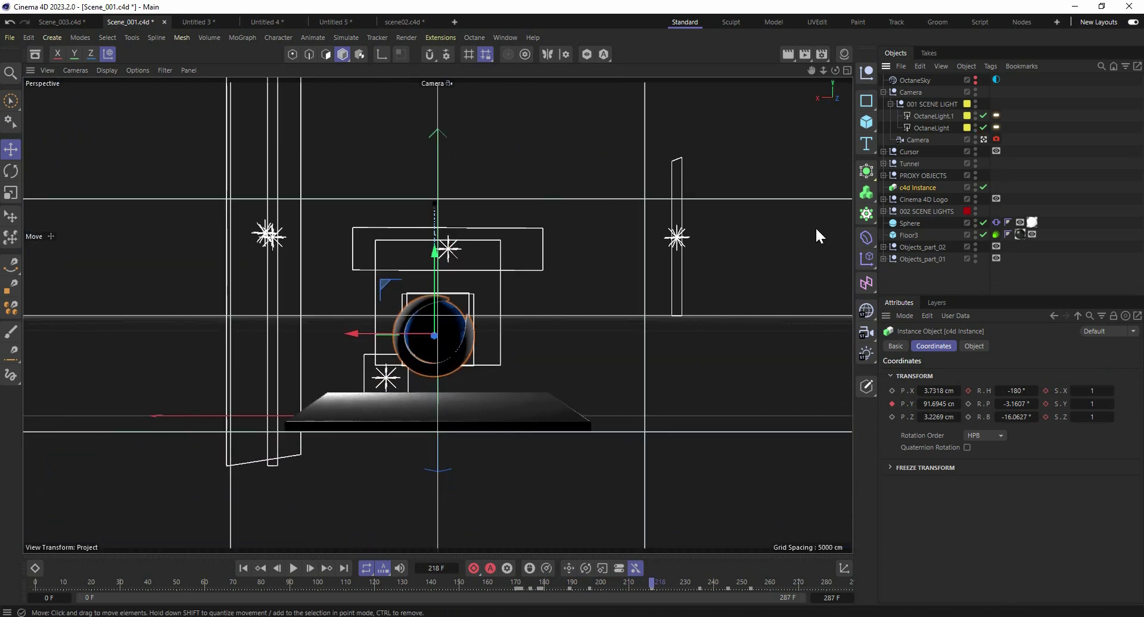
{"action": "left_click", "coordinate": [293, 568]}
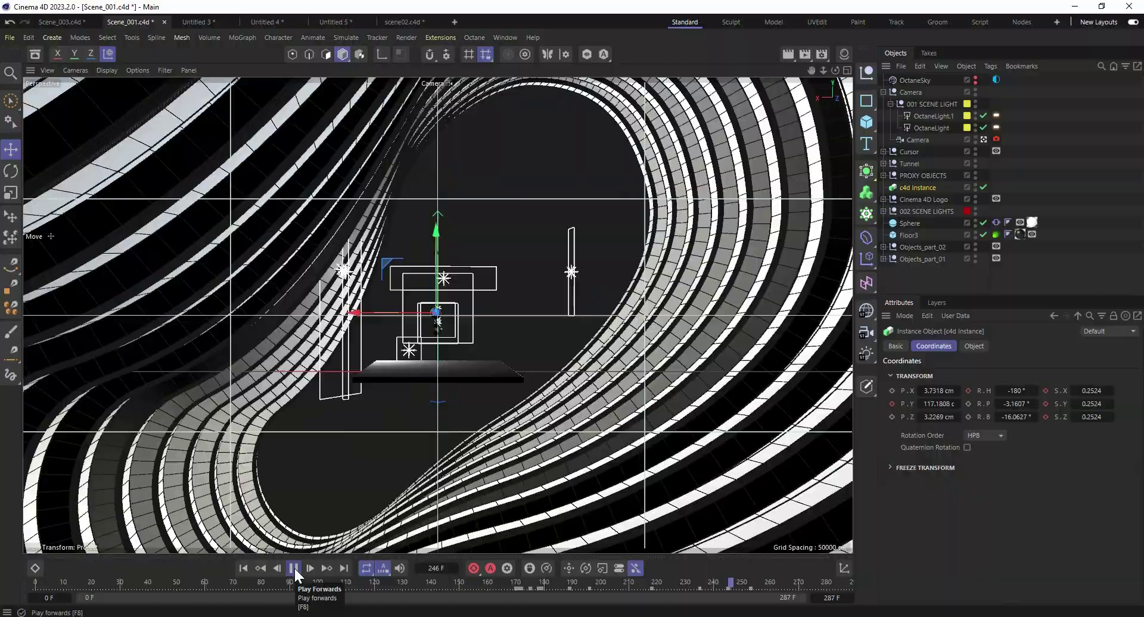
{"action": "left_click", "coordinate": [293, 568]}
{"action": "left_click_drag", "start_coordinate": [822, 587], "coordinate": [876, 590]}
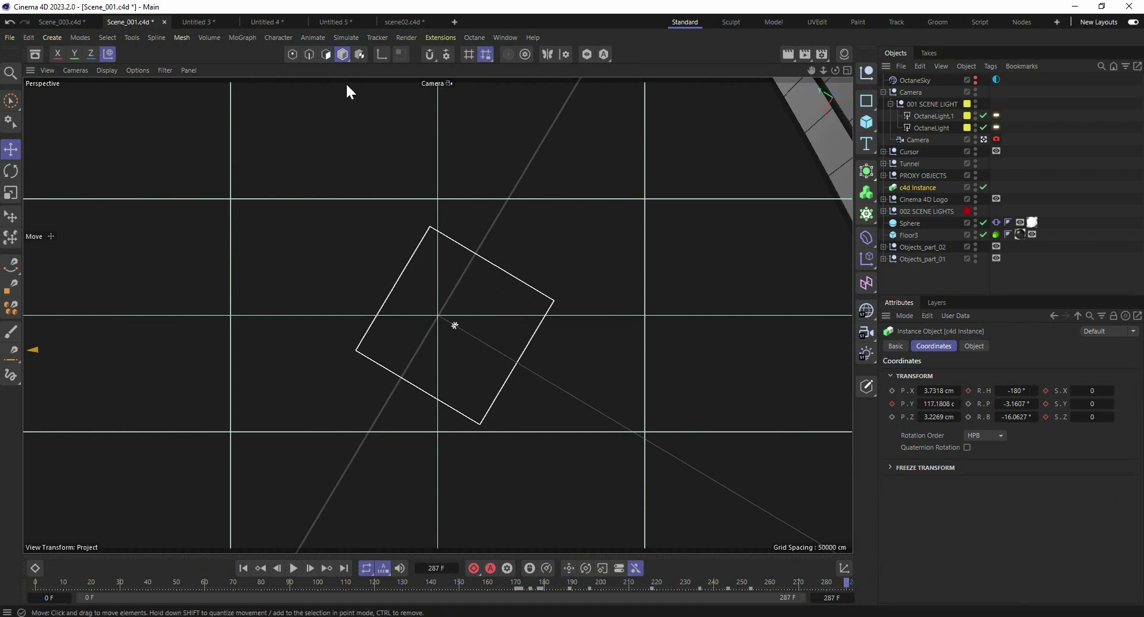
{"action": "left_click_drag", "start_coordinate": [782, 576], "coordinate": [748, 572]}
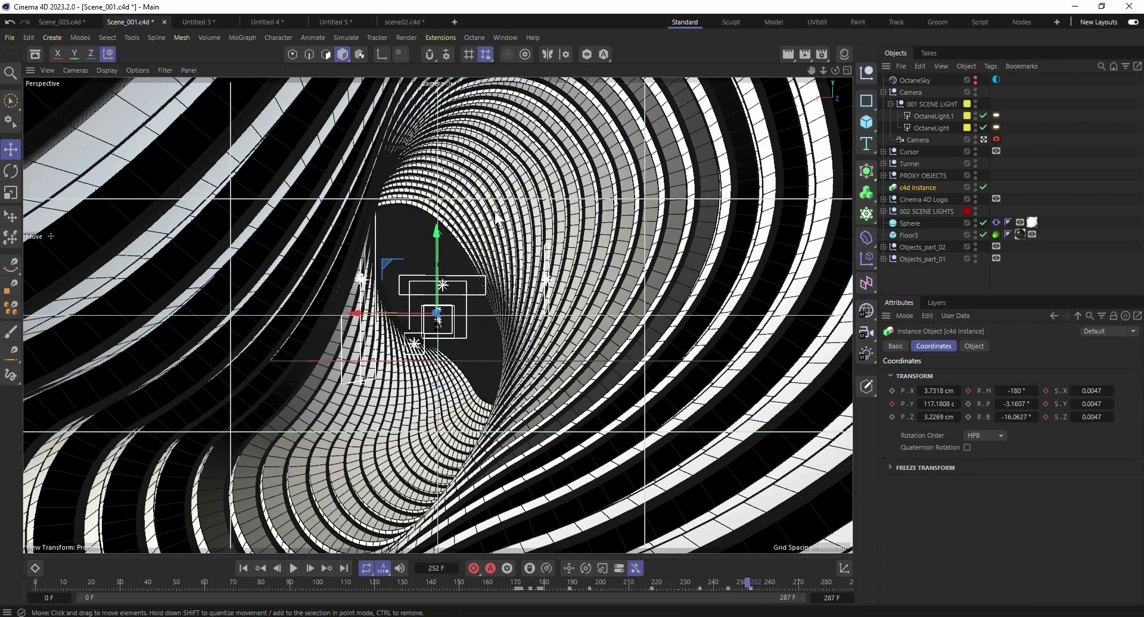
In the Untitled 4 project, disable the Tunnel cloner while keeping both child sweeps enabled, and inspect the single ring
{"action": "left_click", "coordinate": [206, 24]}
{"action": "left_click", "coordinate": [276, 27]}
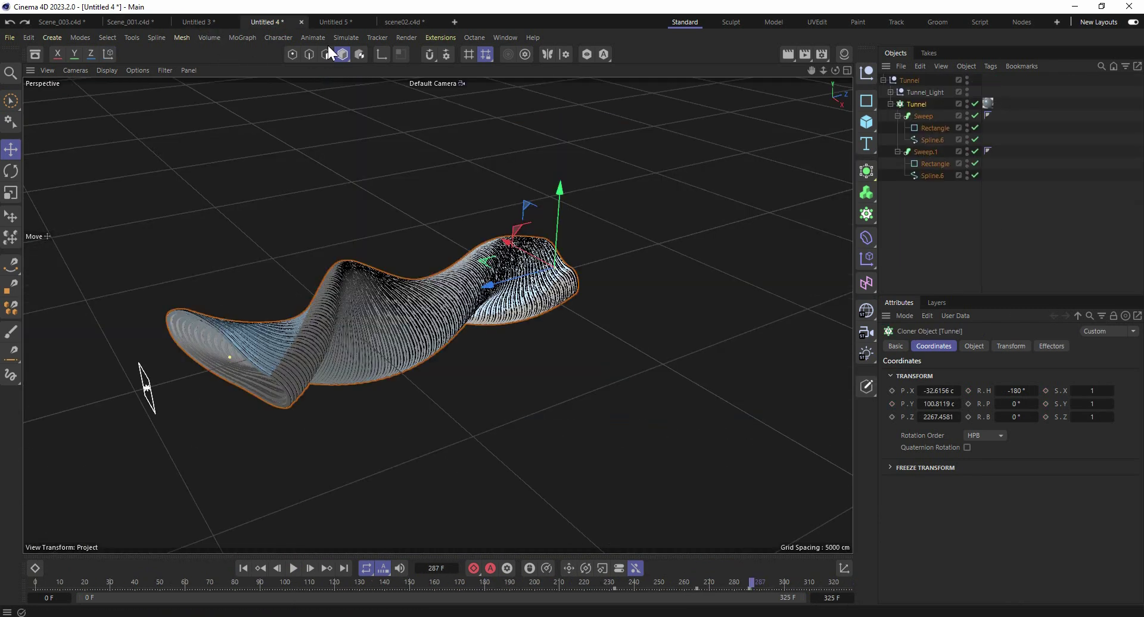
{"action": "left_click_drag", "start_coordinate": [975, 104], "coordinate": [975, 163]}
{"action": "scroll", "coordinate": [543, 227], "scroll_direction": "up", "scroll_amount": 2}
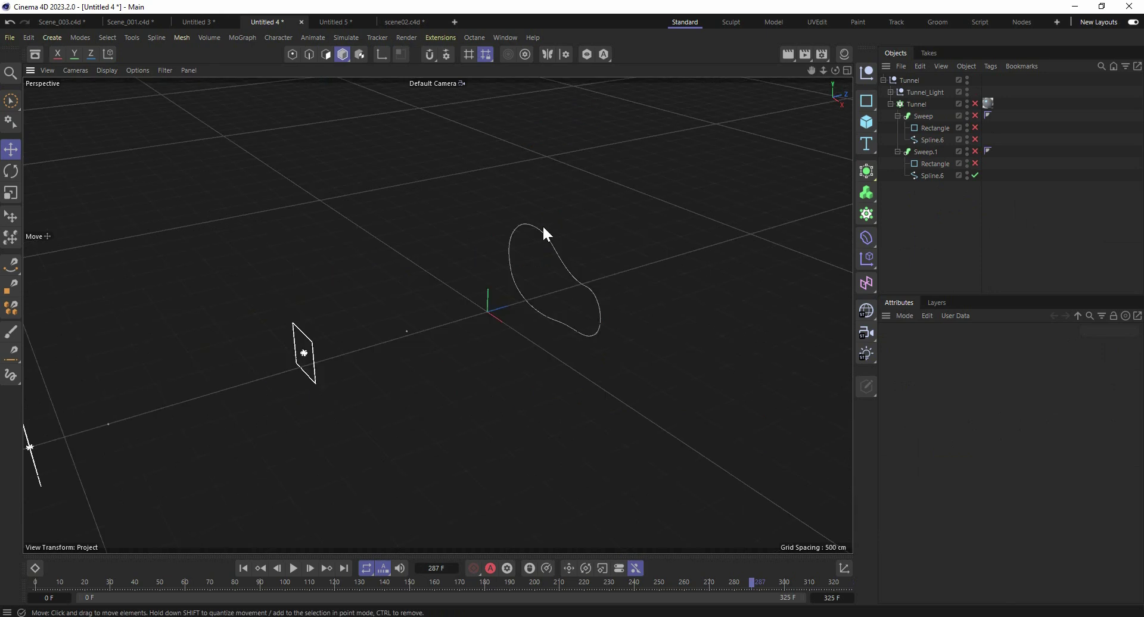
{"action": "left_click", "coordinate": [975, 163]}
{"action": "left_click_drag", "start_coordinate": [976, 151], "coordinate": [976, 116]}
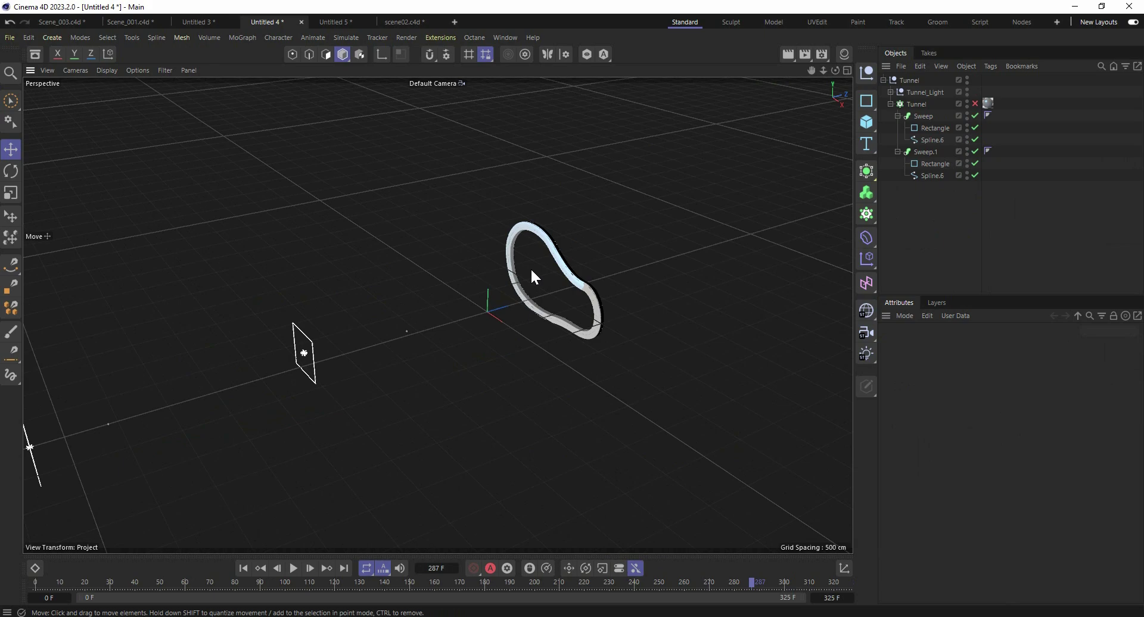
{"action": "scroll", "coordinate": [531, 276], "scroll_direction": "up", "scroll_amount": 5}
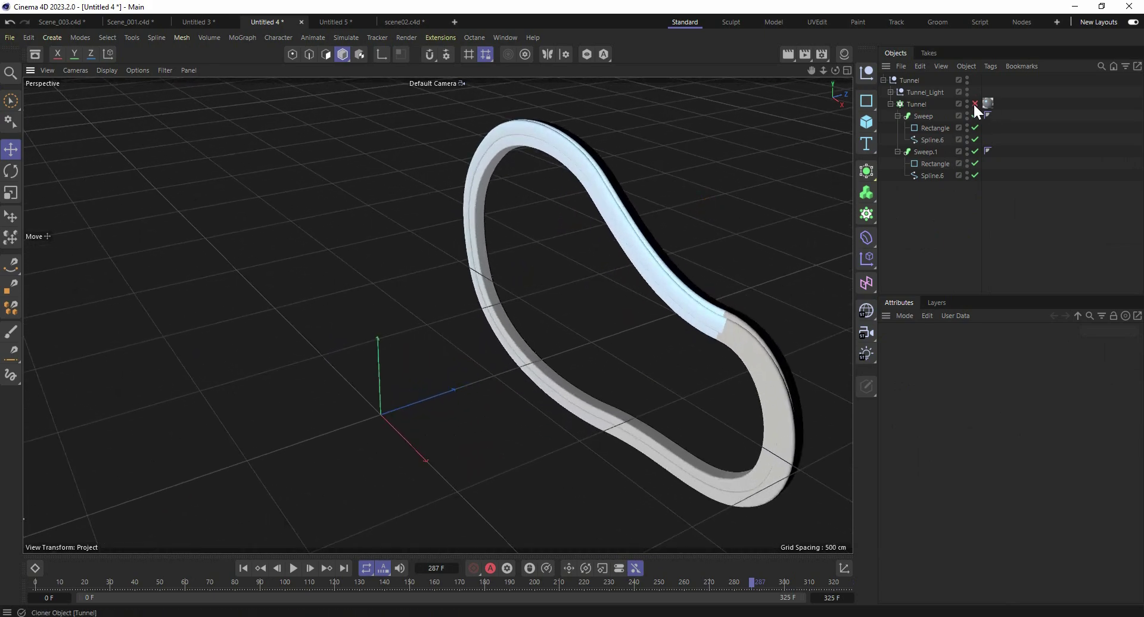
Re-enable the Tunnel cloner and examine its object settings and the Tunnel_Light group
{"action": "left_click", "coordinate": [976, 104]}
{"action": "left_click", "coordinate": [621, 234]}
{"action": "left_click", "coordinate": [973, 346]}
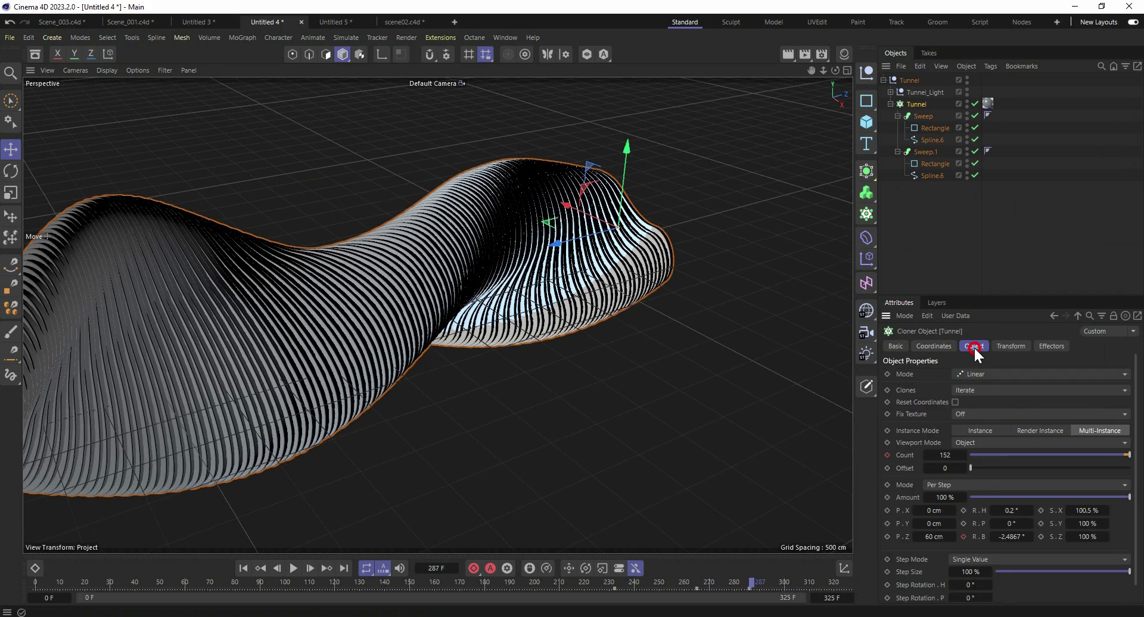
{"action": "left_click_drag", "start_coordinate": [921, 461], "coordinate": [1007, 530]}
{"action": "left_click", "coordinate": [912, 93]}
{"action": "left_click", "coordinate": [890, 92]}
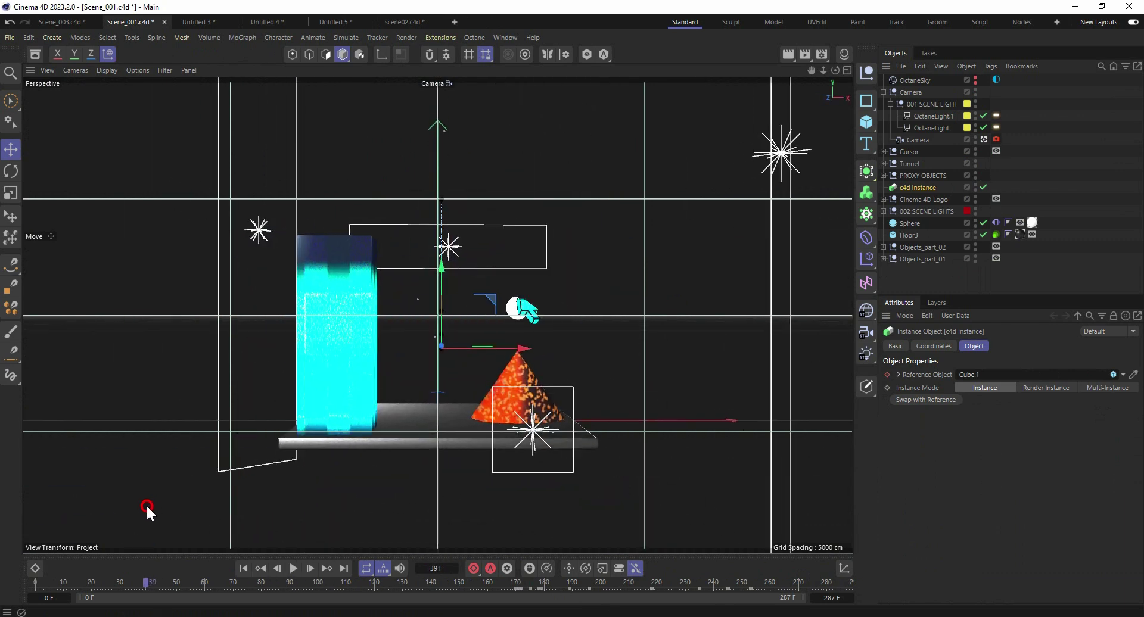
In Scene_001 at frame 39, inspect the transmission gradient and roughness of the tall cube's specular Octane material
{"action": "left_click", "coordinate": [335, 319]}
{"action": "left_click", "coordinate": [845, 54]}
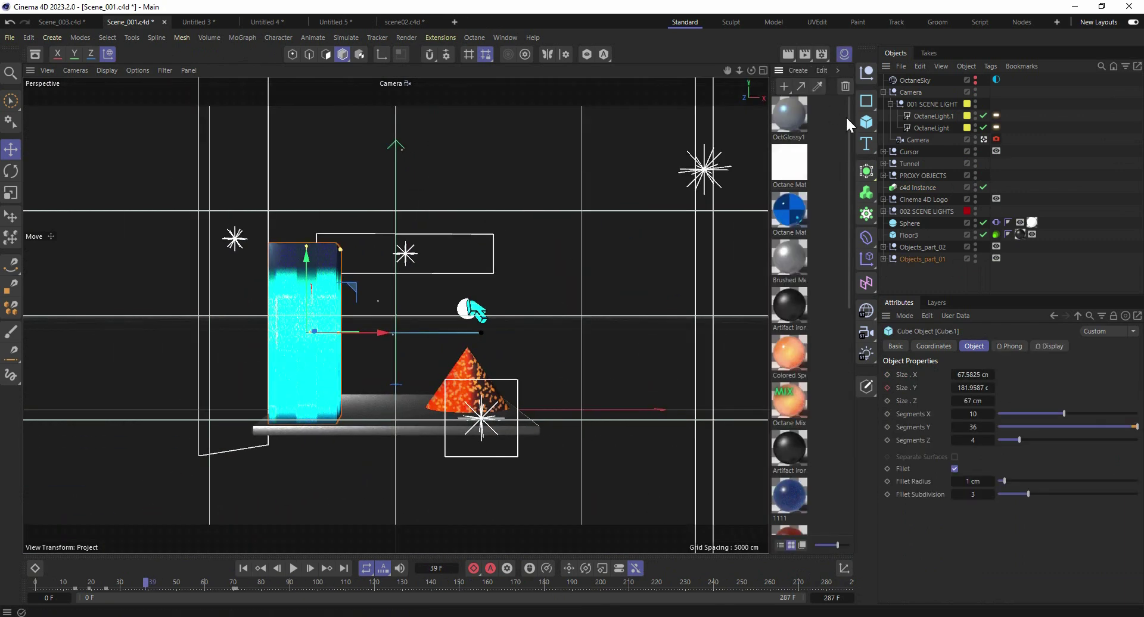
{"action": "double_click", "coordinate": [798, 212]}
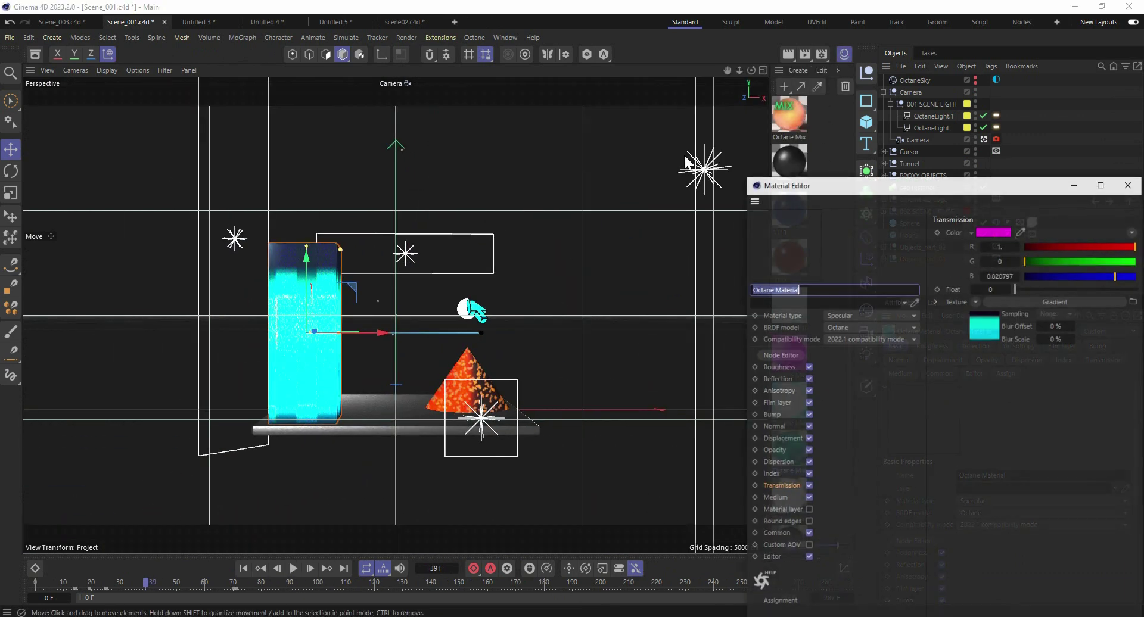
{"action": "left_click_drag", "start_coordinate": [802, 189], "coordinate": [642, 126]}
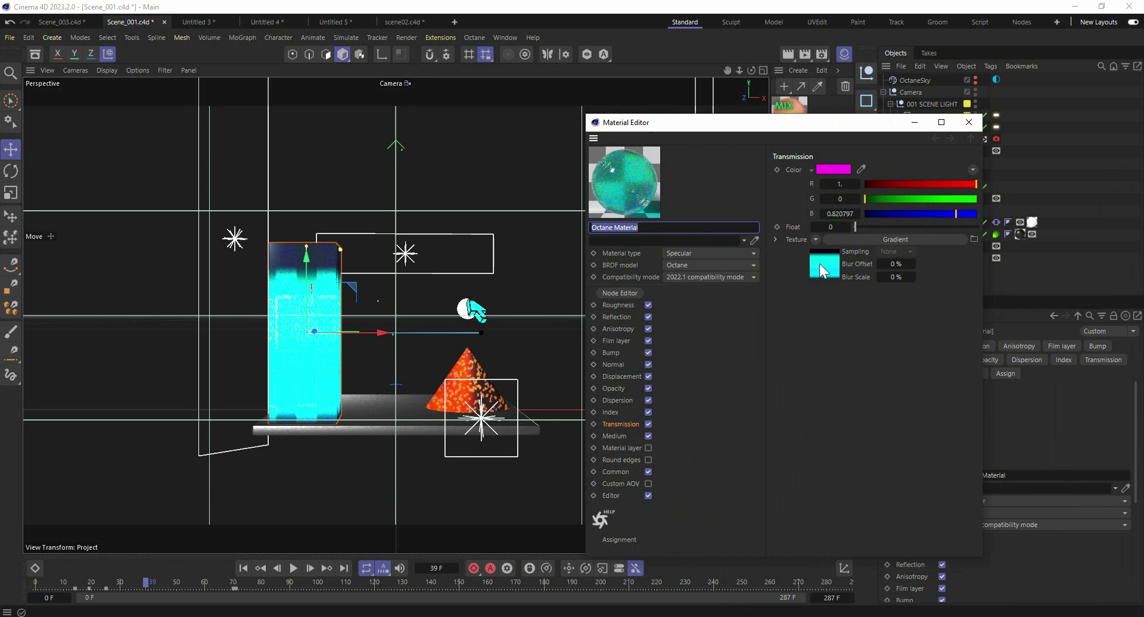
{"action": "left_click", "coordinate": [618, 305]}
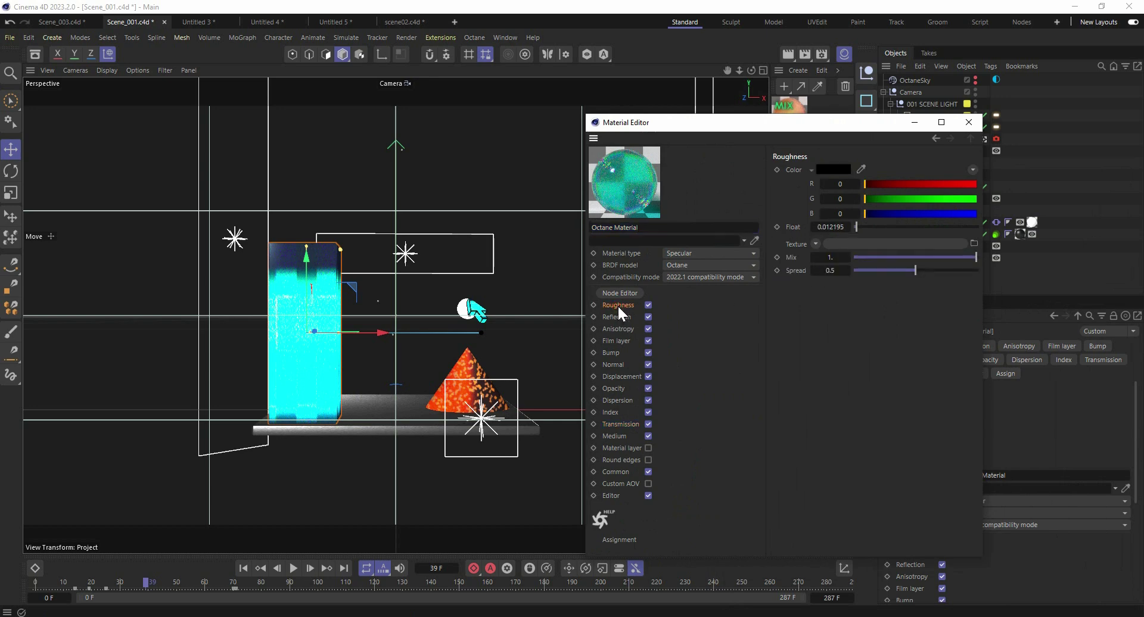
{"action": "left_click", "coordinate": [981, 123]}
Check the scene light OctaneLight.1, then inspect the shared light settings of the three enabled Tunnel_Light lights at frame 127
{"action": "left_click", "coordinate": [406, 254]}
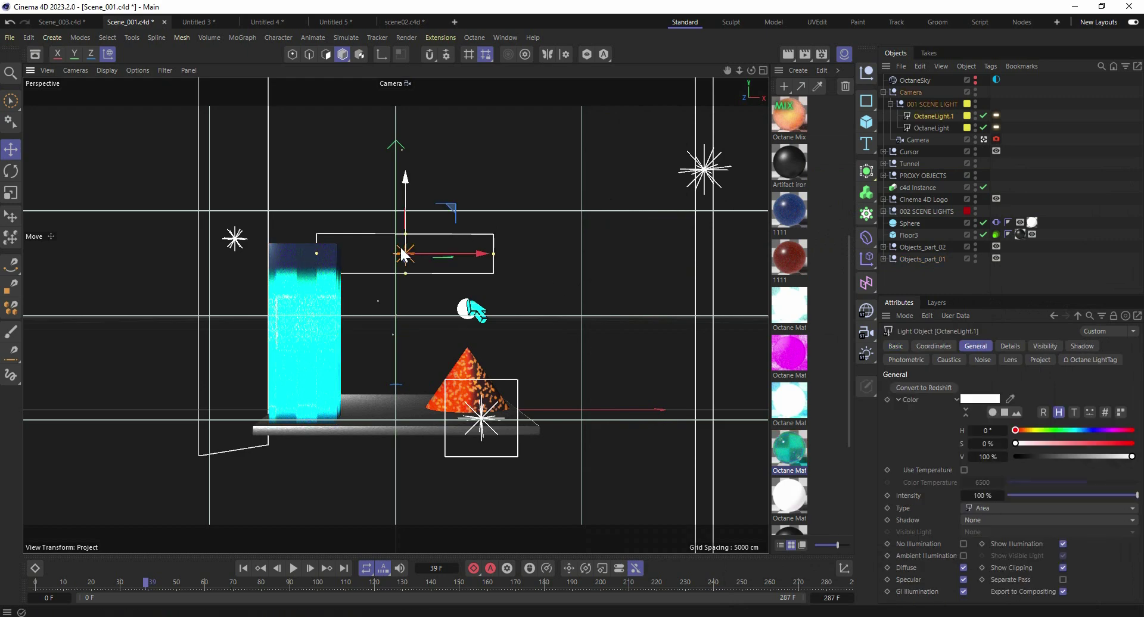
{"action": "left_click_drag", "start_coordinate": [499, 577], "coordinate": [394, 581]}
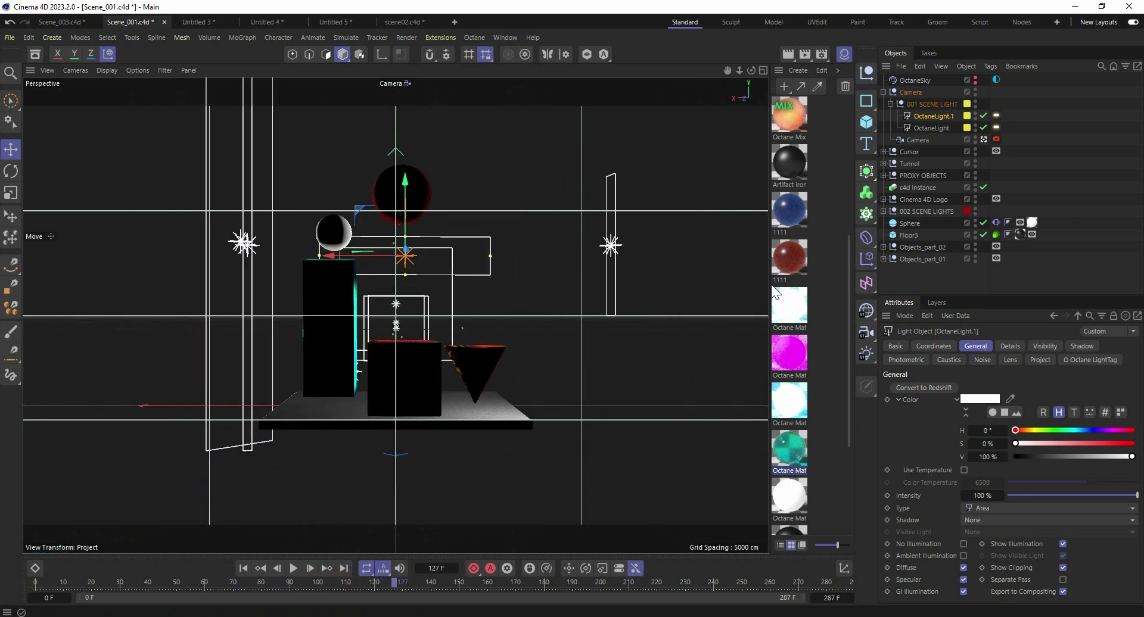
{"action": "left_click", "coordinate": [884, 92]}
{"action": "left_click", "coordinate": [904, 115]}
{"action": "left_click", "coordinate": [883, 116]}
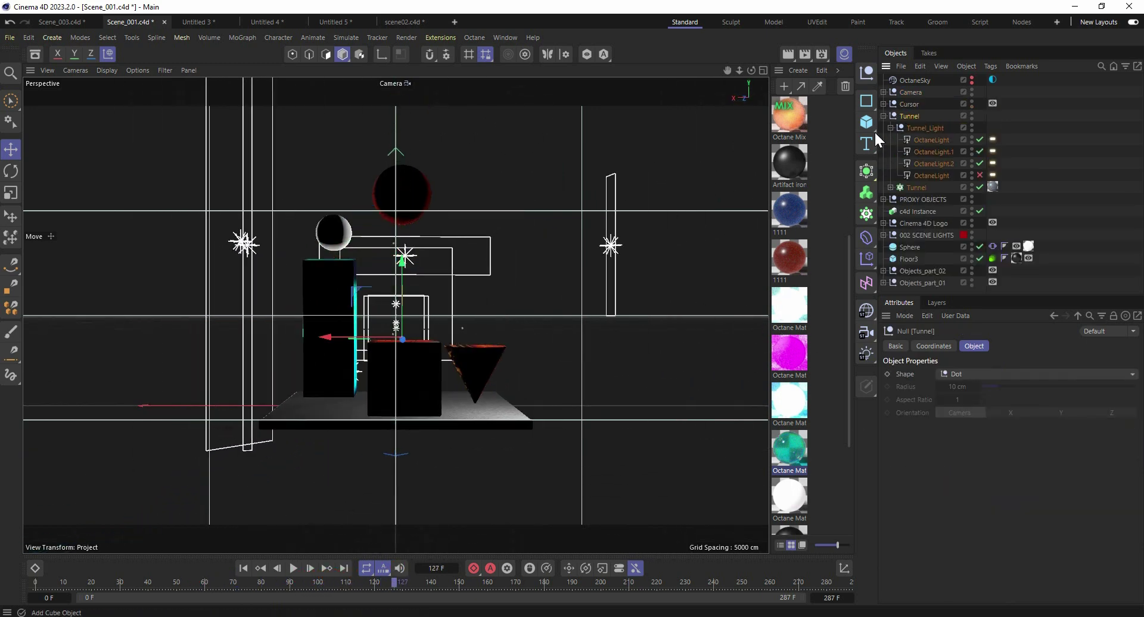
{"action": "left_click", "coordinate": [921, 127]}
{"action": "left_click", "coordinate": [919, 152]}
{"action": "left_click", "coordinate": [920, 162]}
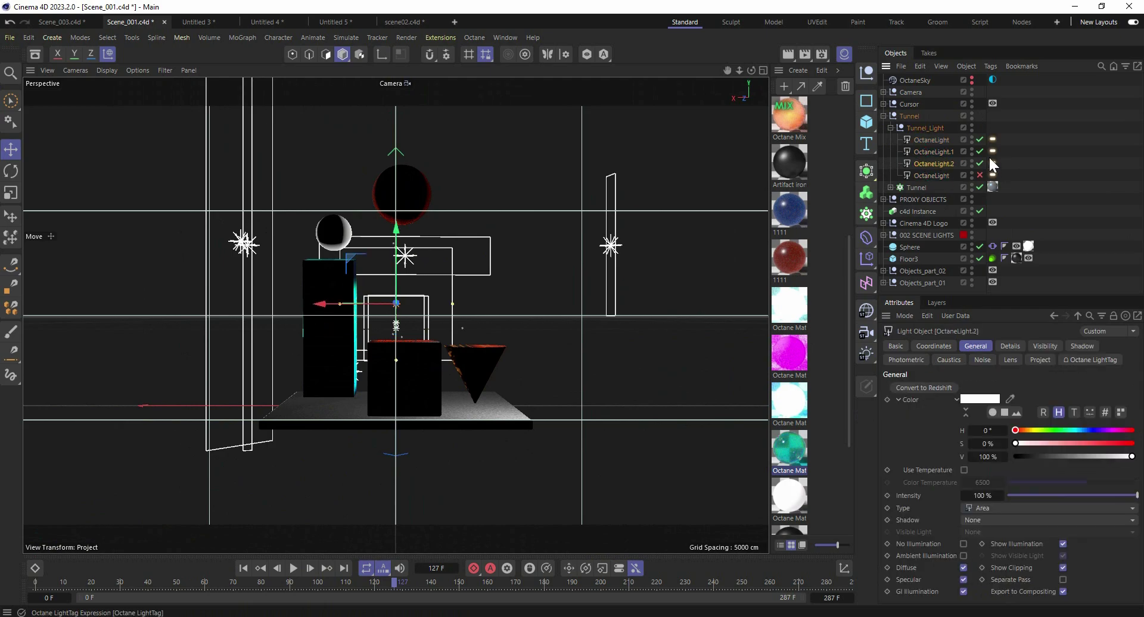
{"action": "left_click_drag", "start_coordinate": [1018, 135], "coordinate": [994, 169]}
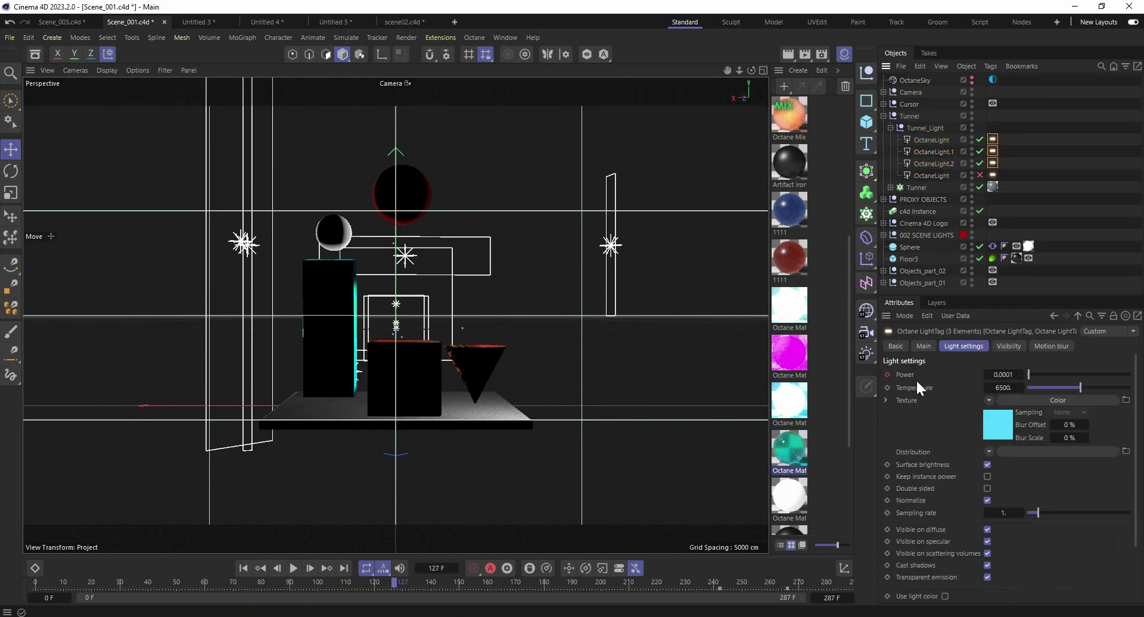
Compare the power and texture colour of the individual Tunnel_Light light tags at frame 251
{"action": "left_click_drag", "start_coordinate": [426, 594], "coordinate": [746, 593]}
{"action": "left_click", "coordinate": [1029, 152]}
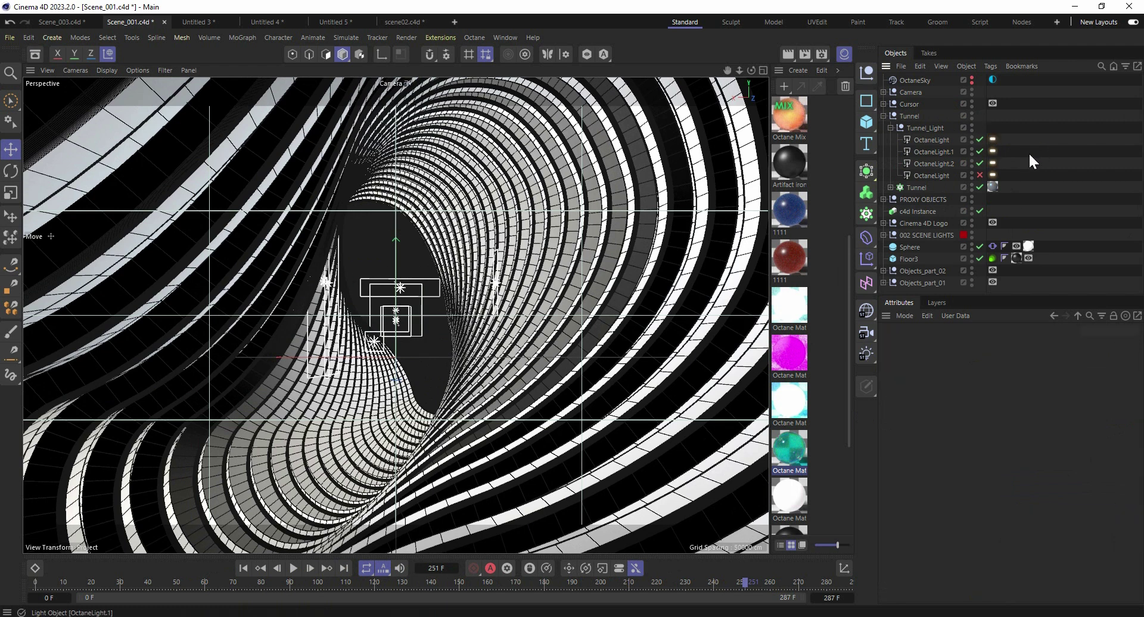
{"action": "left_click", "coordinate": [993, 165]}
{"action": "left_click", "coordinate": [993, 151]}
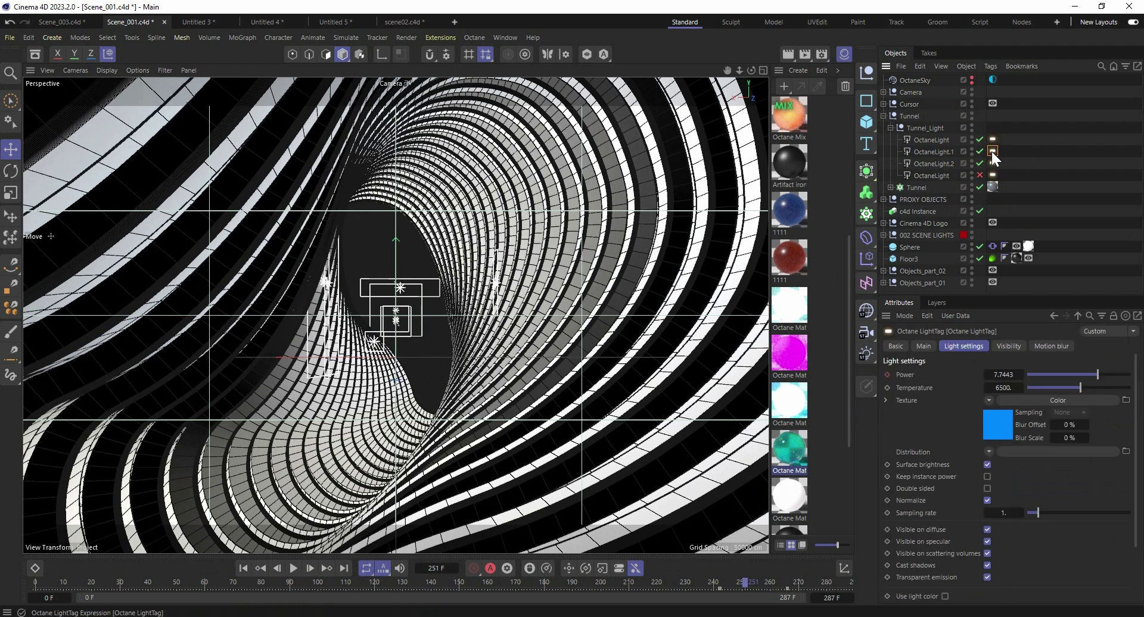
{"action": "left_click", "coordinate": [993, 139]}
{"action": "left_click", "coordinate": [922, 151]}
{"action": "left_click", "coordinate": [924, 163]}
{"action": "left_click", "coordinate": [1020, 157]}
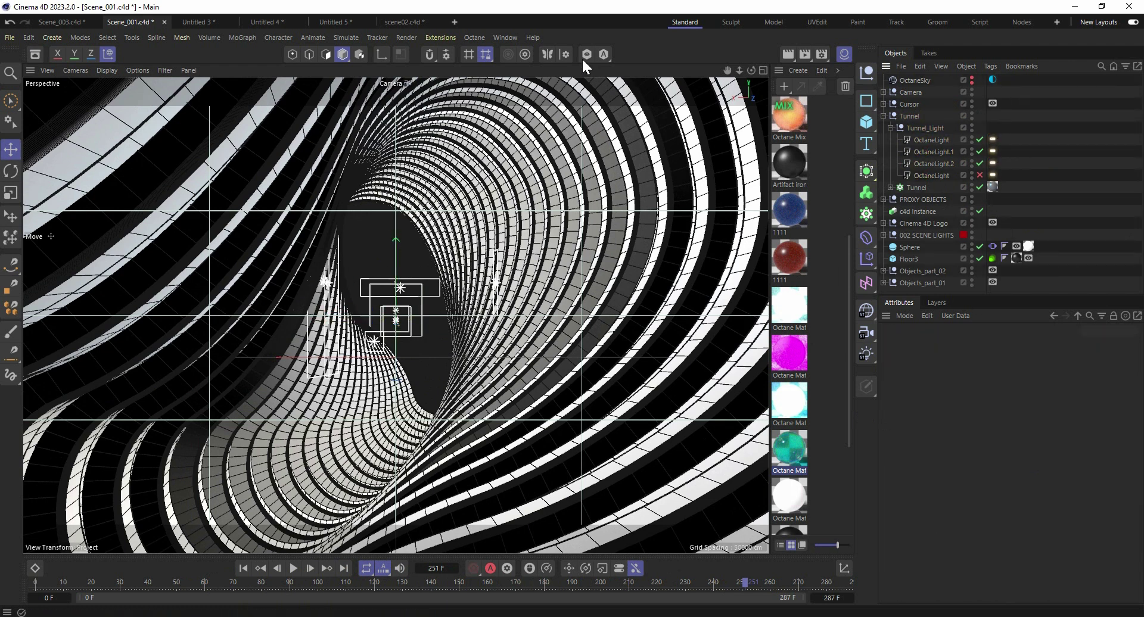
Render the scene in the Octane Live Viewer, reset OctaneSky's visibility, and preview frames 262, 111 and 30
{"action": "left_click", "coordinate": [489, 40]}
{"action": "left_click", "coordinate": [480, 71]}
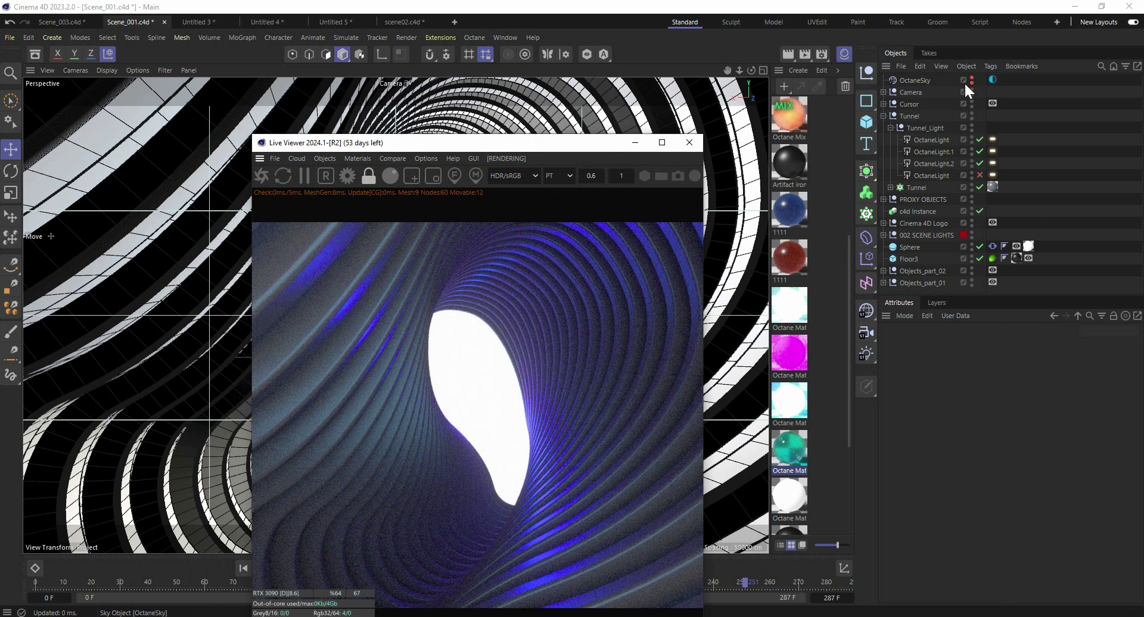
{"action": "left_click_drag", "start_coordinate": [488, 143], "coordinate": [496, 46]}
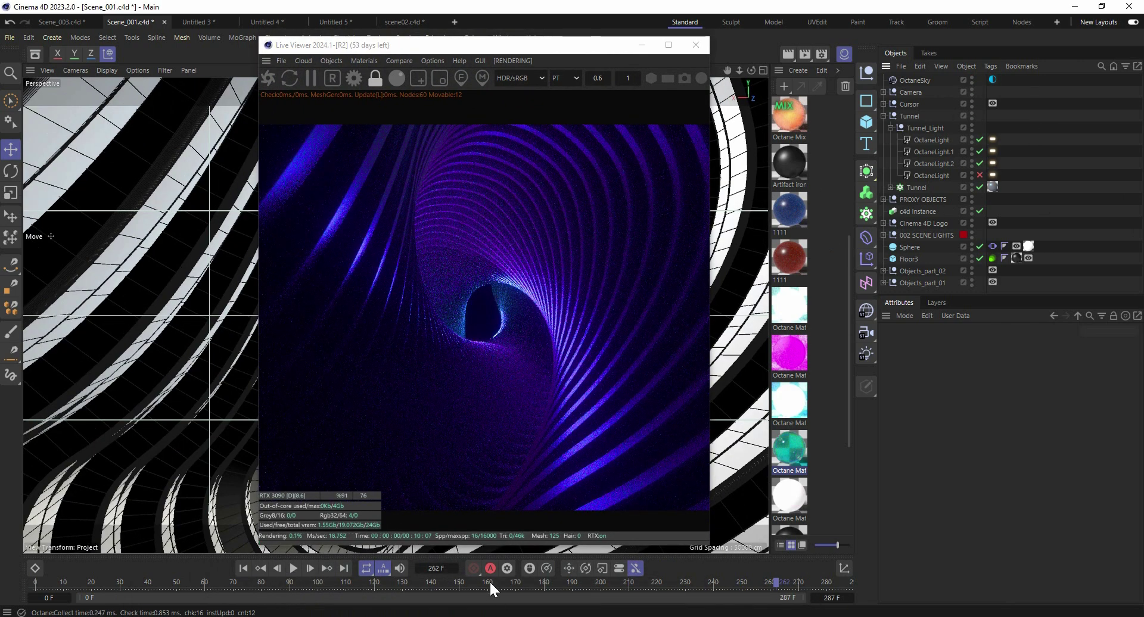
{"action": "left_click", "coordinate": [348, 575]}
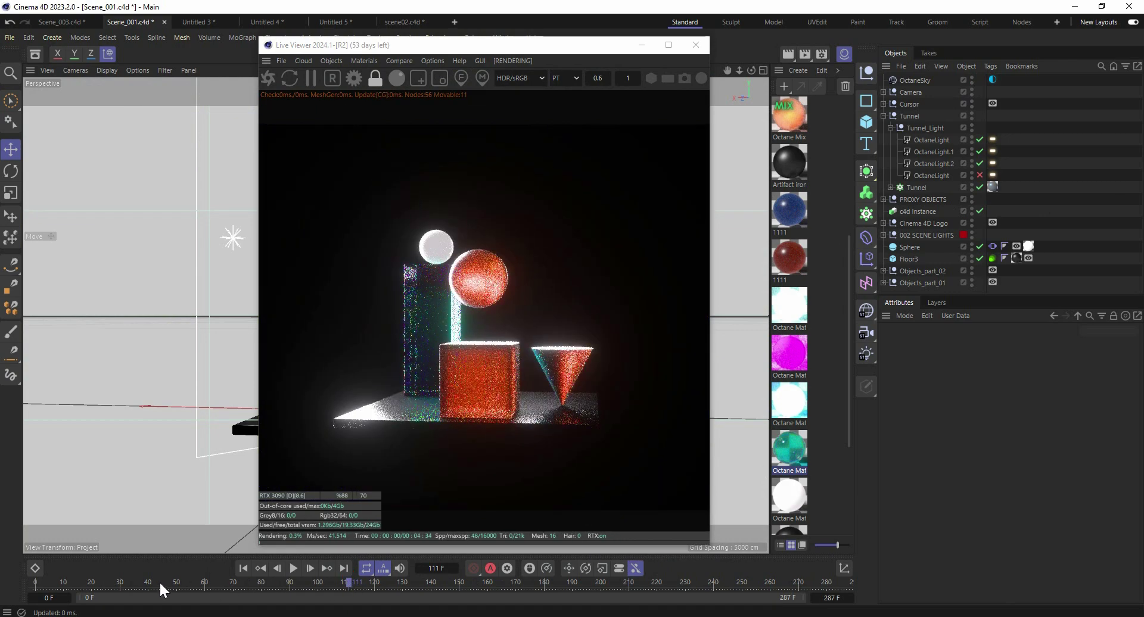
{"action": "left_click", "coordinate": [119, 582]}
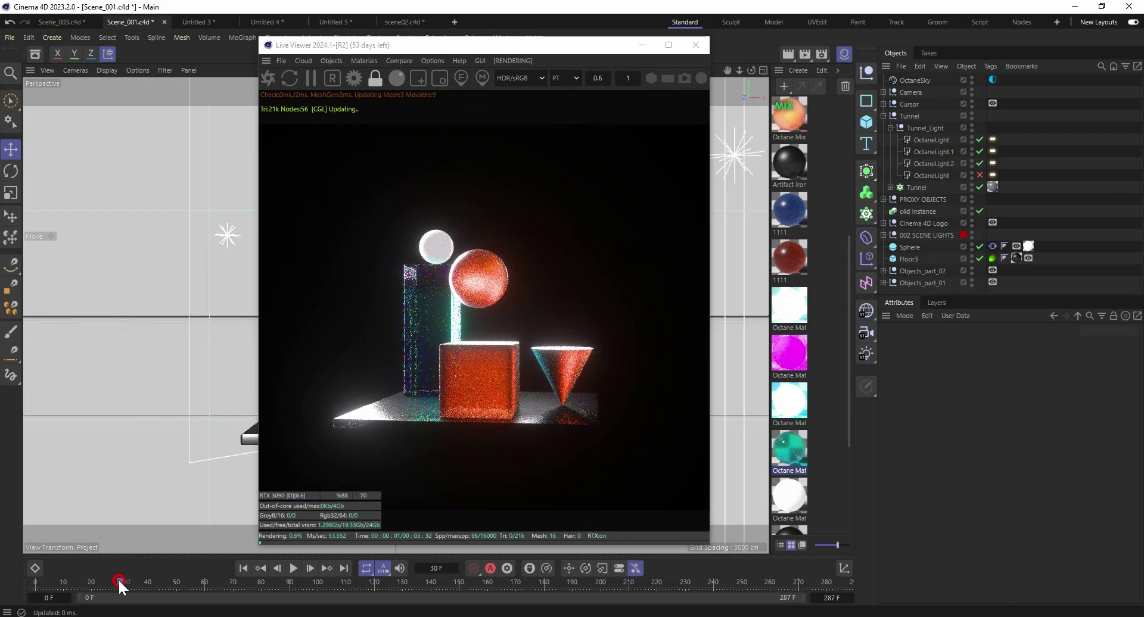
Toggle the lights in 001 SCENE LIGHT off and on to compare their effect on the frame 30 render
{"action": "left_click", "coordinate": [883, 115]}
{"action": "left_click", "coordinate": [884, 92]}
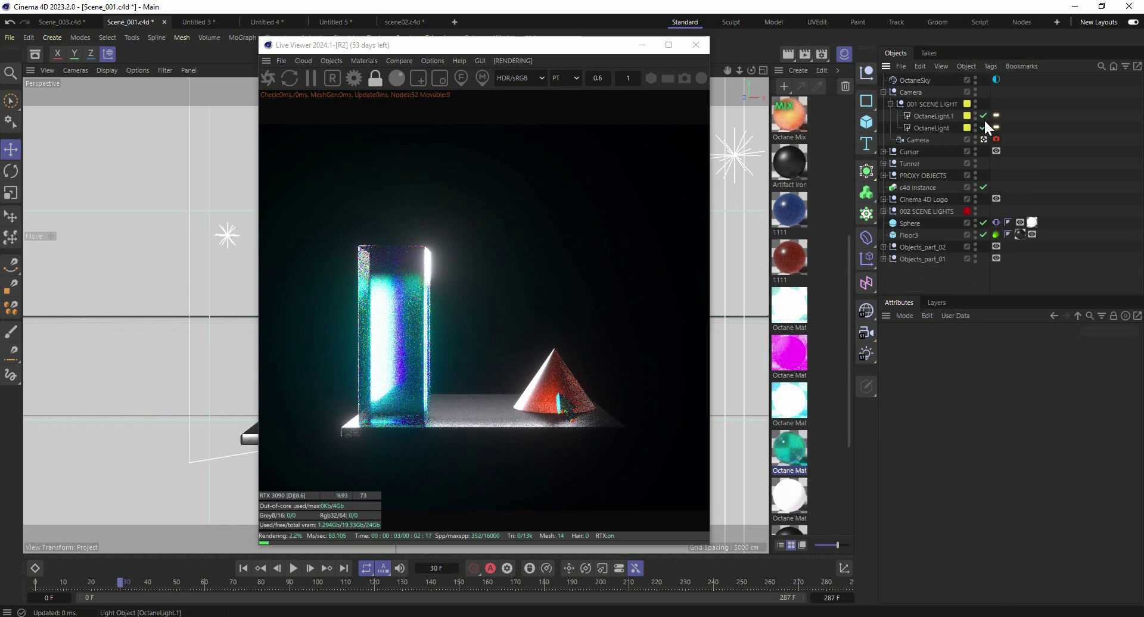
{"action": "left_click", "coordinate": [985, 124]}
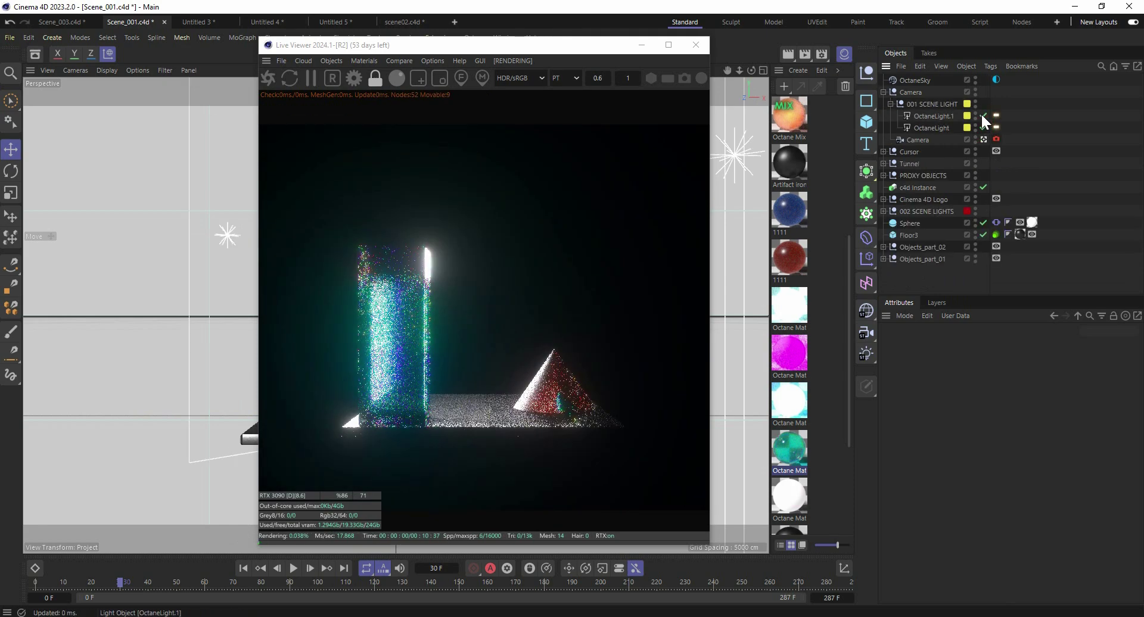
Preview the render at frames 68 and 167, and toggle the 002 SCENE LIGHTS lights to compare their effect
{"action": "left_click", "coordinate": [228, 584]}
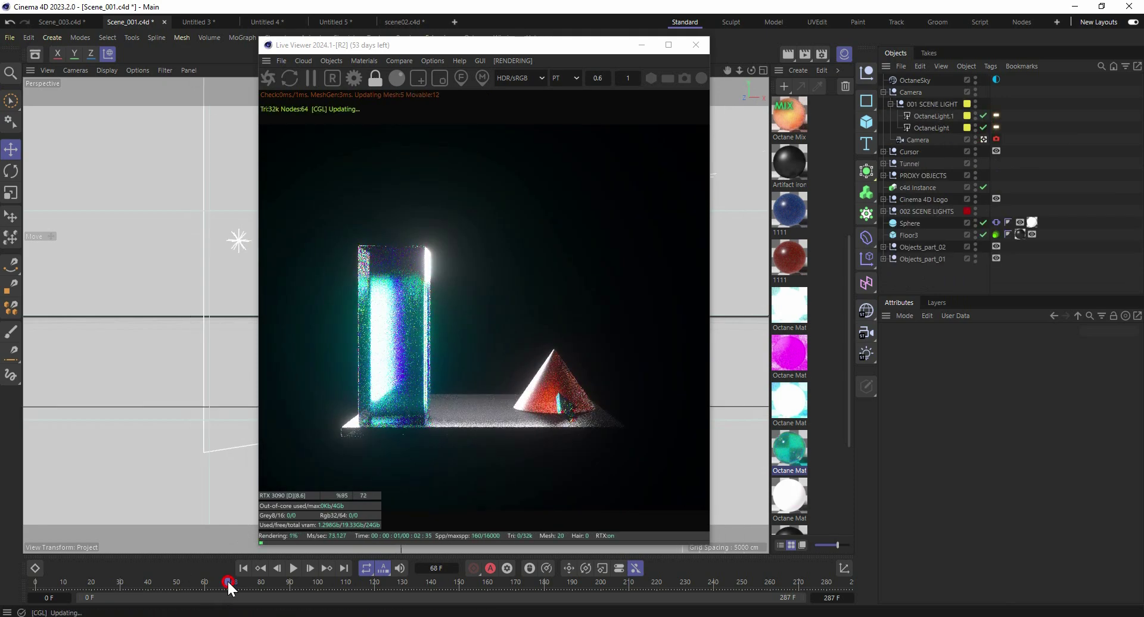
{"action": "left_click_drag", "start_coordinate": [229, 583], "coordinate": [508, 586]}
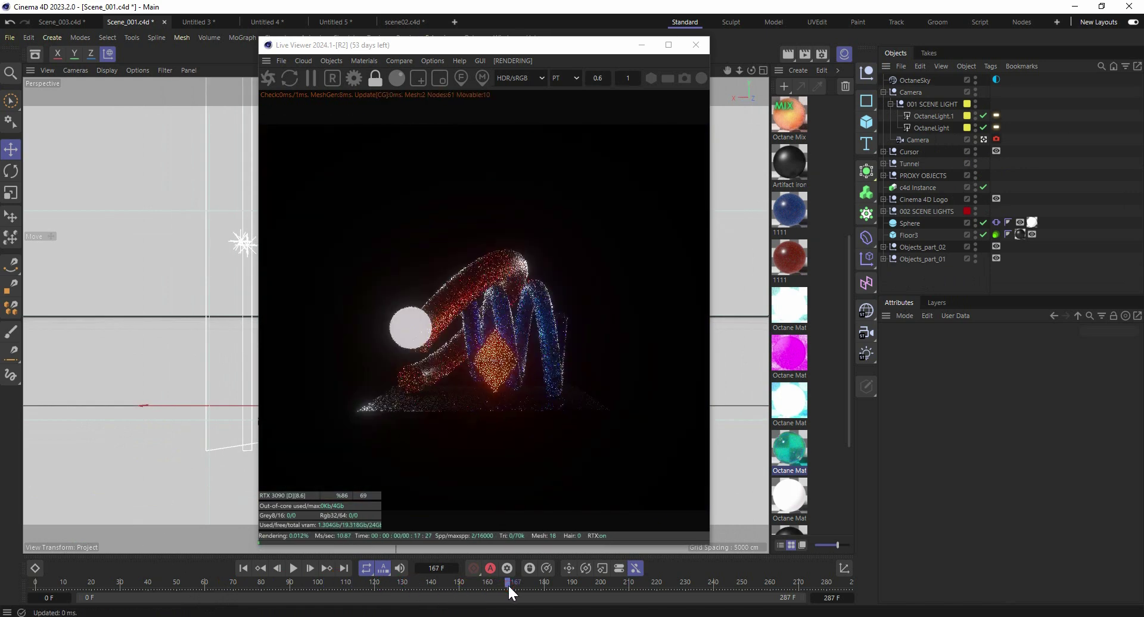
{"action": "left_click", "coordinate": [883, 211]}
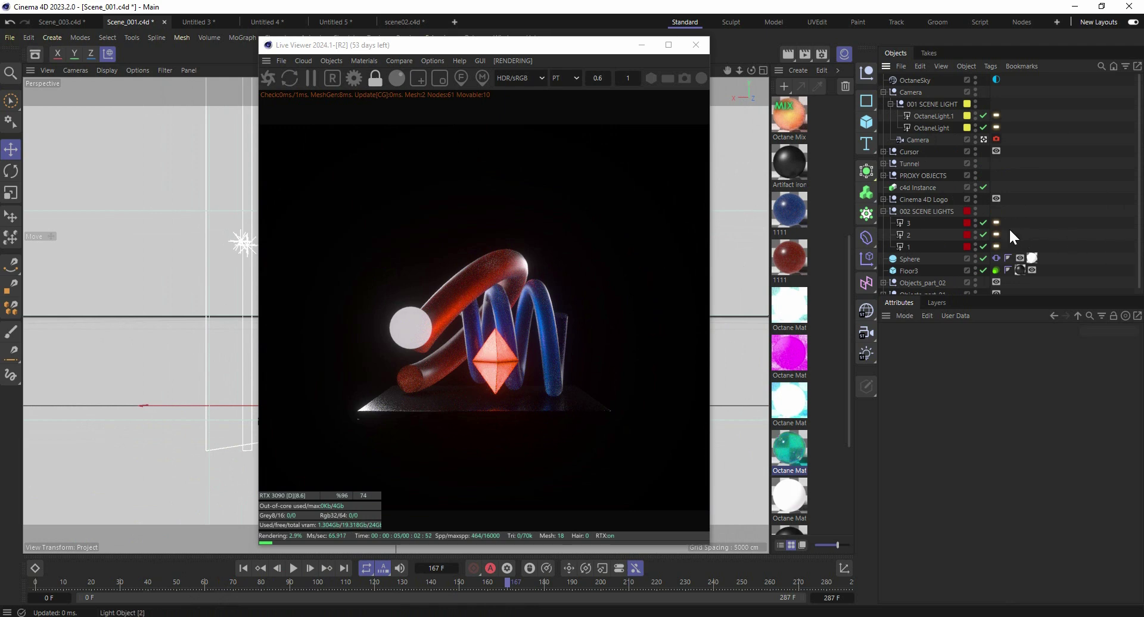
{"action": "mouse_move", "coordinate": [983, 223]}
{"action": "left_mouse_down"}
{"action": "mouse_move", "coordinate": [983, 247]}
{"action": "mouse_move", "coordinate": [982, 221]}
{"action": "left_mouse_up"}
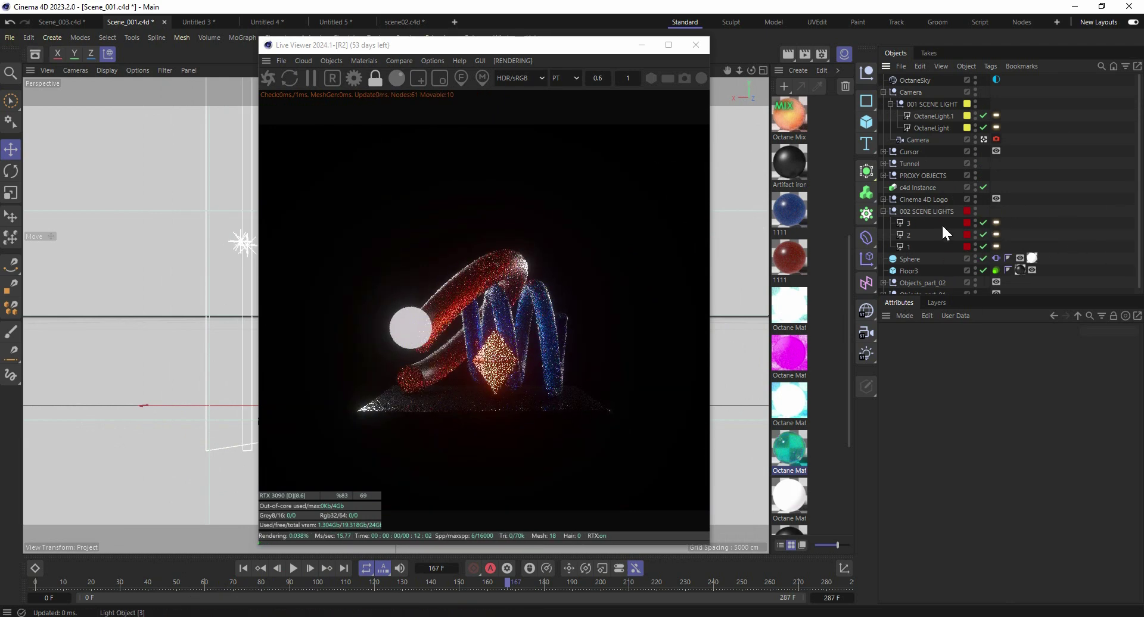
{"action": "left_click", "coordinate": [883, 211]}
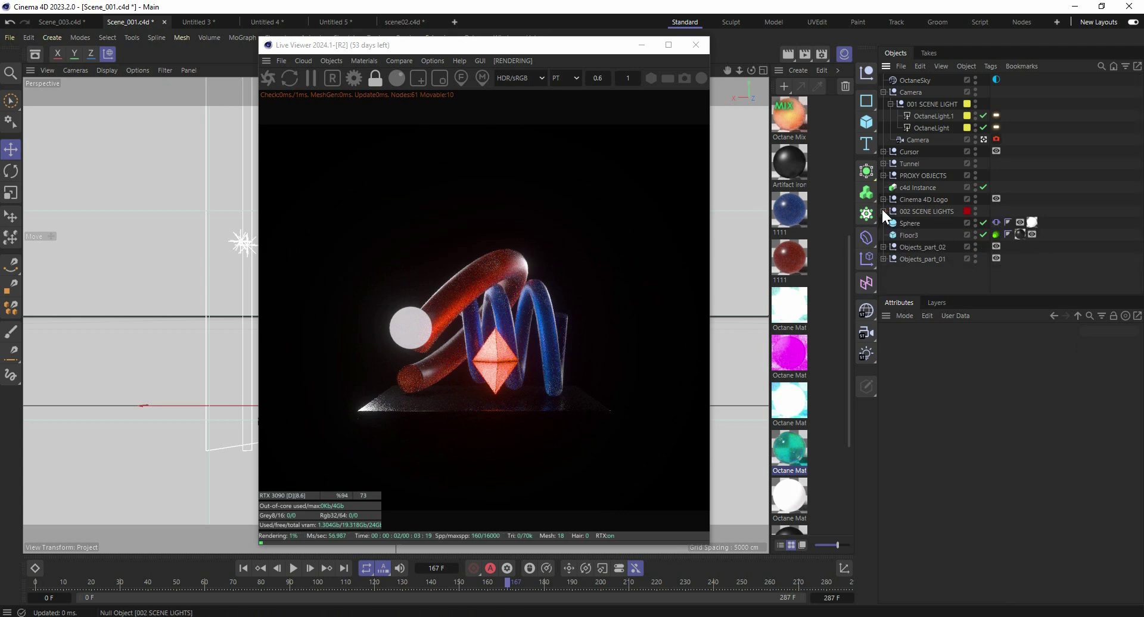
Tidy the expanded object groups and examine the post-processing settings of the scene camera's Octane Camera tag
{"action": "left_click", "coordinate": [884, 92]}
{"action": "left_click", "coordinate": [883, 151]}
{"action": "left_click", "coordinate": [884, 151]}
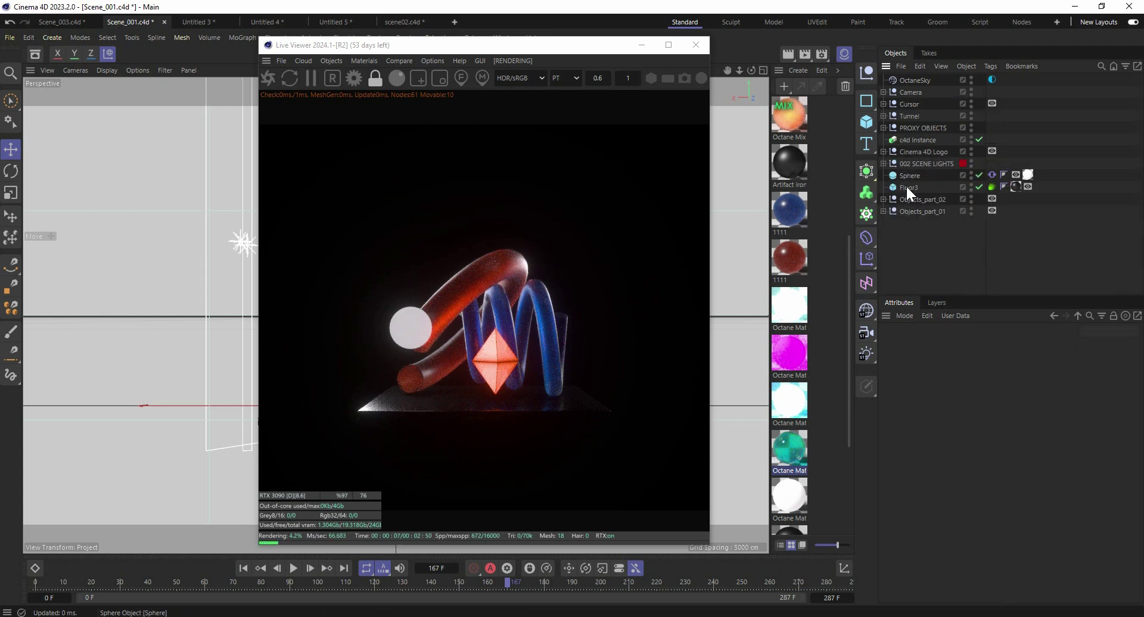
{"action": "left_click", "coordinate": [883, 92]}
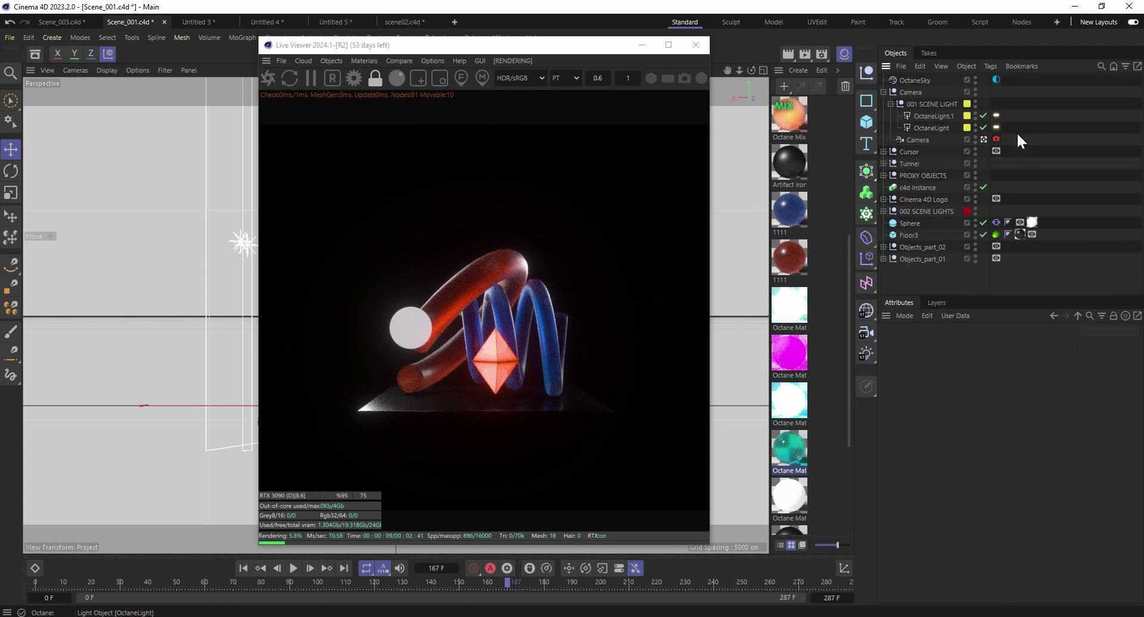
{"action": "left_click", "coordinate": [996, 139]}
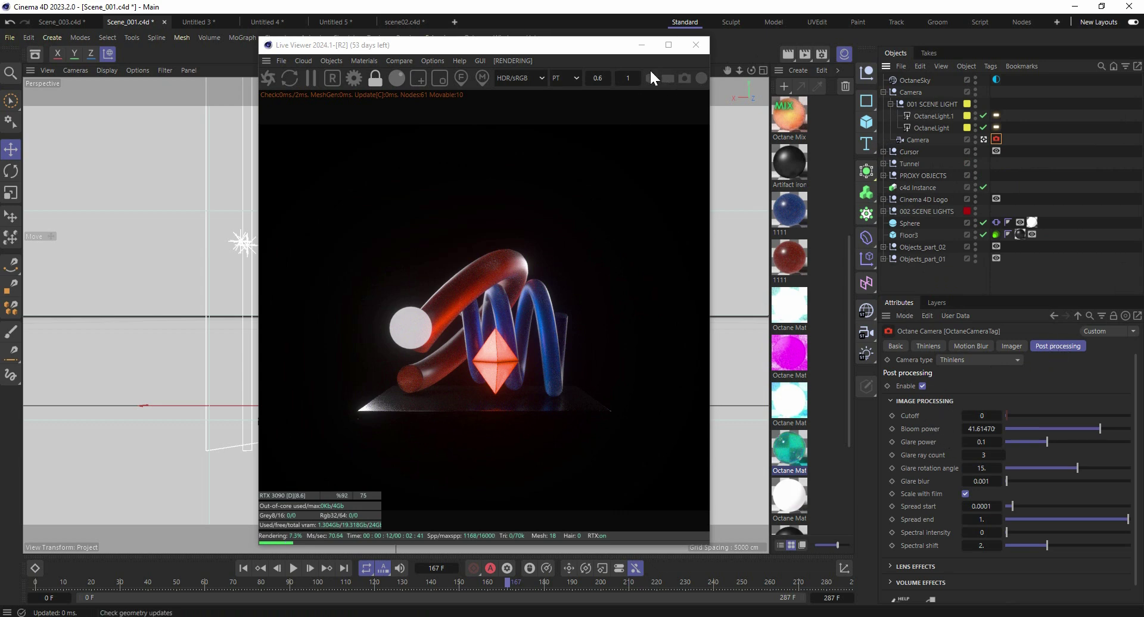
Close the Octane Live Viewer and switch to the Main_AE.aep project in After Effects
{"action": "left_click", "coordinate": [695, 46]}
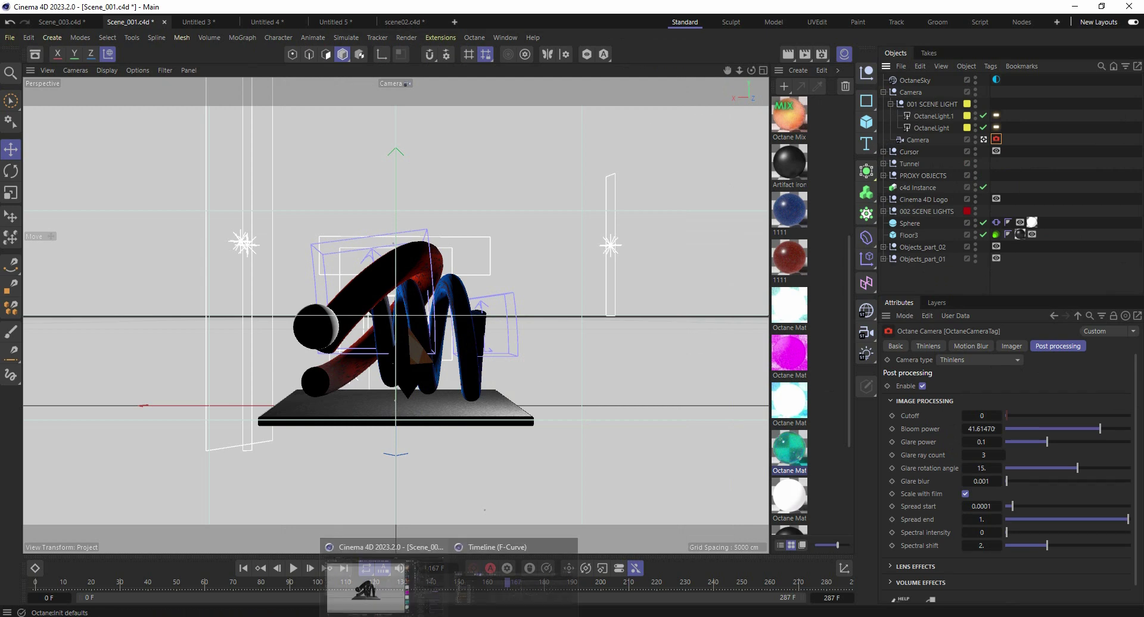
{"action": "mouse_move", "coordinate": [443, 616]}
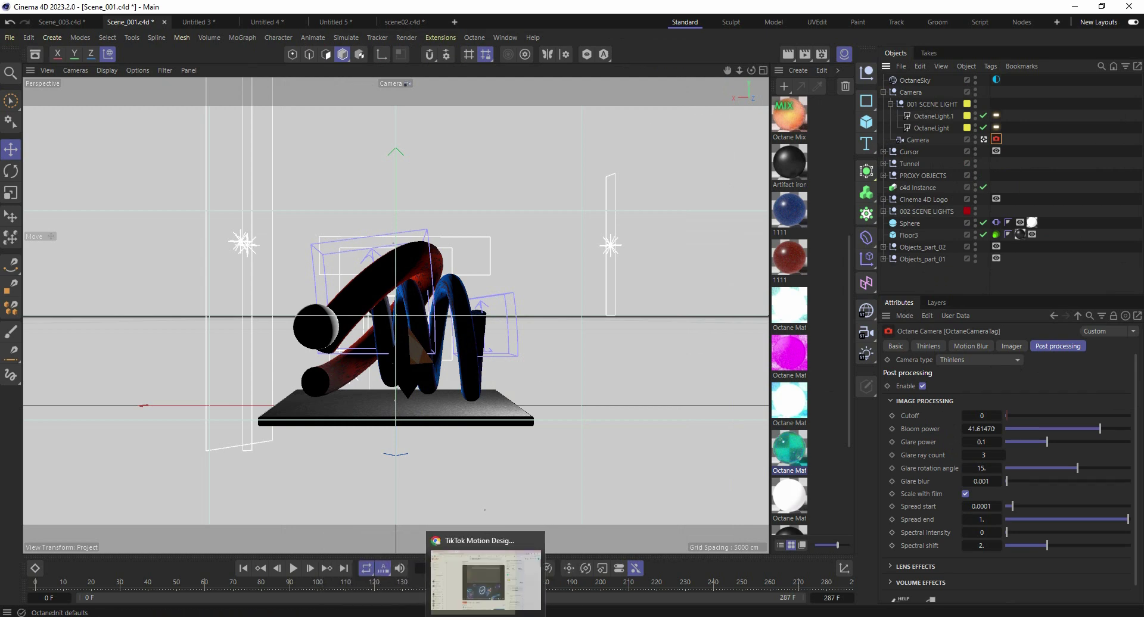
{"action": "mouse_move", "coordinate": [538, 616]}
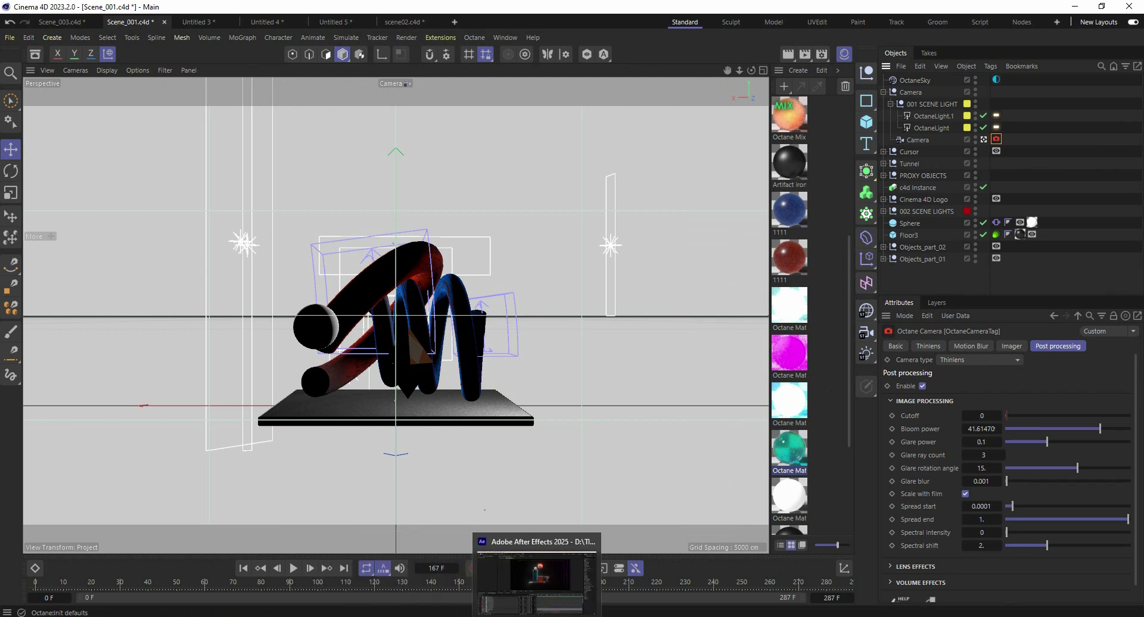
{"action": "left_click", "coordinate": [551, 564]}
Examine the composited shapes in Main_animation up close at 0:00:02:27 and 0:00:02:13
{"action": "left_click_drag", "start_coordinate": [671, 441], "coordinate": [640, 441]}
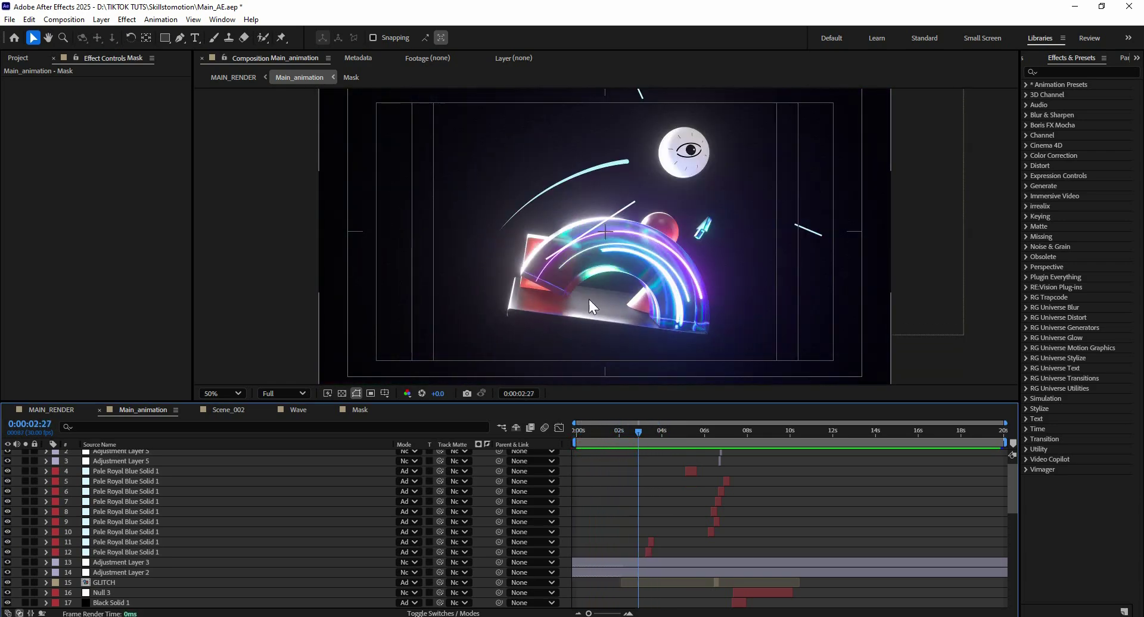
{"action": "scroll", "coordinate": [611, 296], "scroll_direction": "up", "scroll_amount": 2}
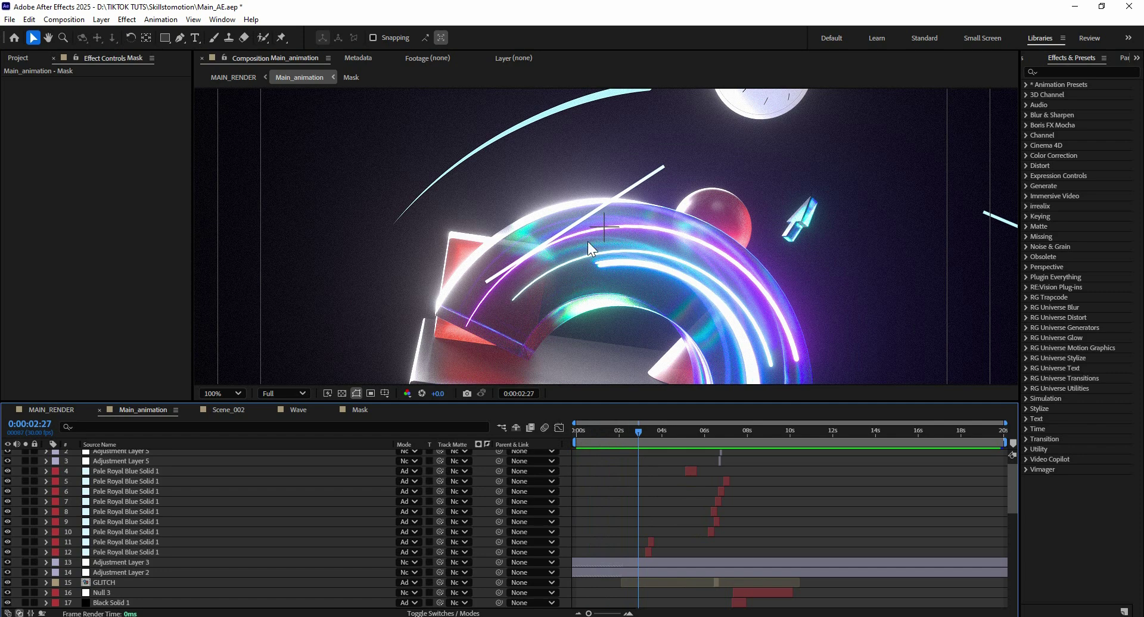
{"action": "middle_click_drag", "start_coordinate": [763, 356], "coordinate": [706, 310]}
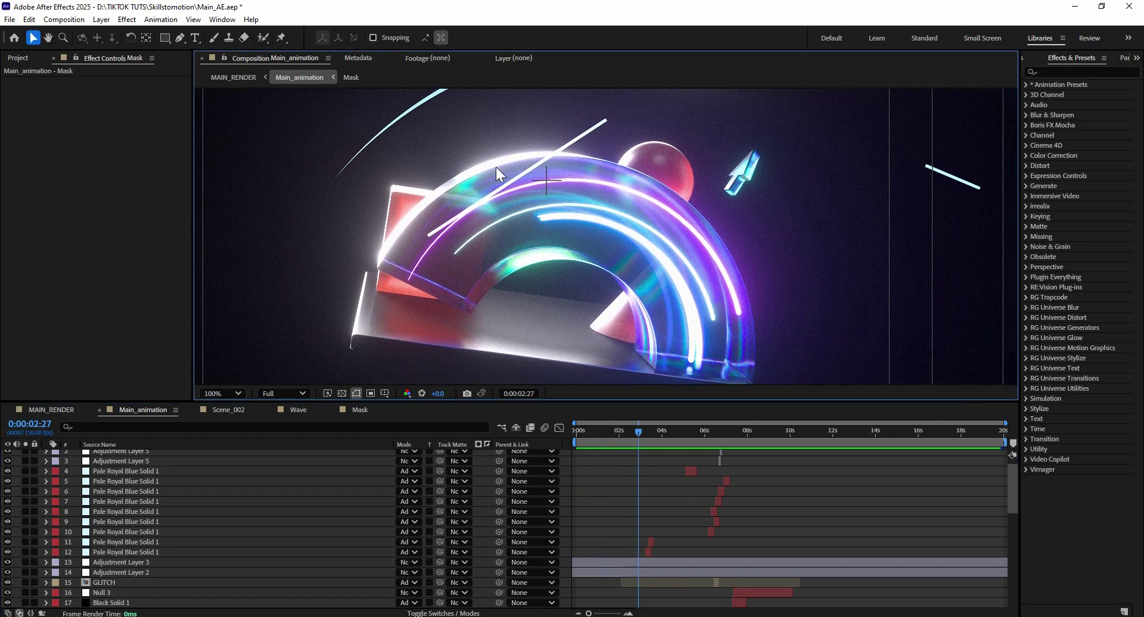
{"action": "scroll", "coordinate": [645, 259], "scroll_direction": "down", "scroll_amount": 2}
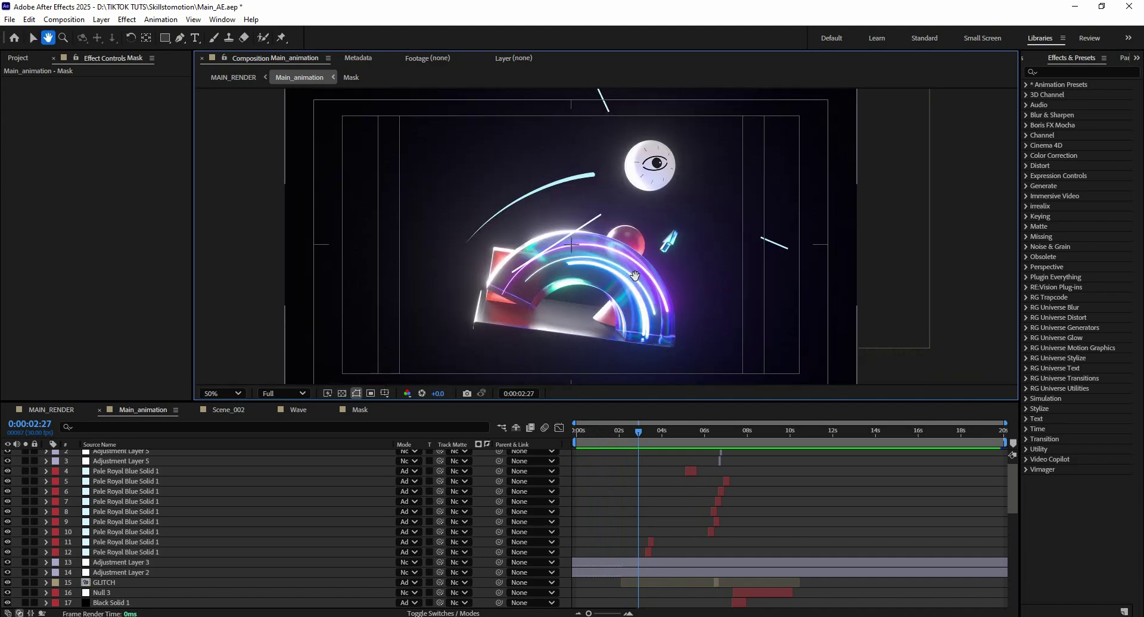
{"action": "left_click", "coordinate": [644, 439]}
{"action": "left_click_drag", "start_coordinate": [643, 439], "coordinate": [627, 439]}
{"action": "scroll", "coordinate": [588, 259], "scroll_direction": "up", "scroll_amount": 2}
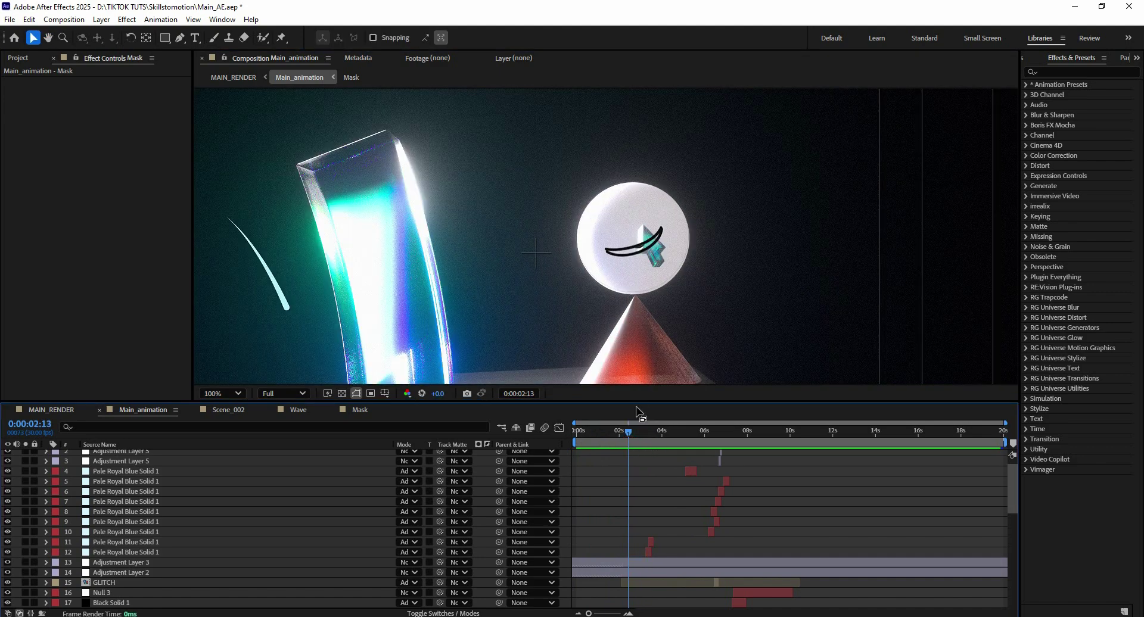
Scrub Main_animation to 0:00:06:16 and inspect the blue cube up close
{"action": "left_click", "coordinate": [616, 434]}
{"action": "left_click_drag", "start_coordinate": [615, 430], "coordinate": [716, 430]}
{"action": "scroll", "coordinate": [677, 287], "scroll_direction": "down", "scroll_amount": 2}
{"action": "scroll", "coordinate": [566, 220], "scroll_direction": "up", "scroll_amount": 3}
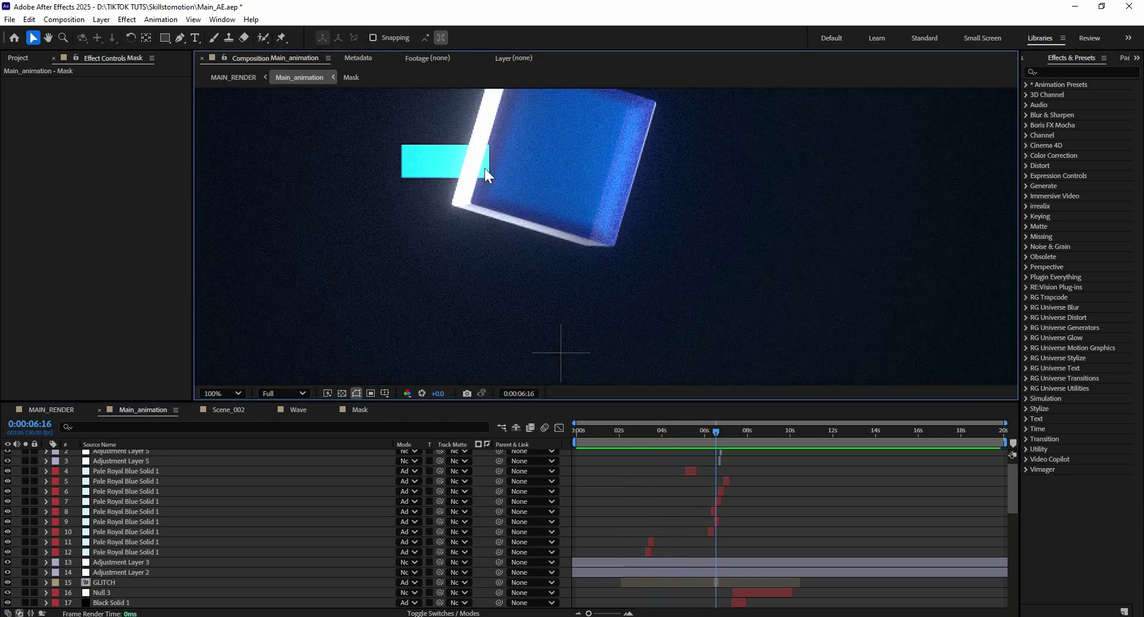
{"action": "scroll", "coordinate": [520, 209], "scroll_direction": "down", "scroll_amount": 2}
Scrub Main_animation to 0:00:11:26 and inspect the collision of the cube and pyramid between the hands
{"action": "left_click_drag", "start_coordinate": [716, 432], "coordinate": [828, 446]}
{"action": "scroll", "coordinate": [604, 266], "scroll_direction": "down", "scroll_amount": 2}
{"action": "scroll", "coordinate": [613, 251], "scroll_direction": "up", "scroll_amount": 2}
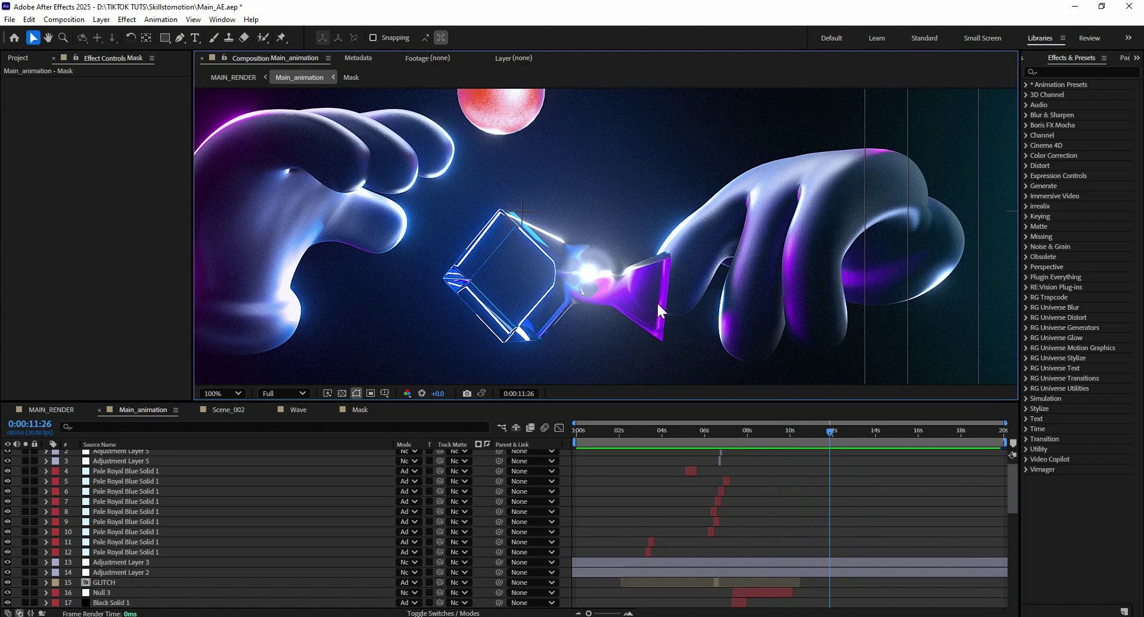
Open the Scene_002 precomp from Main_animation and inspect the glowing collision up close at 0:00:02:22
{"action": "scroll", "coordinate": [782, 517], "scroll_direction": "down", "scroll_amount": 9}
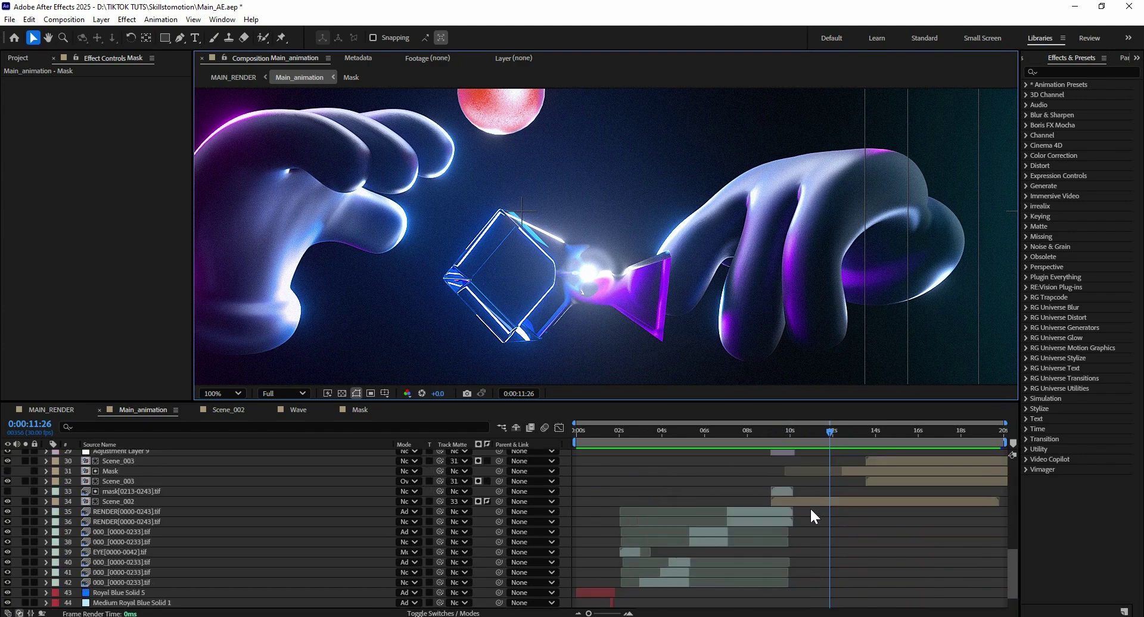
{"action": "double_click", "coordinate": [810, 500]}
{"action": "scroll", "coordinate": [602, 242], "scroll_direction": "up", "scroll_amount": 1}
{"action": "middle_click_drag", "start_coordinate": [602, 242], "coordinate": [579, 266]}
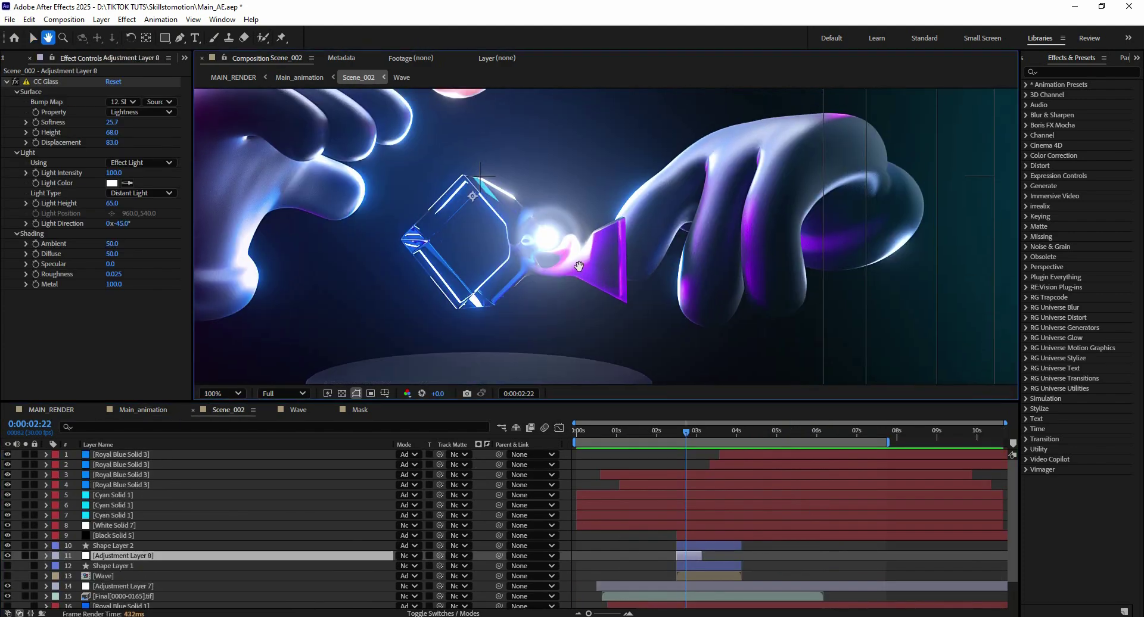
{"action": "scroll", "coordinate": [578, 266], "scroll_direction": "up", "scroll_amount": 2}
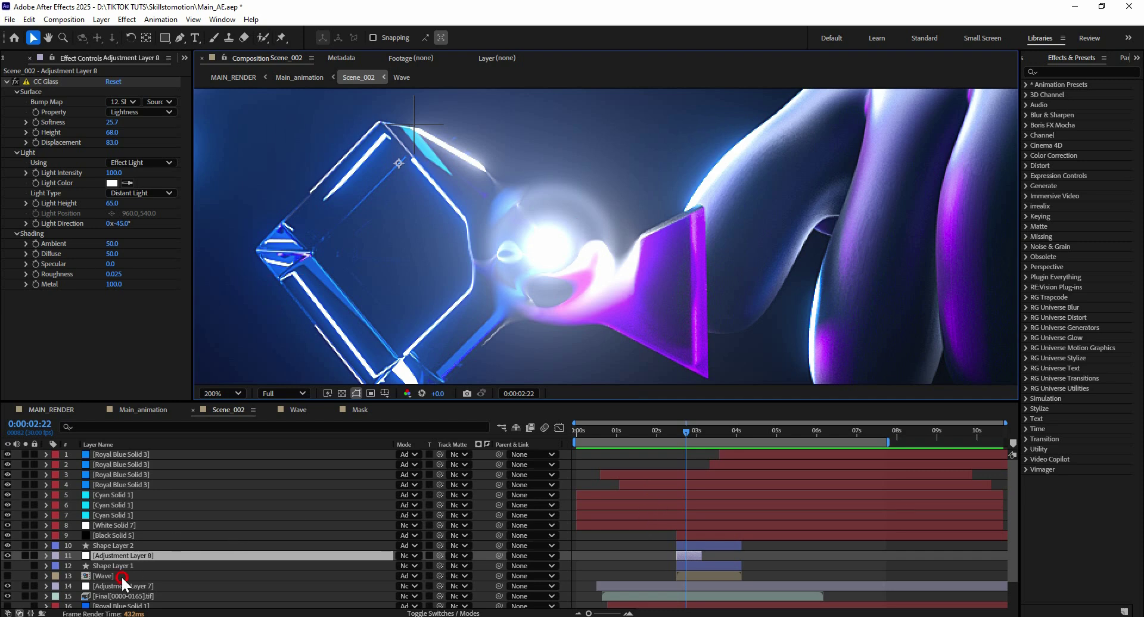
Open the Wave precomp, preview its ring animation up to 0:00:00:08, and return to Scene_002
{"action": "double_click", "coordinate": [122, 578]}
{"action": "left_click_drag", "start_coordinate": [603, 436], "coordinate": [657, 436]}
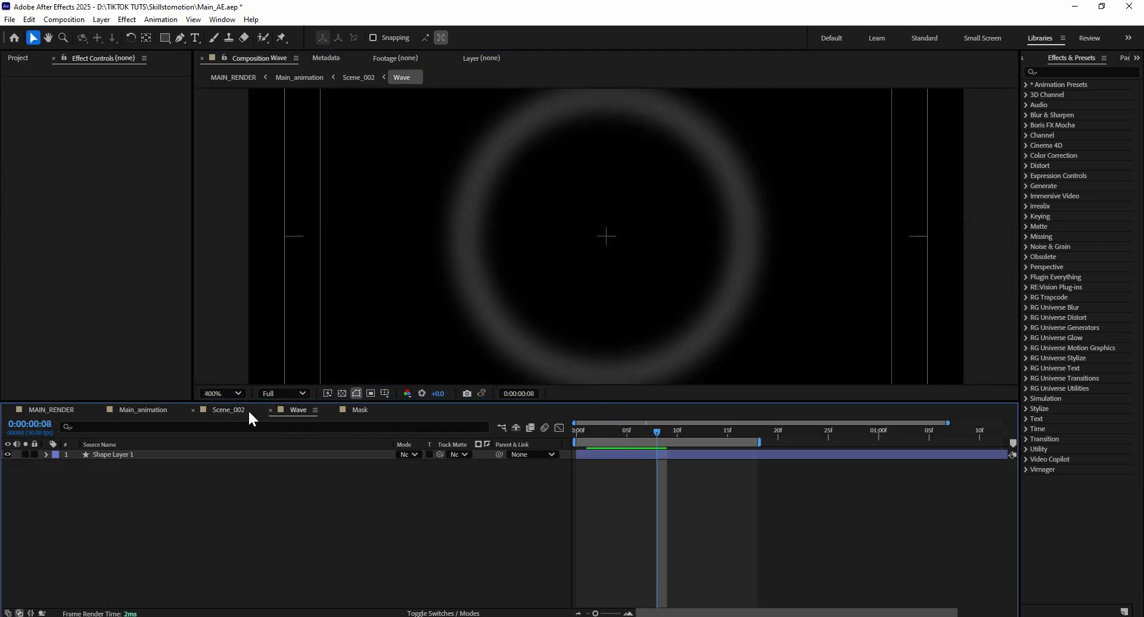
{"action": "left_click", "coordinate": [233, 410]}
Examine the CC Glass effect on Adjustment Layer 8 and preview its distortion back to 0:00:02:20
{"action": "left_click", "coordinate": [695, 566]}
{"action": "left_click", "coordinate": [691, 556]}
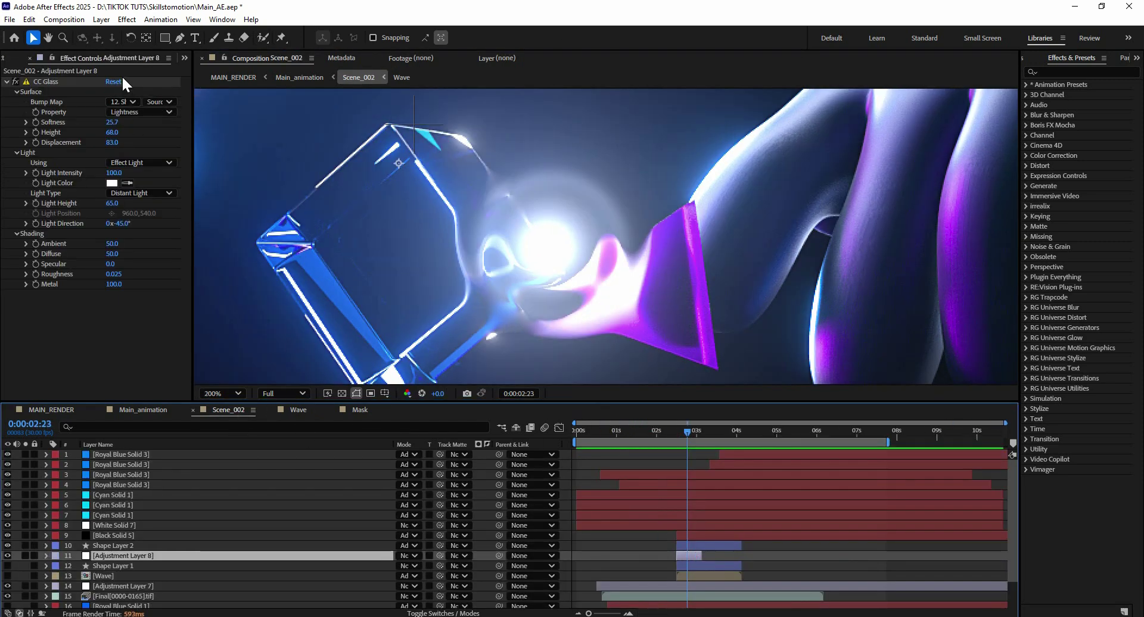
{"action": "left_click", "coordinate": [47, 82]}
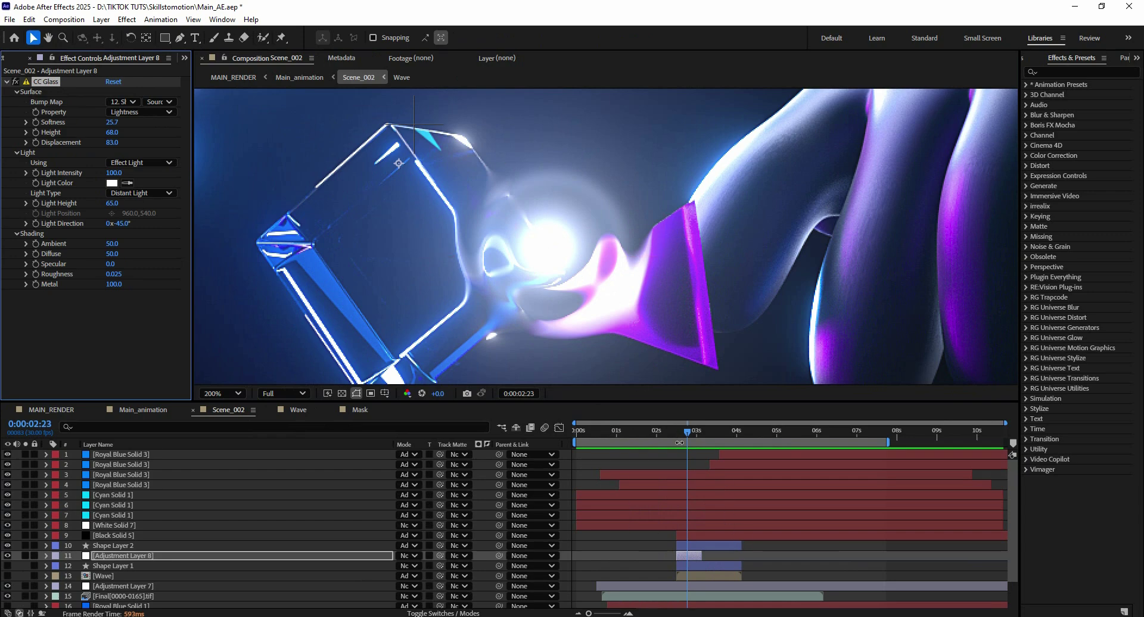
{"action": "mouse_move", "coordinate": [687, 430]}
{"action": "left_mouse_down"}
{"action": "mouse_move", "coordinate": [705, 431]}
{"action": "mouse_move", "coordinate": [683, 430]}
{"action": "left_mouse_up"}
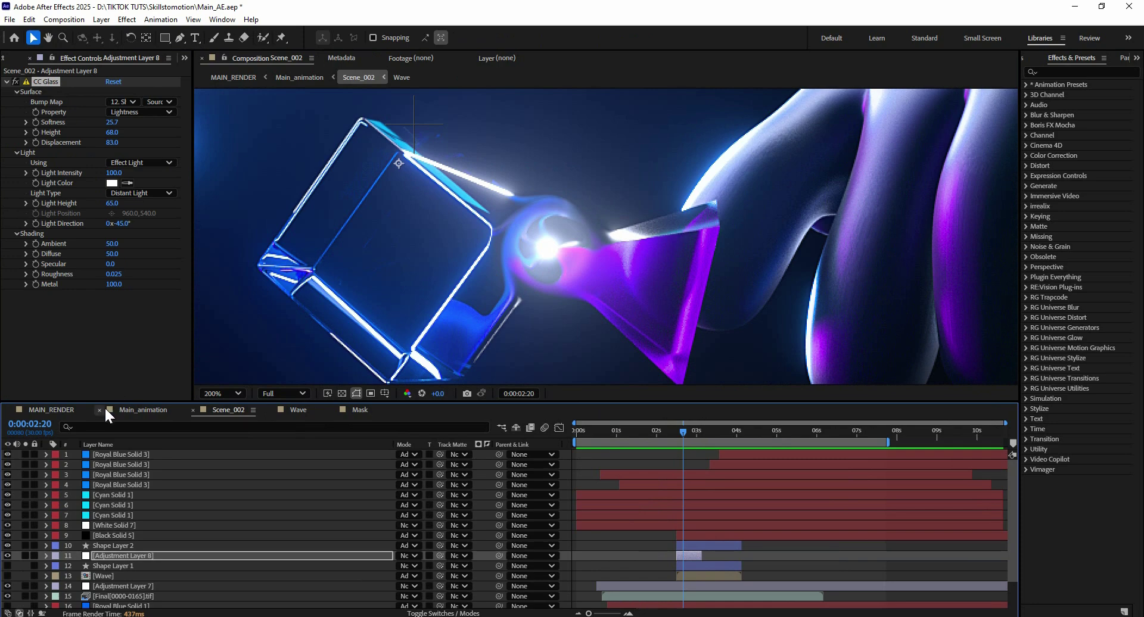
Preview MAIN_RENDER up to 0:00:14:17 and open its Main_animation precomp
{"action": "left_click", "coordinate": [52, 409]}
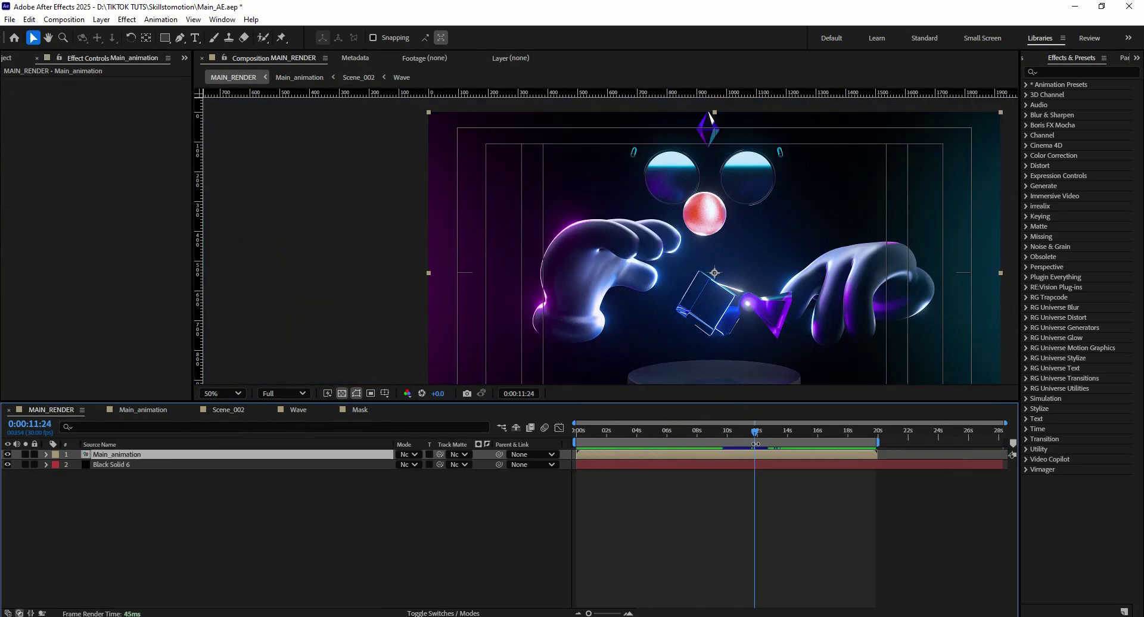
{"action": "left_click_drag", "start_coordinate": [756, 444], "coordinate": [798, 442]}
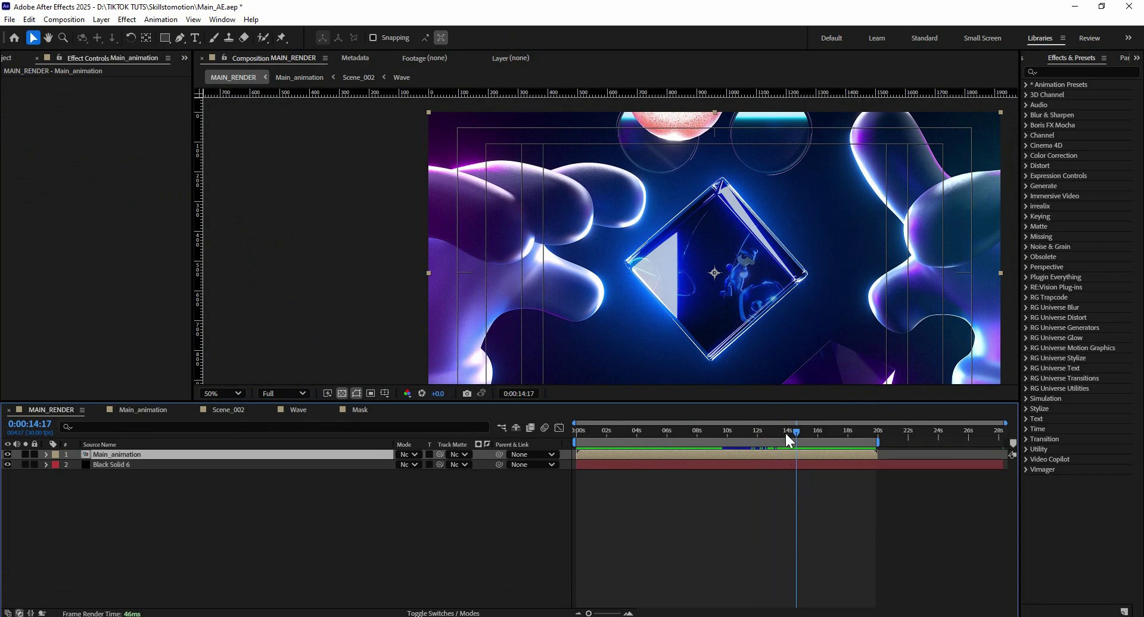
{"action": "double_click", "coordinate": [788, 453]}
Open the Mask precomp from Main_animation and preview the Mask_Cuba matte at 0:00:04:27
{"action": "left_click", "coordinate": [879, 470]}
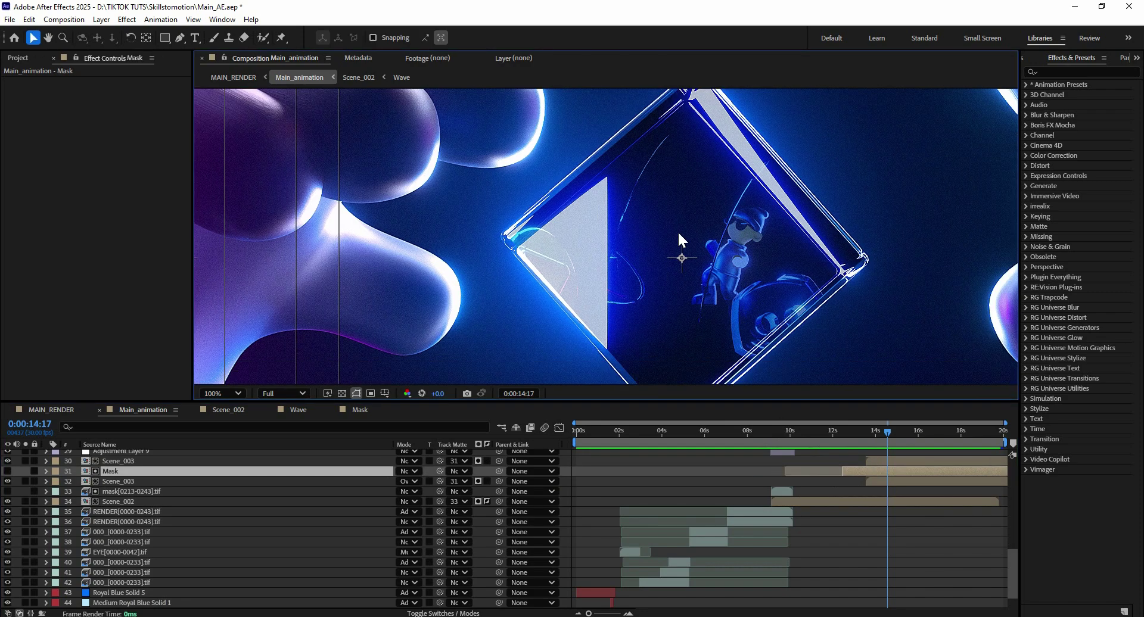
{"action": "left_click", "coordinate": [135, 481]}
{"action": "mouse_move", "coordinate": [799, 436]}
{"action": "left_mouse_down"}
{"action": "mouse_move", "coordinate": [606, 434]}
{"action": "mouse_move", "coordinate": [804, 436]}
{"action": "left_mouse_up"}
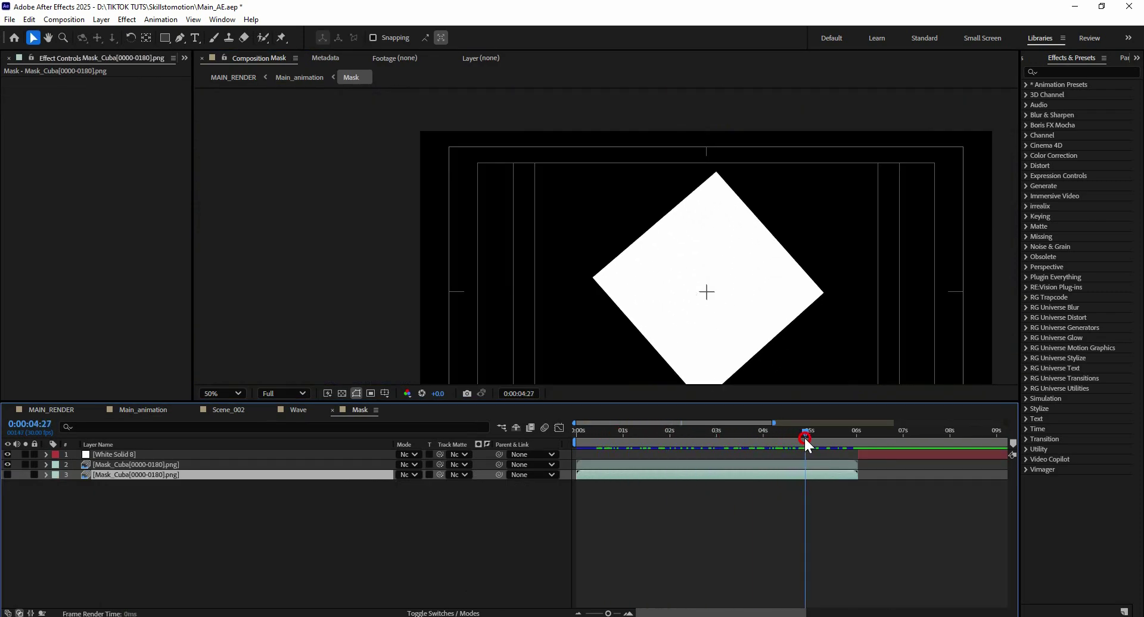
Check the Wave composition, and inspect the cube in Scene_002 at 0:00:05:13
{"action": "left_click", "coordinate": [298, 410]}
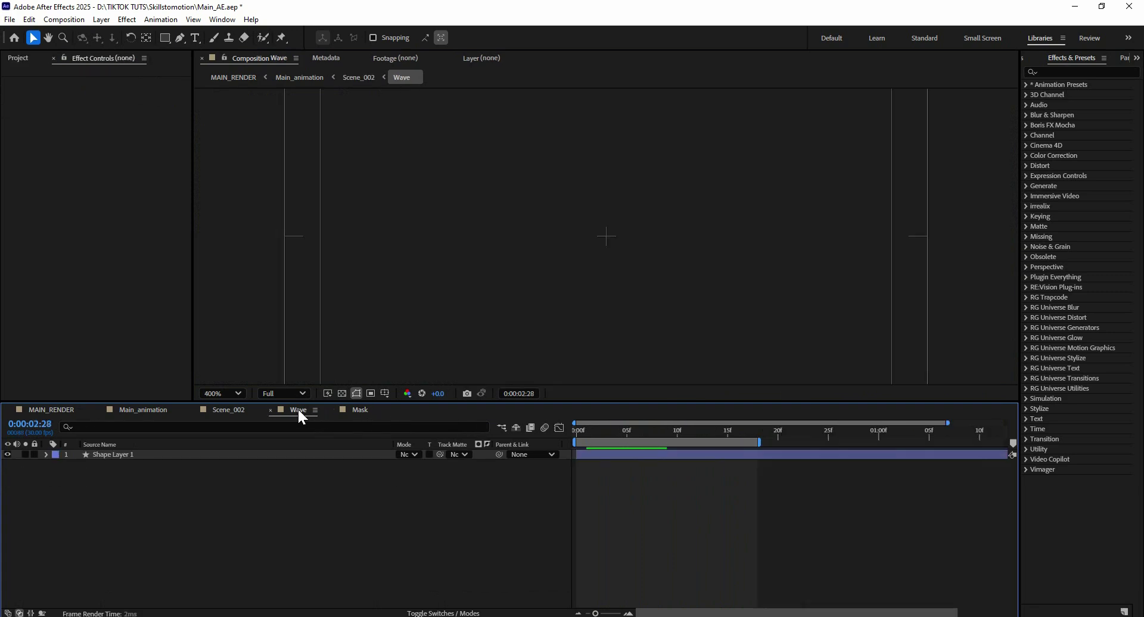
{"action": "scroll", "coordinate": [298, 410], "scroll_direction": "up", "scroll_amount": 1}
{"action": "scroll", "coordinate": [595, 262], "scroll_direction": "down", "scroll_amount": 1}
{"action": "middle_click_drag", "start_coordinate": [567, 266], "coordinate": [582, 297]}
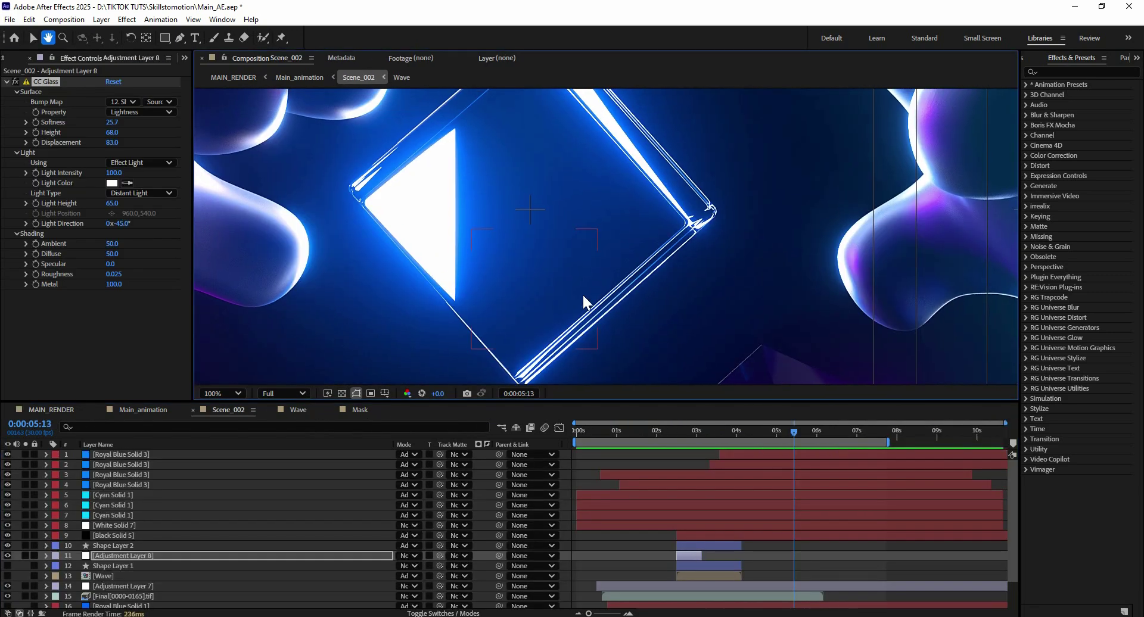
Return to MAIN_RENDER and preview the hands and cube at 0:00:14:01
{"action": "left_click", "coordinate": [63, 410]}
{"action": "mouse_move", "coordinate": [797, 430]}
{"action": "left_mouse_down"}
{"action": "mouse_move", "coordinate": [854, 431]}
{"action": "mouse_move", "coordinate": [767, 424]}
{"action": "mouse_move", "coordinate": [788, 421]}
{"action": "left_mouse_up"}
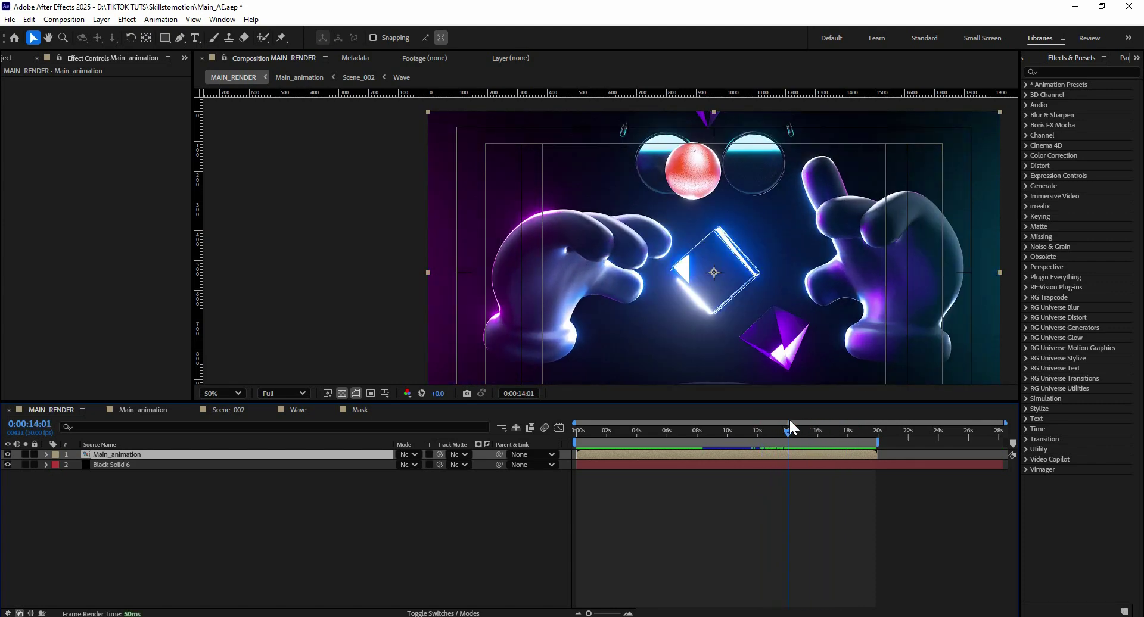
{"action": "middle_click_drag", "start_coordinate": [732, 209], "coordinate": [746, 200]}
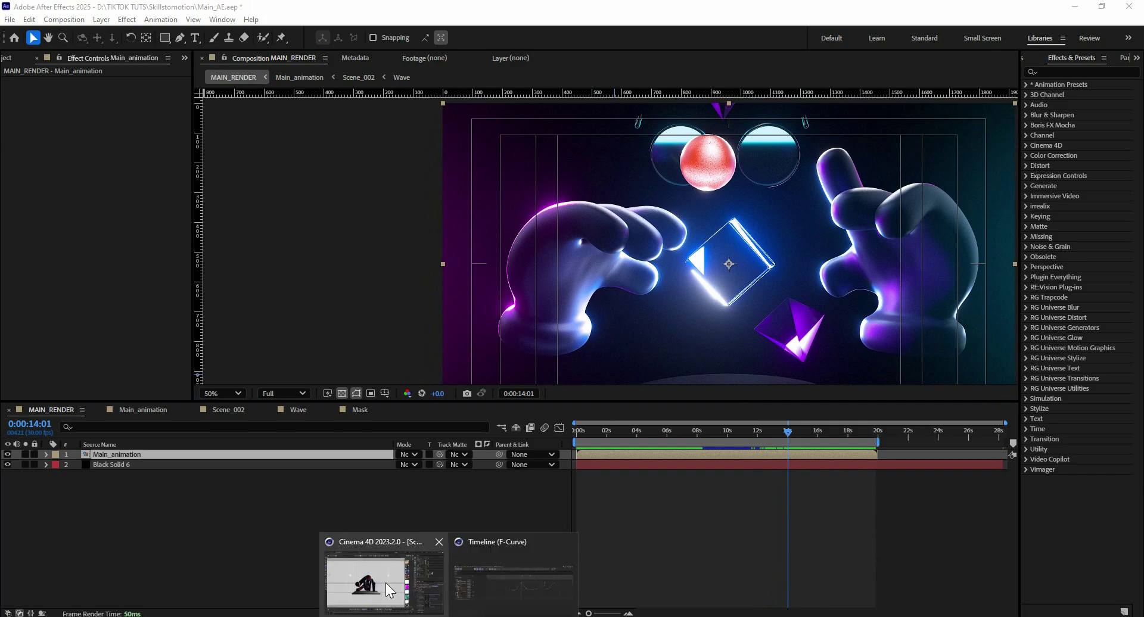
Switch to Cinema 4D, show scene02.c4d, and preview the hands and cube at frames 145 and 87
{"action": "left_click", "coordinate": [384, 581]}
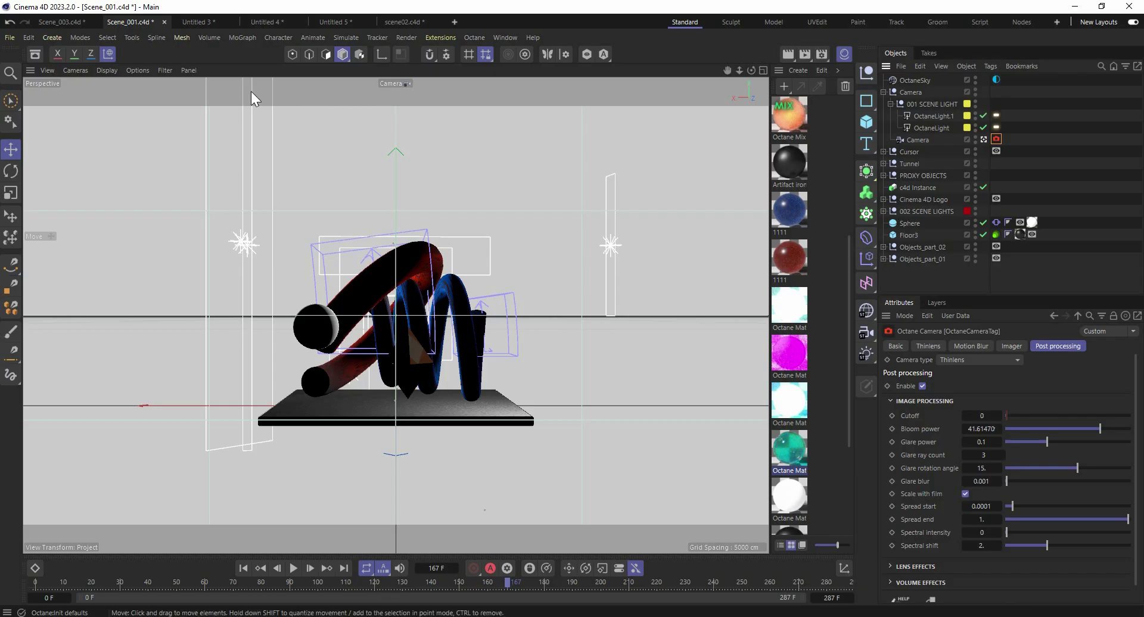
{"action": "left_click", "coordinate": [400, 22]}
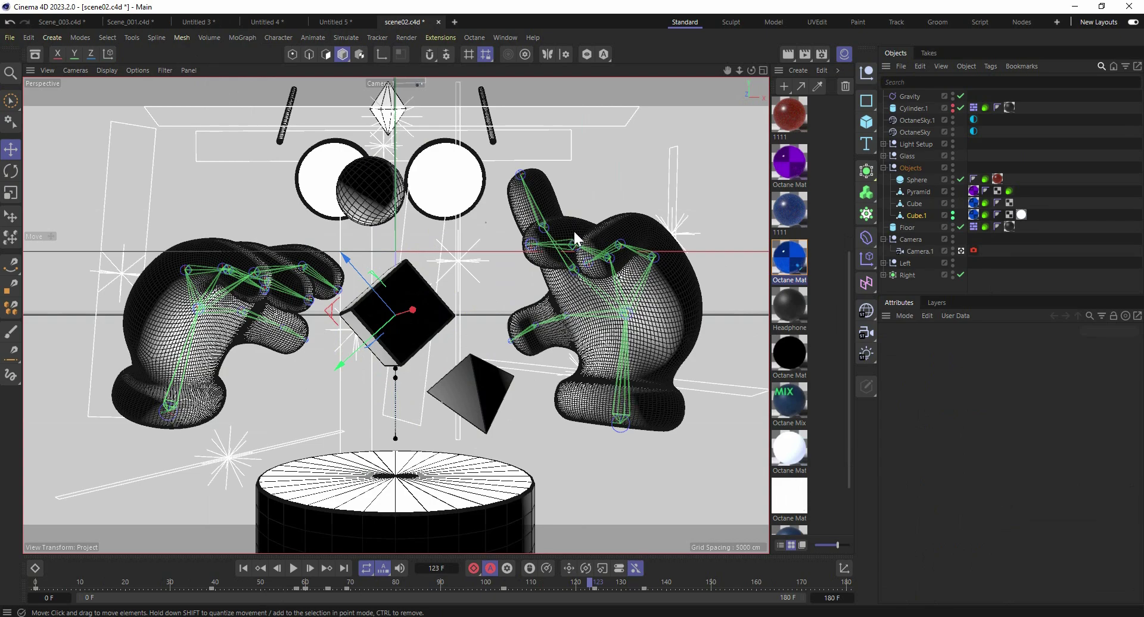
{"action": "left_click_drag", "start_coordinate": [349, 591], "coordinate": [692, 585]}
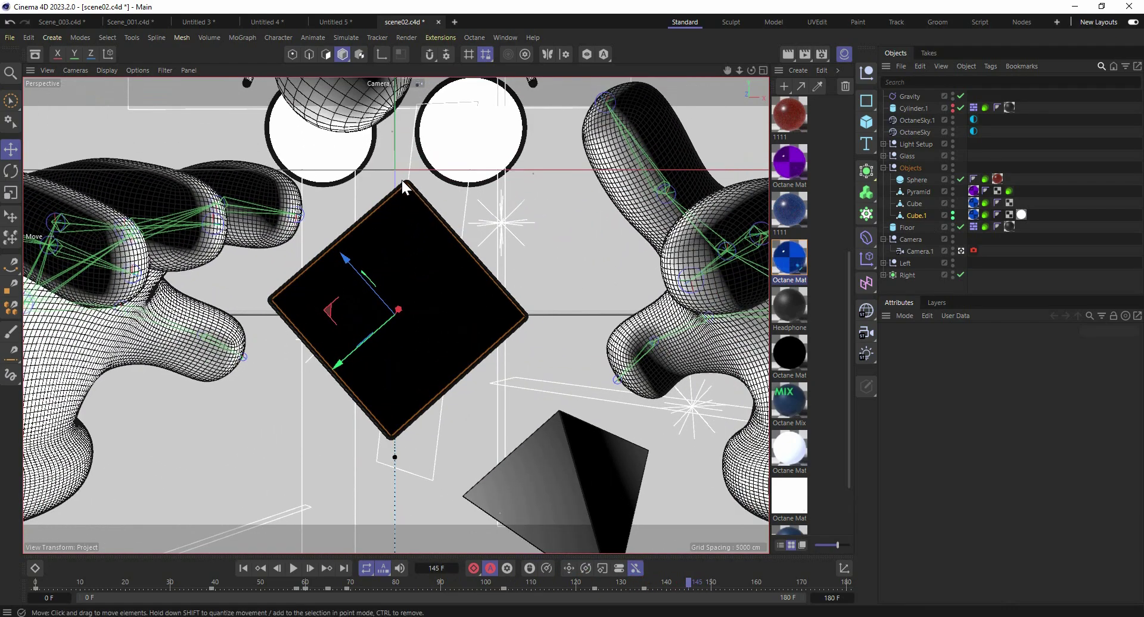
{"action": "left_click", "coordinate": [588, 53]}
{"action": "left_click", "coordinate": [588, 54]}
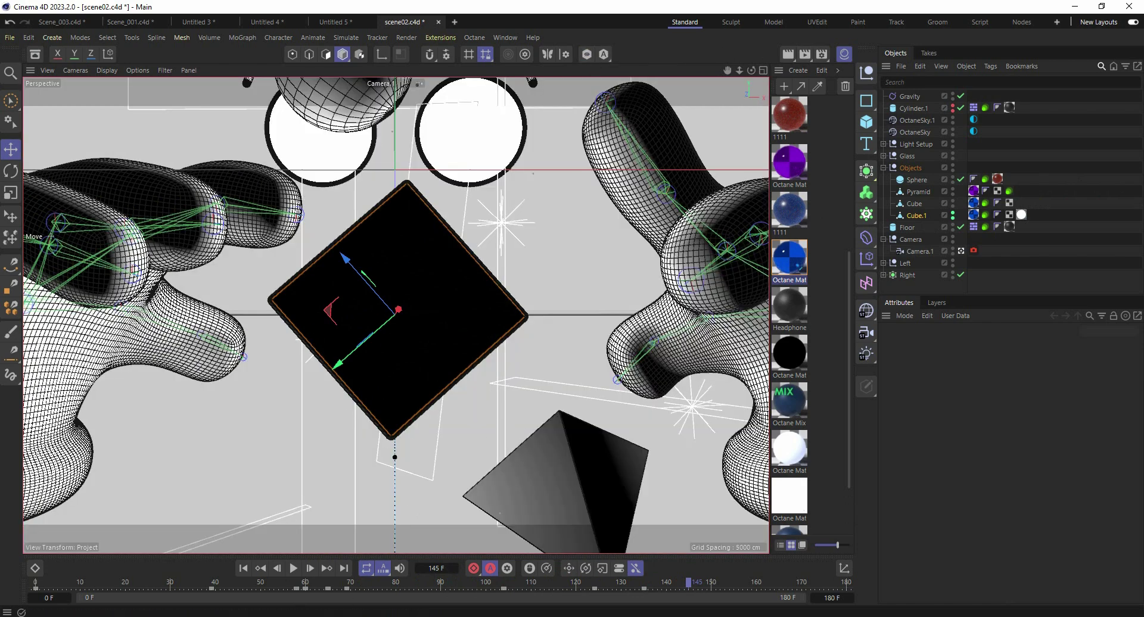
{"action": "left_click_drag", "start_coordinate": [690, 590], "coordinate": [427, 585]}
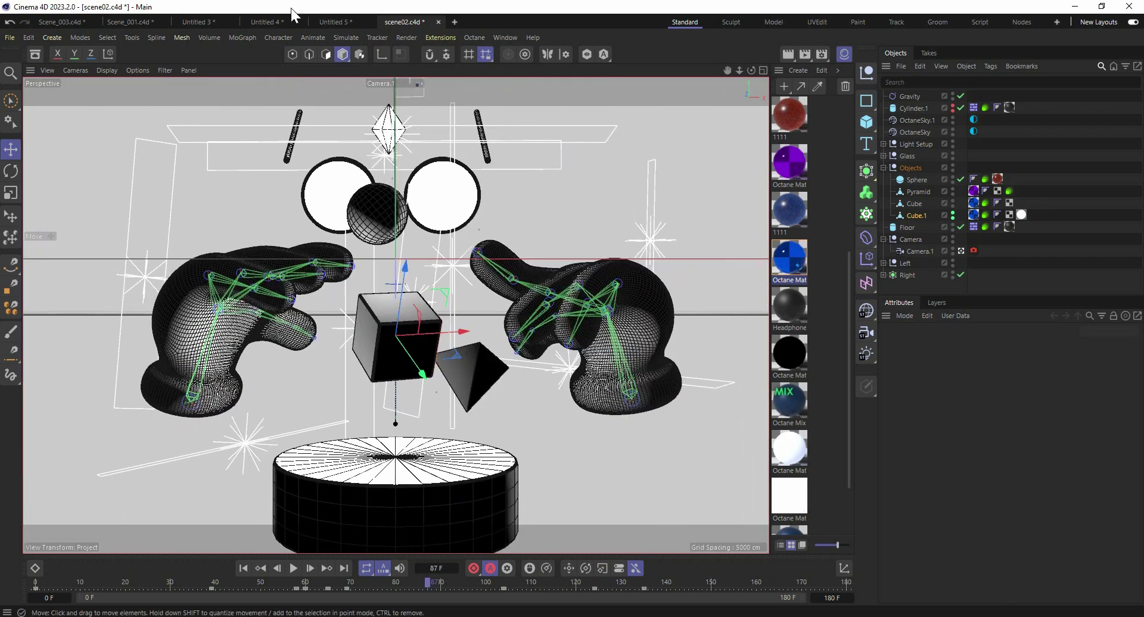
Show Scene_003.c4d and preview the character animation up to frame 101
{"action": "left_click", "coordinate": [62, 22]}
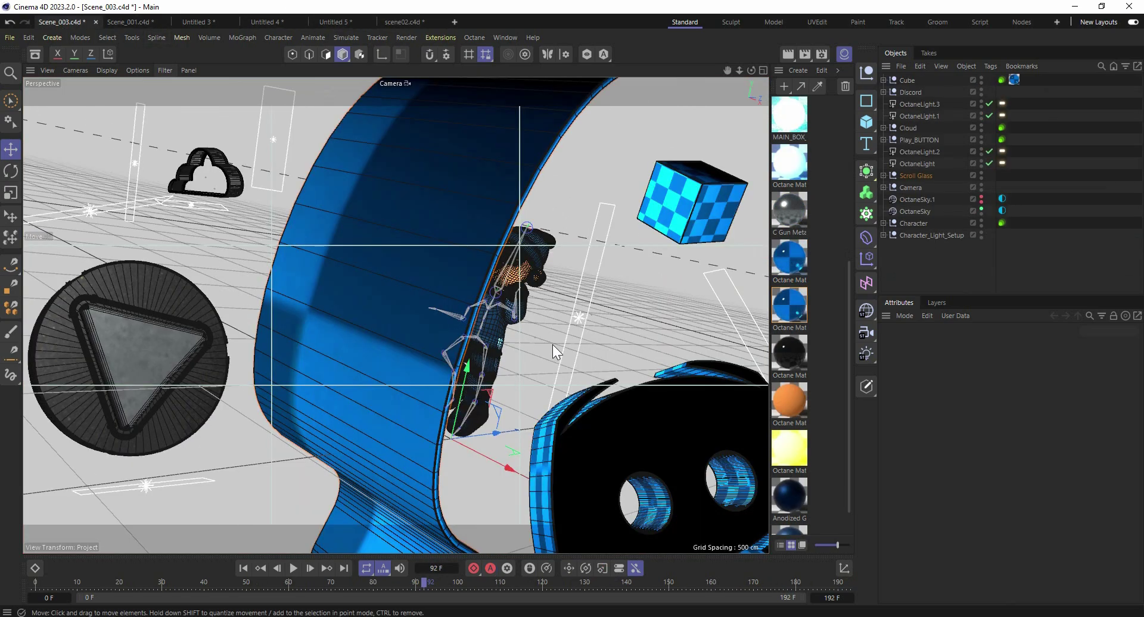
{"action": "left_click_drag", "start_coordinate": [325, 583], "coordinate": [116, 565]}
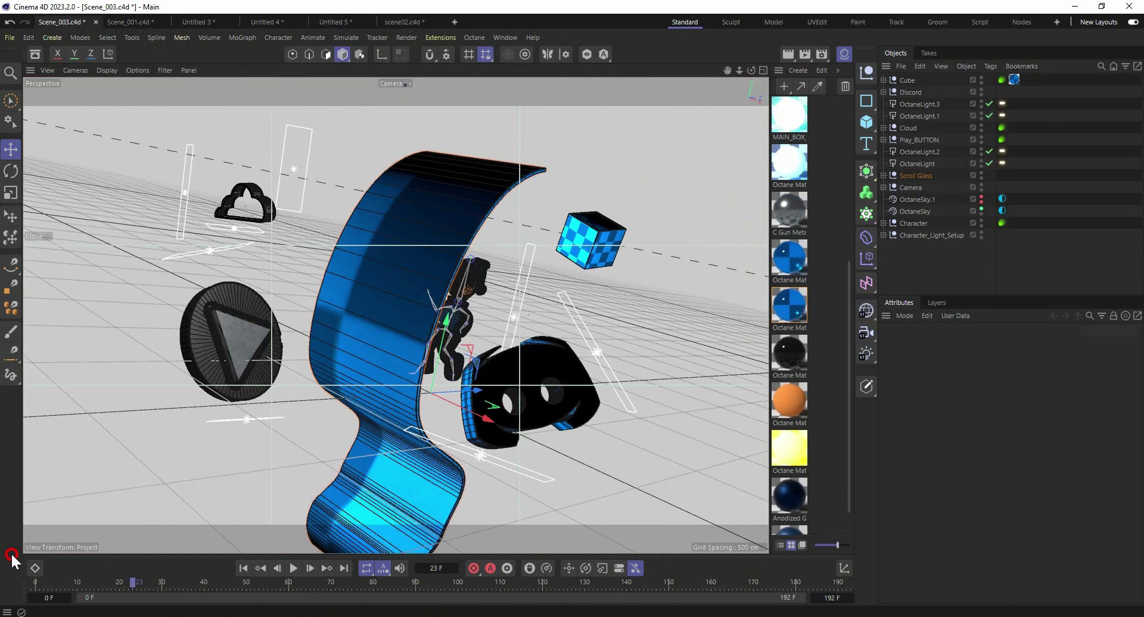
{"action": "left_click_drag", "start_coordinate": [289, 575], "coordinate": [463, 566]}
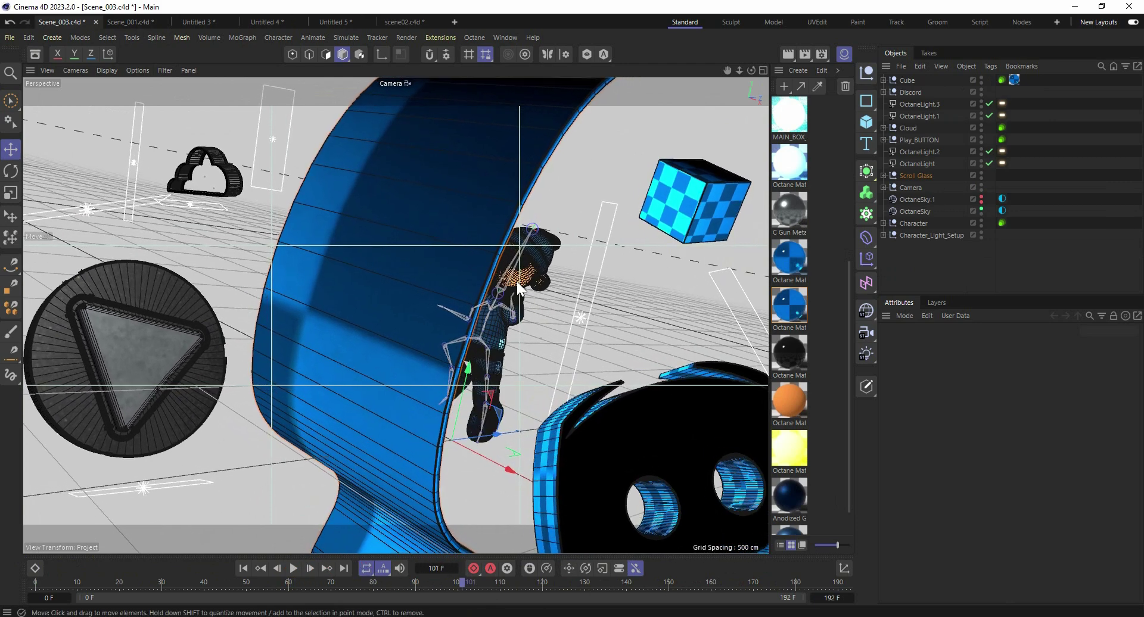
Copy the Character group from Scene_003.c4d into a new project
{"action": "left_click", "coordinate": [554, 240]}
{"action": "left_click", "coordinate": [902, 222]}
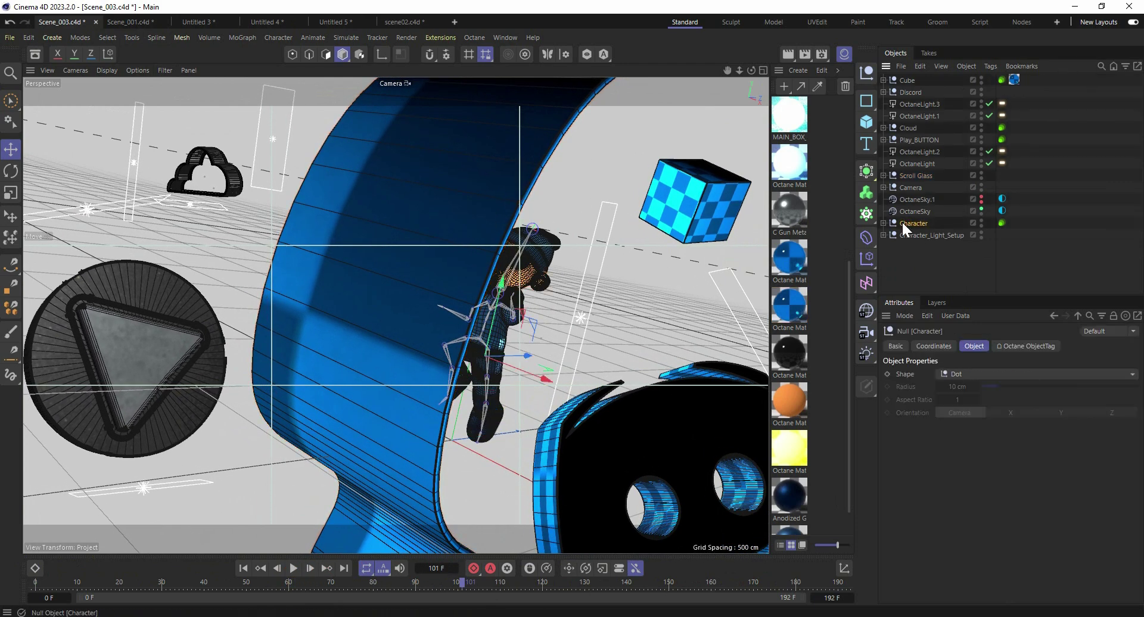
{"action": "left_click", "coordinate": [884, 223]}
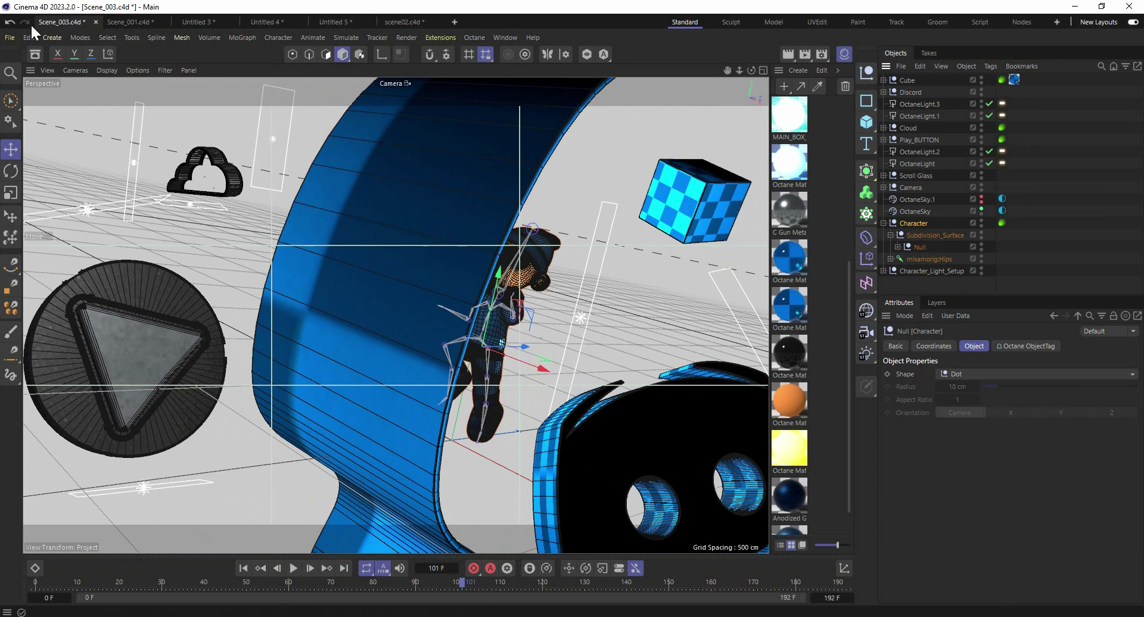
{"action": "left_click", "coordinate": [12, 40]}
{"action": "left_click", "coordinate": [18, 60]}
{"action": "key", "text": "ctrl+v"}
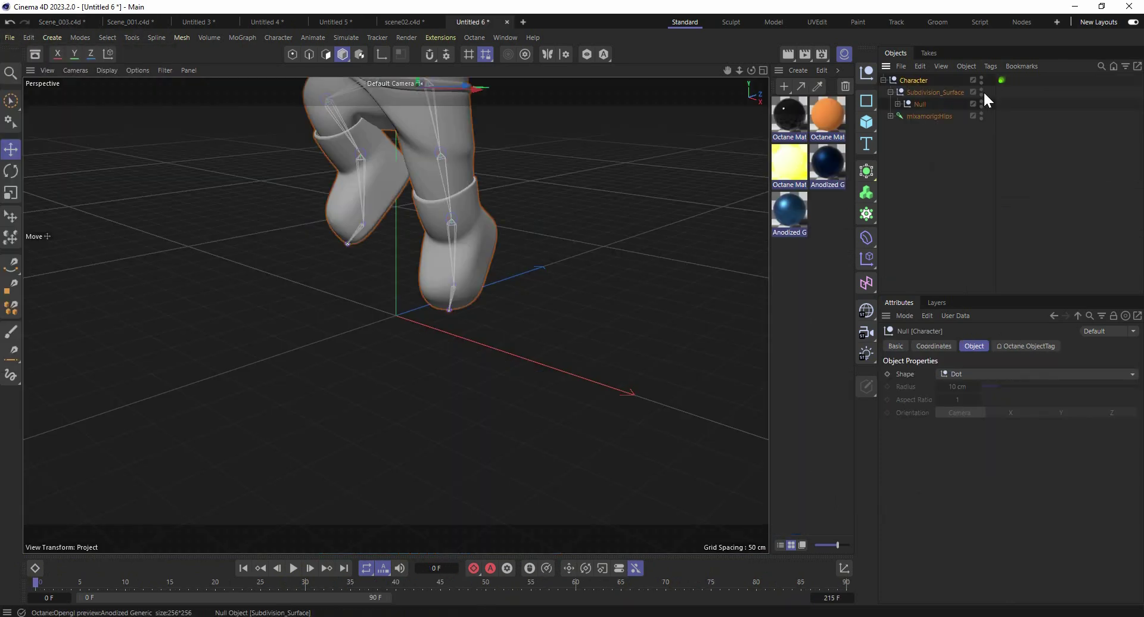
Deselect the character, frame it in the viewport and display it with Gouraud Shading (Lines)
{"action": "left_click", "coordinate": [514, 177]}
{"action": "scroll", "coordinate": [513, 177], "scroll_direction": "down", "scroll_amount": 3}
{"action": "middle_click_drag", "start_coordinate": [514, 178], "coordinate": [475, 345], "text": "alt"}
{"action": "left_click_drag", "start_coordinate": [474, 345], "coordinate": [434, 210], "text": "alt"}
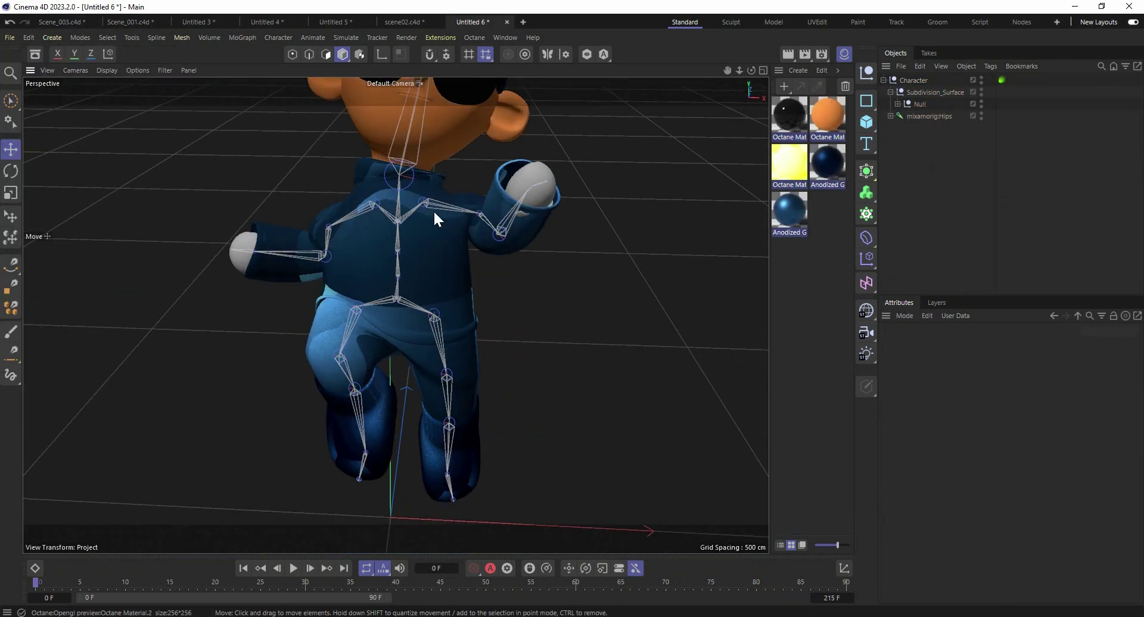
{"action": "scroll", "coordinate": [434, 210], "scroll_direction": "down", "scroll_amount": 3}
{"action": "middle_click_drag", "start_coordinate": [434, 210], "coordinate": [454, 264], "text": "alt"}
{"action": "left_click_drag", "start_coordinate": [454, 264], "coordinate": [444, 260], "text": "alt"}
{"action": "left_click", "coordinate": [110, 70]}
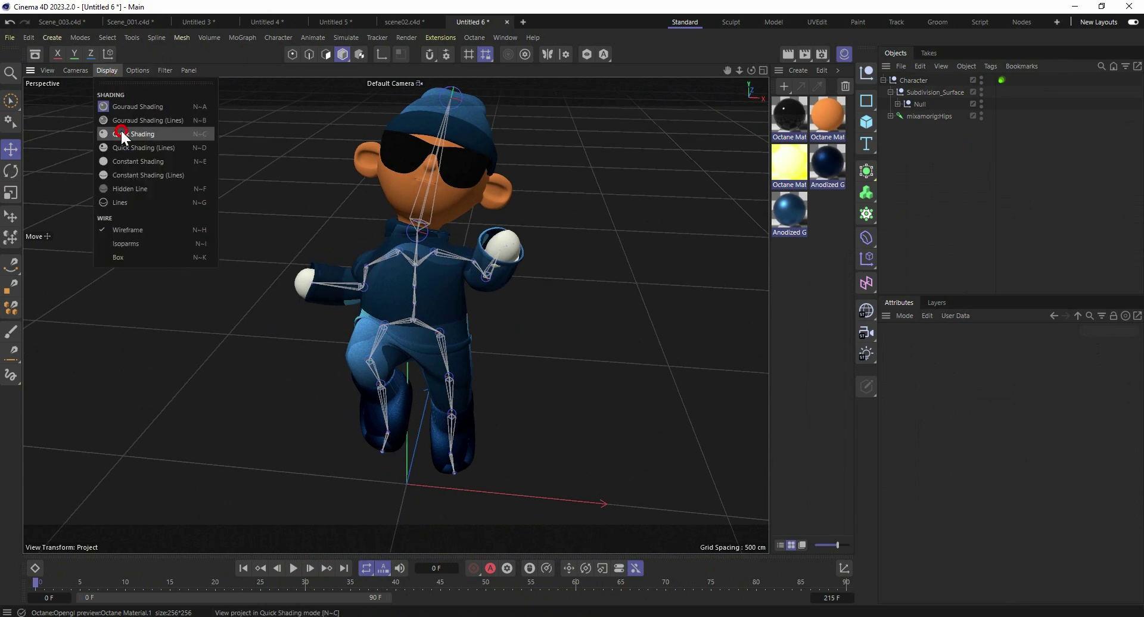
{"action": "left_click", "coordinate": [124, 120]}
{"action": "scroll", "coordinate": [417, 228], "scroll_direction": "up", "scroll_amount": 10}
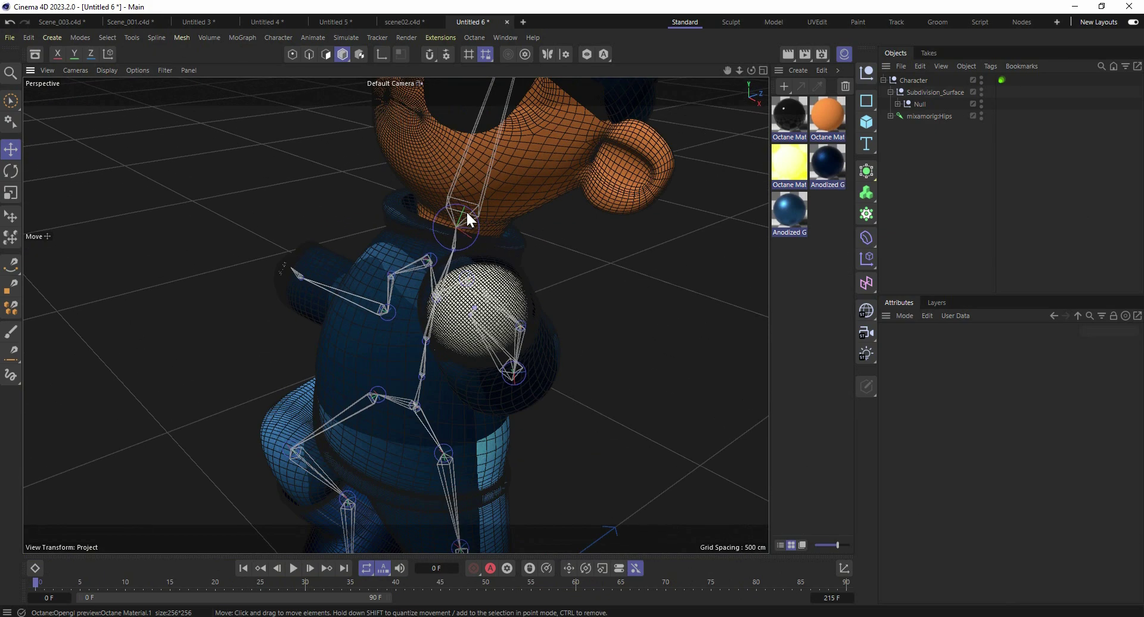
Inspect the character's wireframe and joint rig from several angles while scrubbing through the opening frames up to frame 15
{"action": "left_click_drag", "start_coordinate": [447, 243], "coordinate": [574, 225], "text": "alt"}
{"action": "middle_click_drag", "start_coordinate": [386, 295], "coordinate": [421, 272], "text": "alt"}
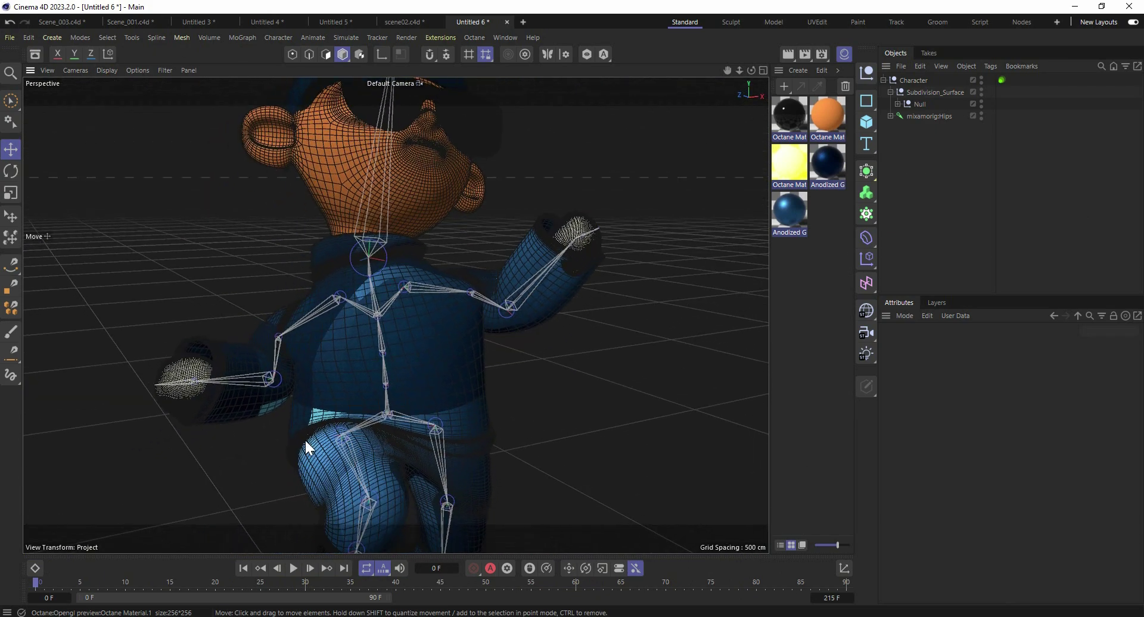
{"action": "left_click_drag", "start_coordinate": [100, 584], "coordinate": [76, 578]}
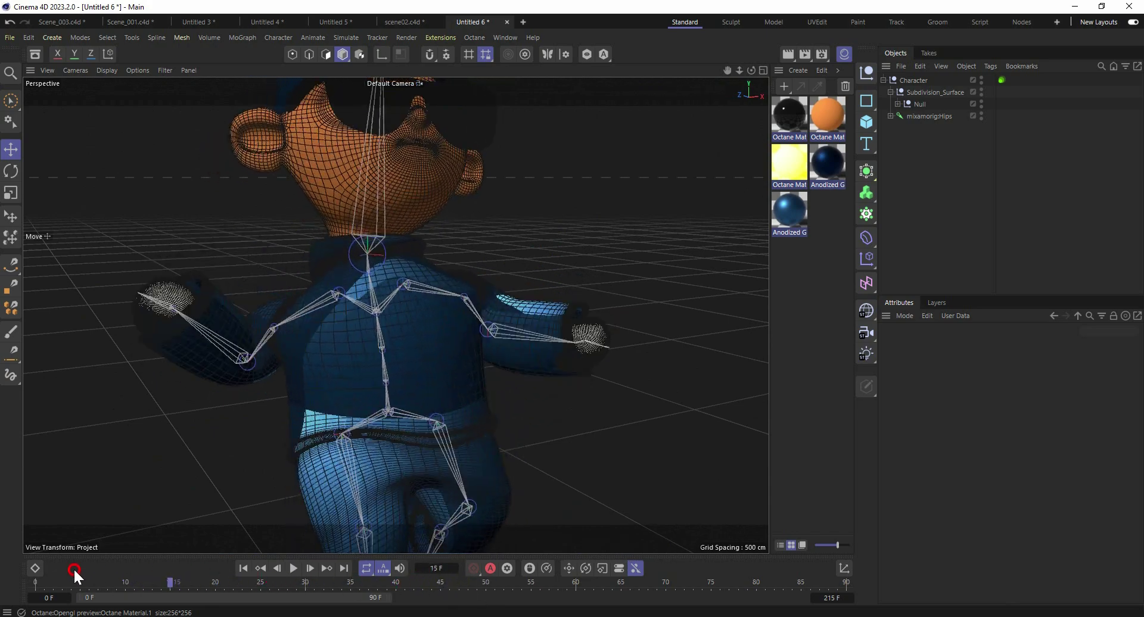
{"action": "left_click_drag", "start_coordinate": [378, 335], "coordinate": [403, 226], "text": "alt"}
Select the character's head and expand the Null group and the head's Subdivision Surface to reveal its Typology mesh
{"action": "left_click", "coordinate": [415, 201]}
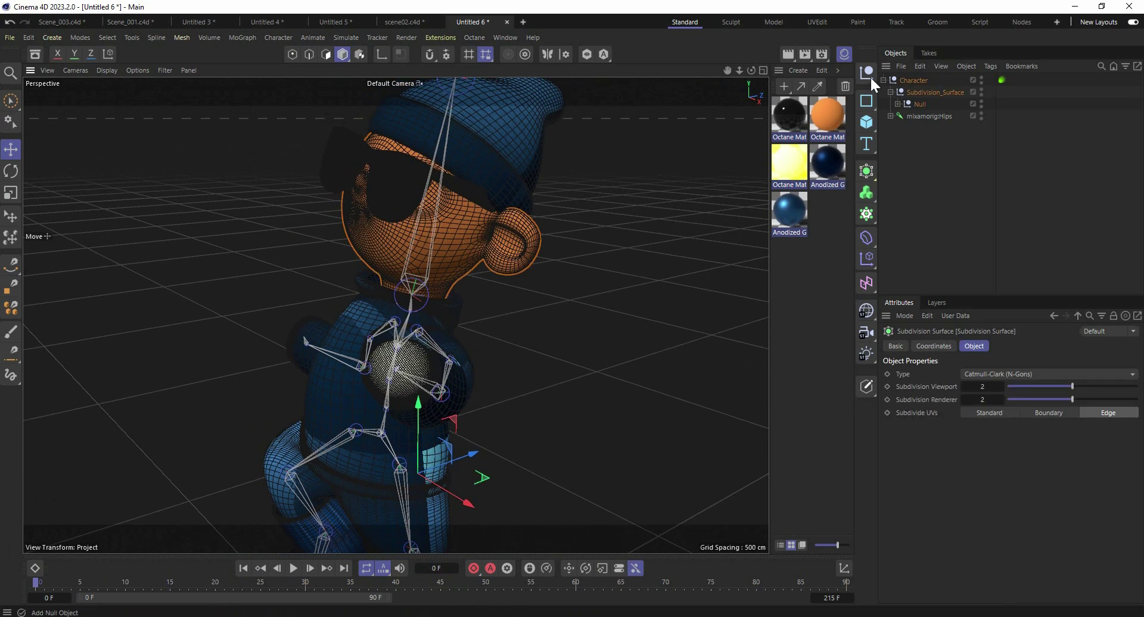
{"action": "left_click", "coordinate": [898, 104]}
{"action": "left_click", "coordinate": [904, 140]}
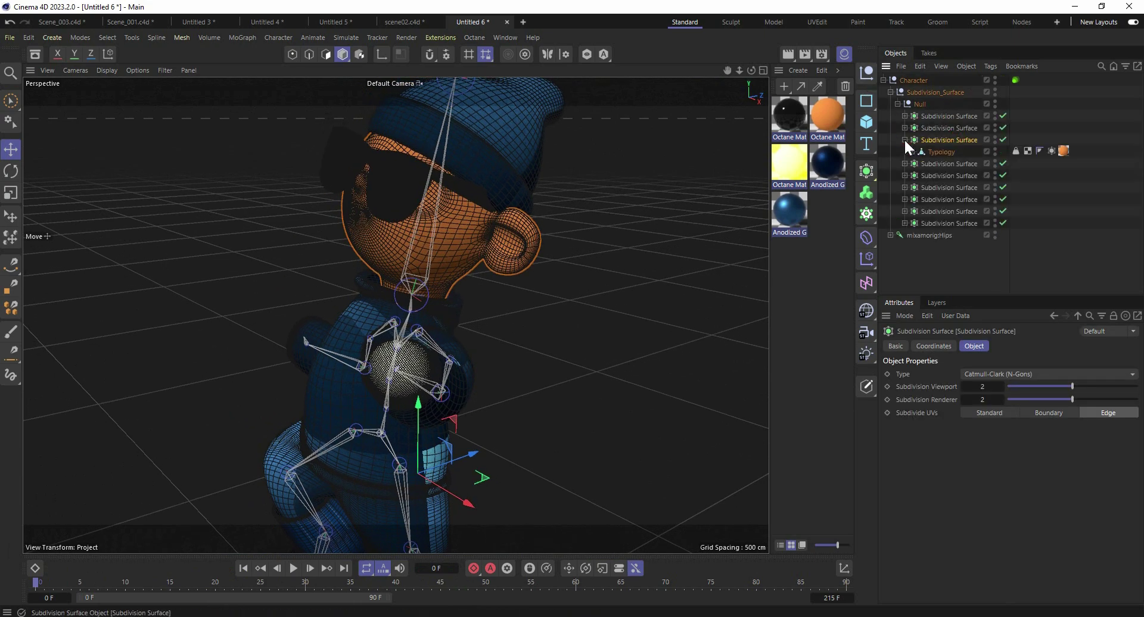
Disable the head's Subdivision Surface to examine its low-poly mesh, and re-enable it to compare the smoothed topology
{"action": "left_click", "coordinate": [1004, 140]}
{"action": "left_click_drag", "start_coordinate": [459, 178], "coordinate": [375, 325], "text": "alt"}
{"action": "scroll", "coordinate": [489, 181], "scroll_direction": "up", "scroll_amount": 3}
{"action": "scroll", "coordinate": [441, 184], "scroll_direction": "up", "scroll_amount": 3}
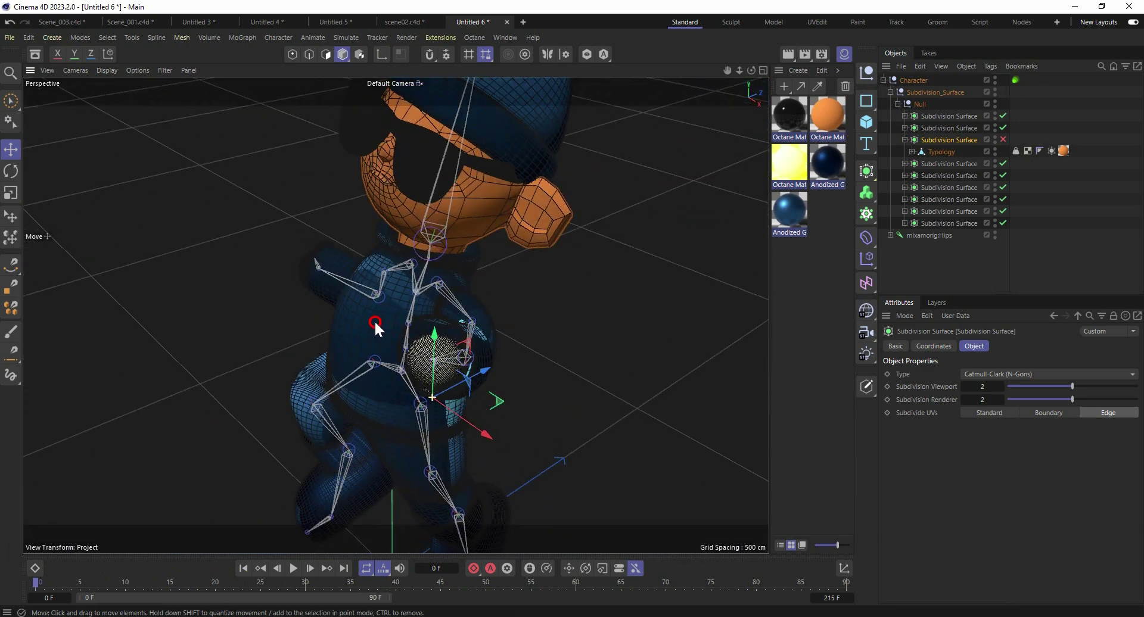
{"action": "left_click", "coordinate": [1003, 139]}
{"action": "left_click_drag", "start_coordinate": [585, 222], "coordinate": [526, 235], "text": "alt"}
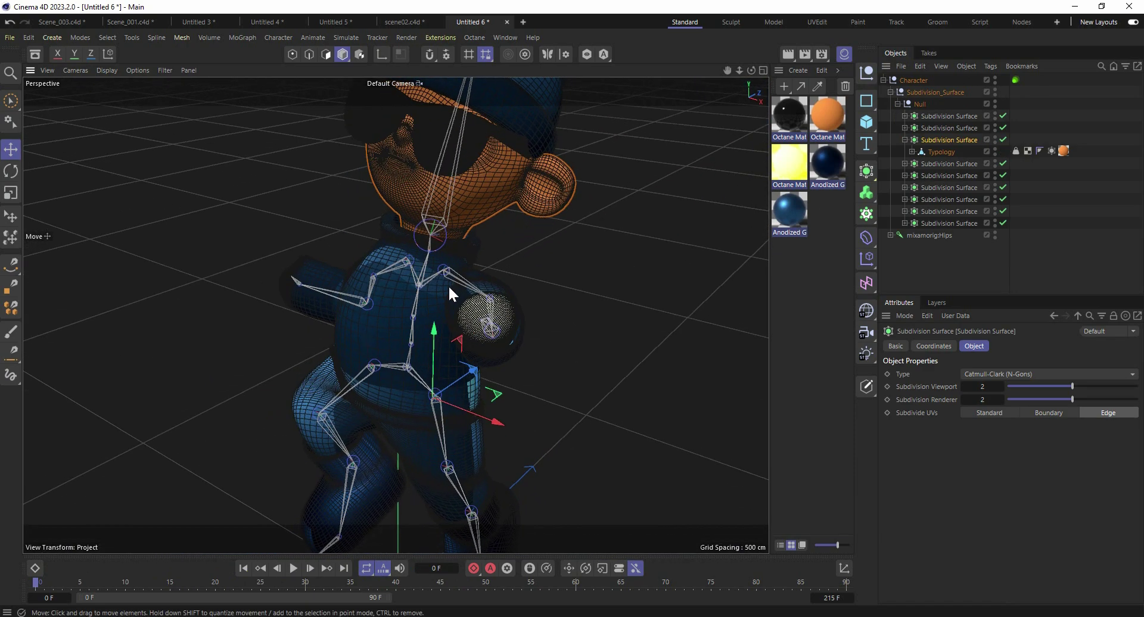